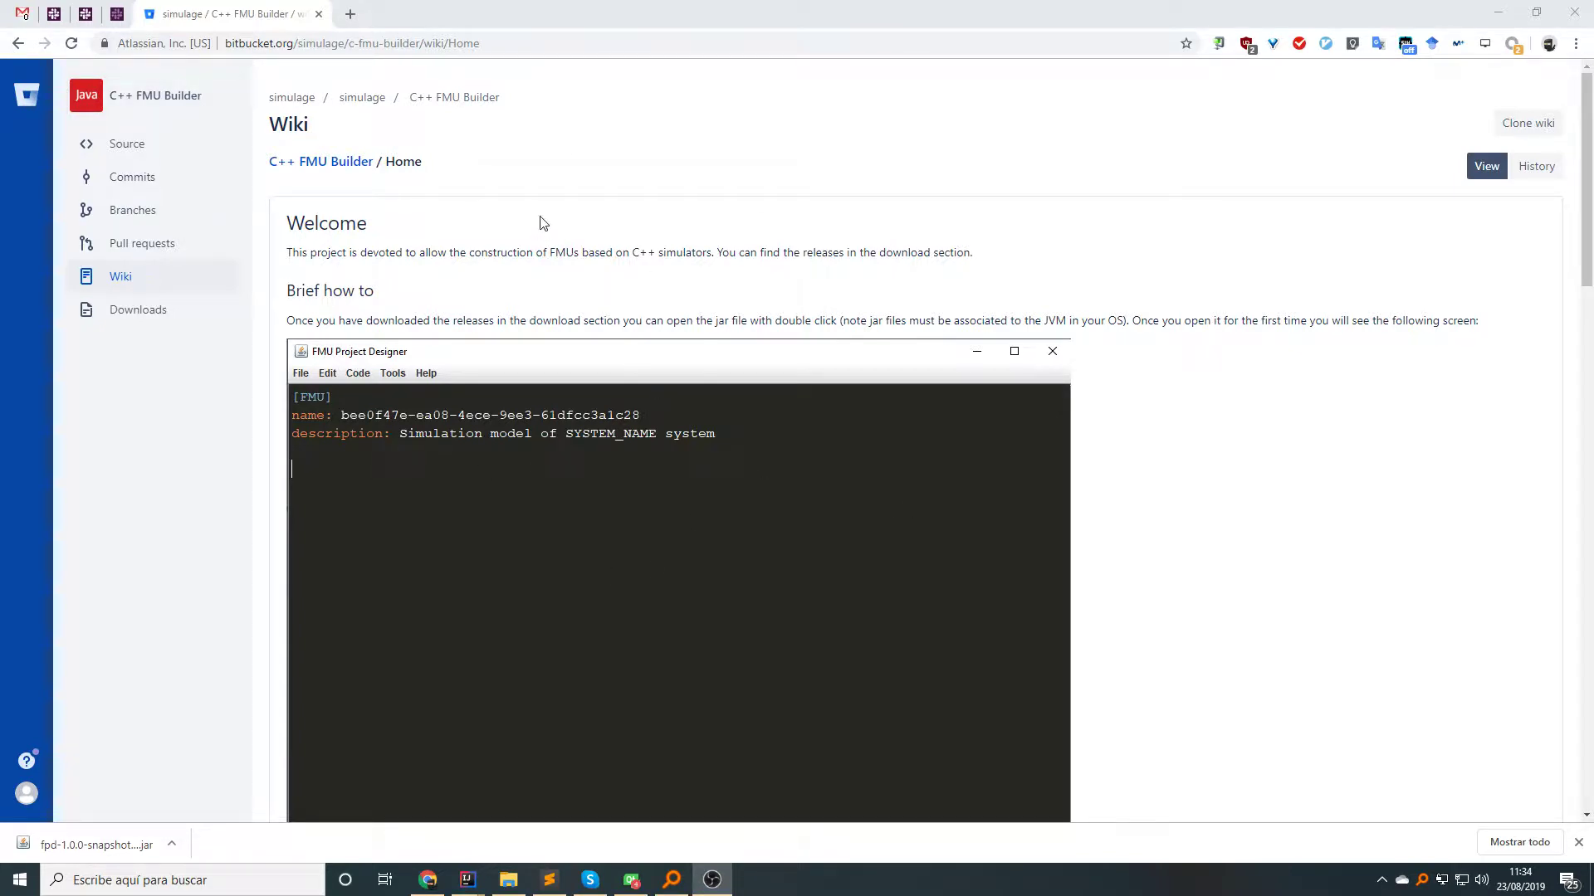
Step: Browse the Bitbucket downloads and wiki pages, then bring up the fpd-test folder in File Explorer
click(138, 309)
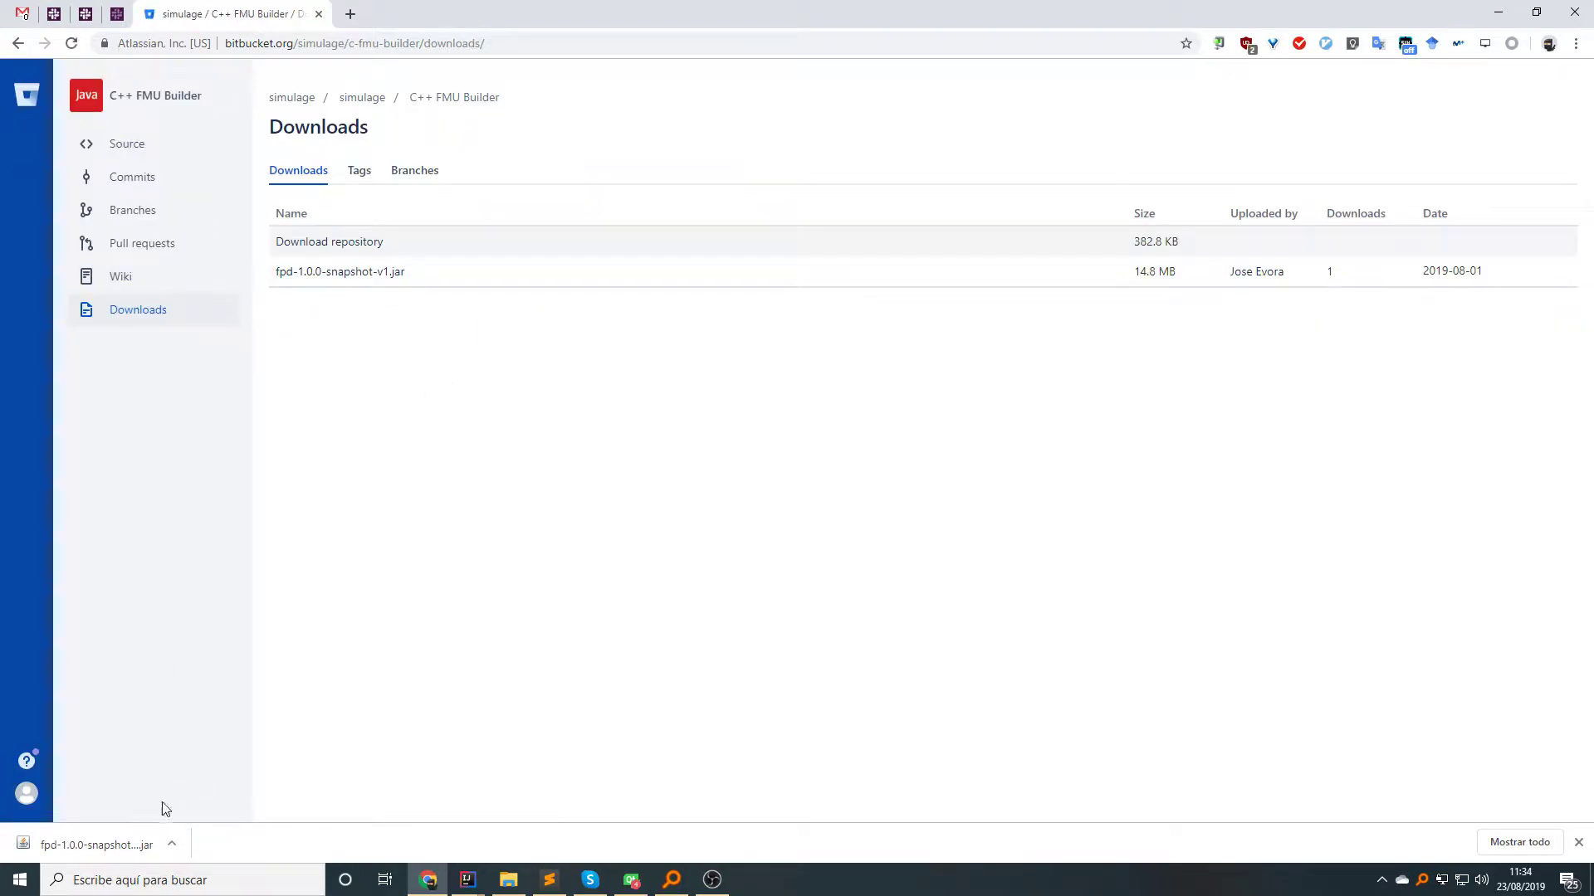
click(122, 276)
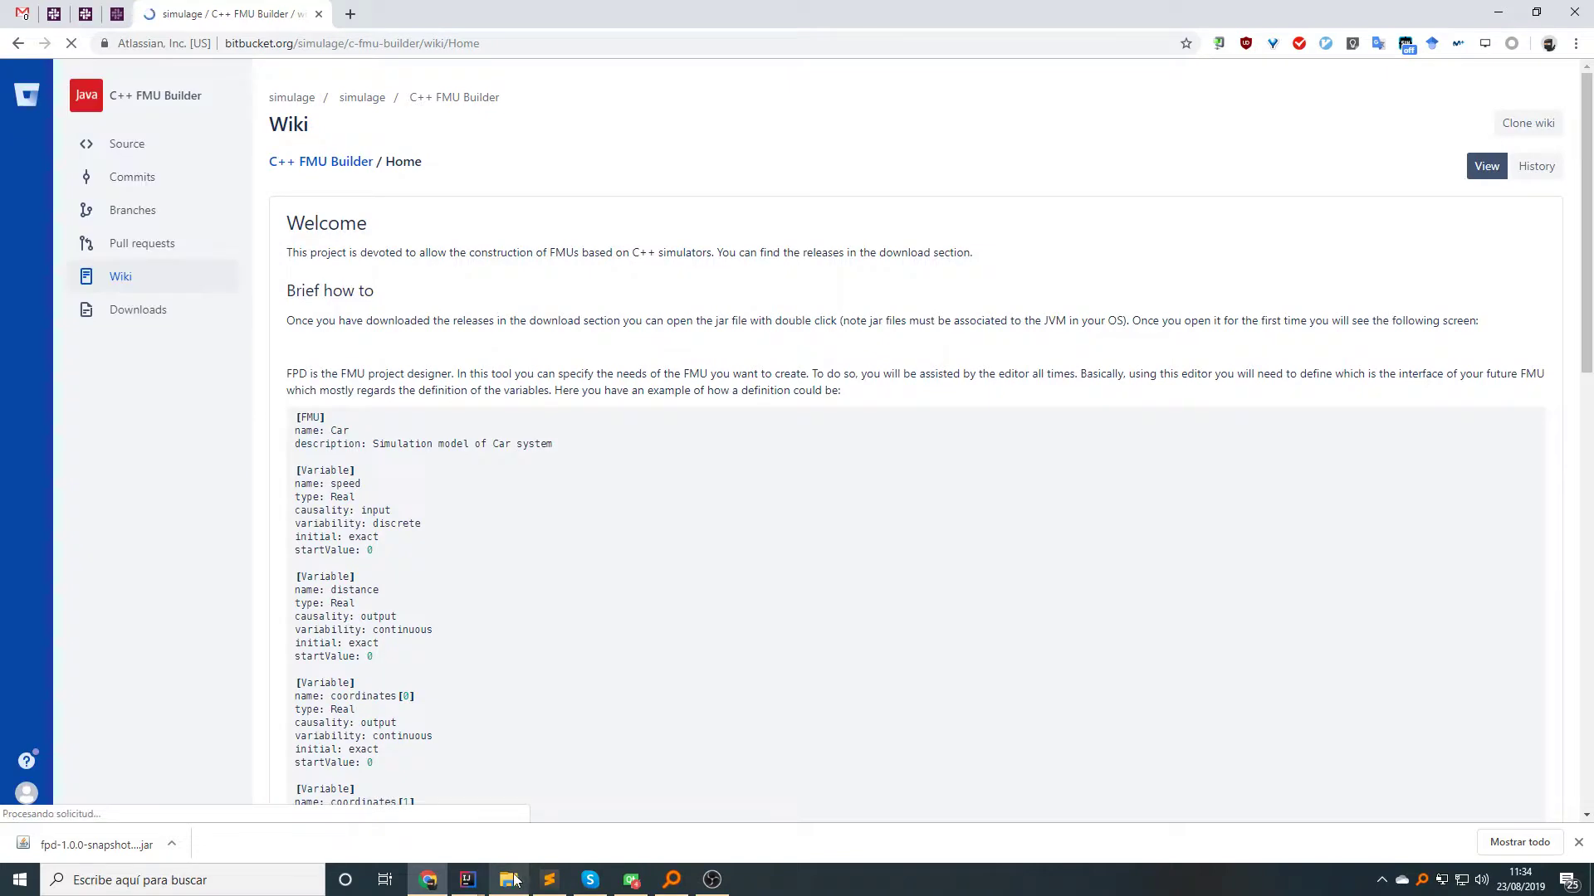
click(511, 880)
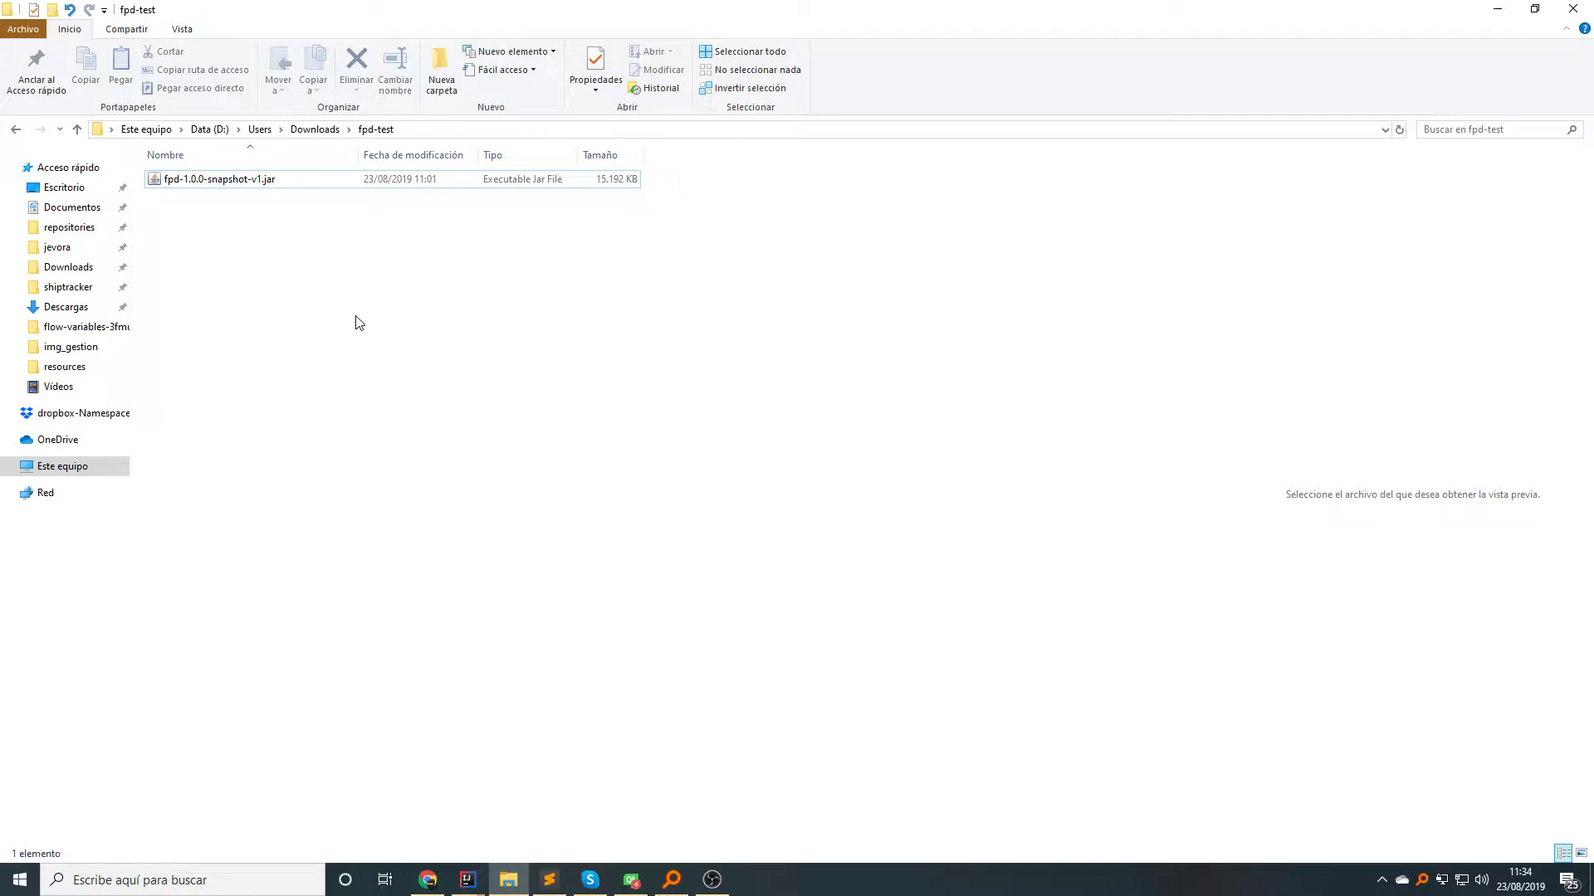
Step: Run fpd-1.0.0-snapshot-v1.jar from the fpd-test folder
double_click(296, 186)
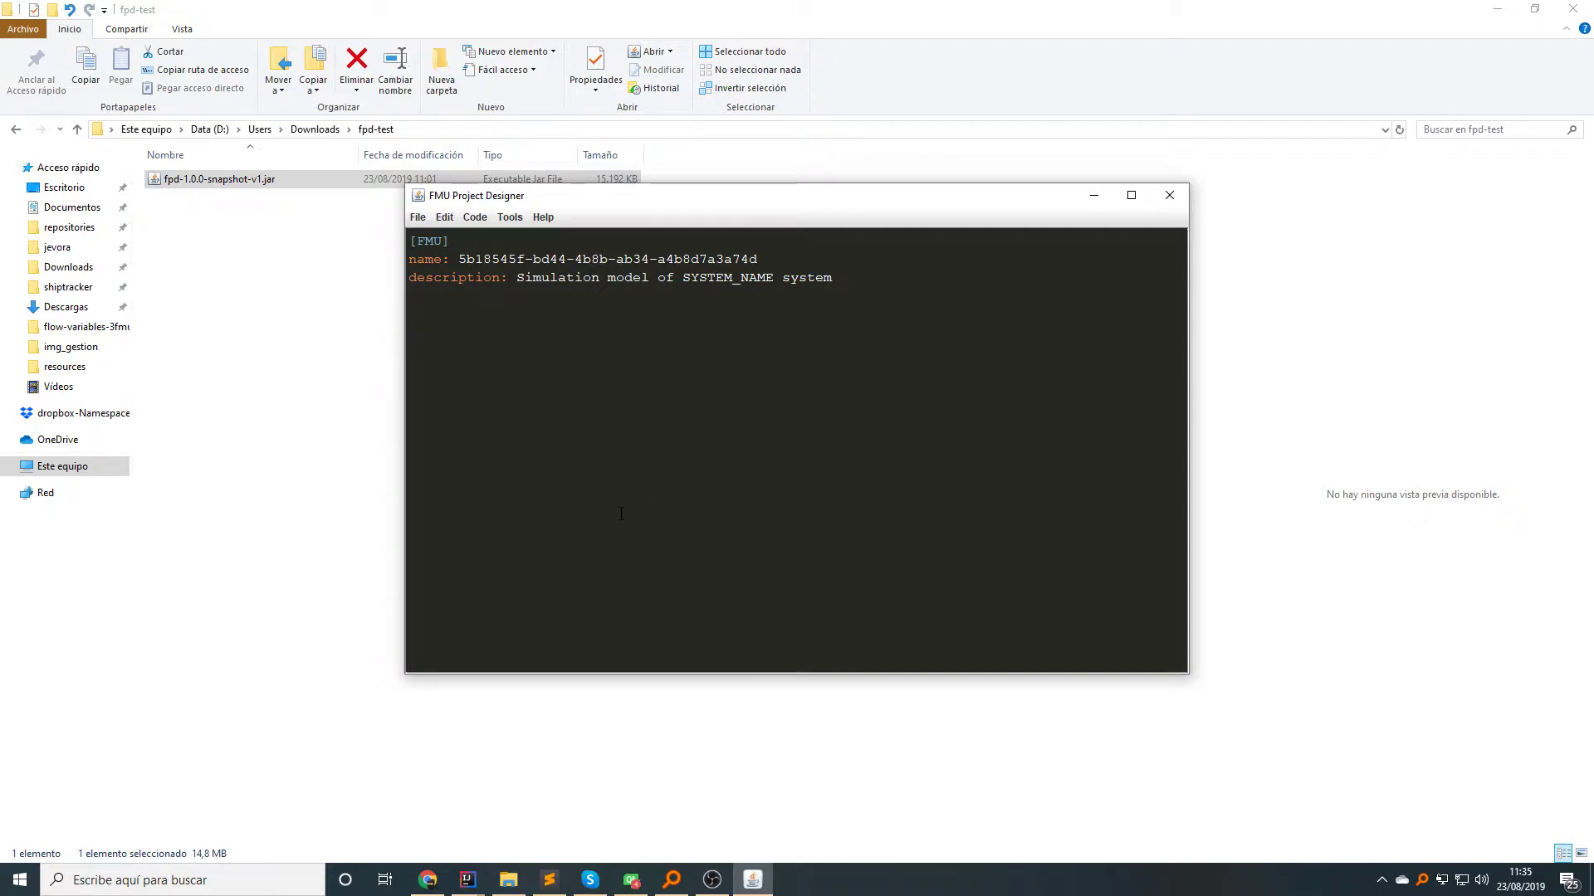
Step: Switch back to the Bitbucket wiki in Chrome
key(alt+Tab)
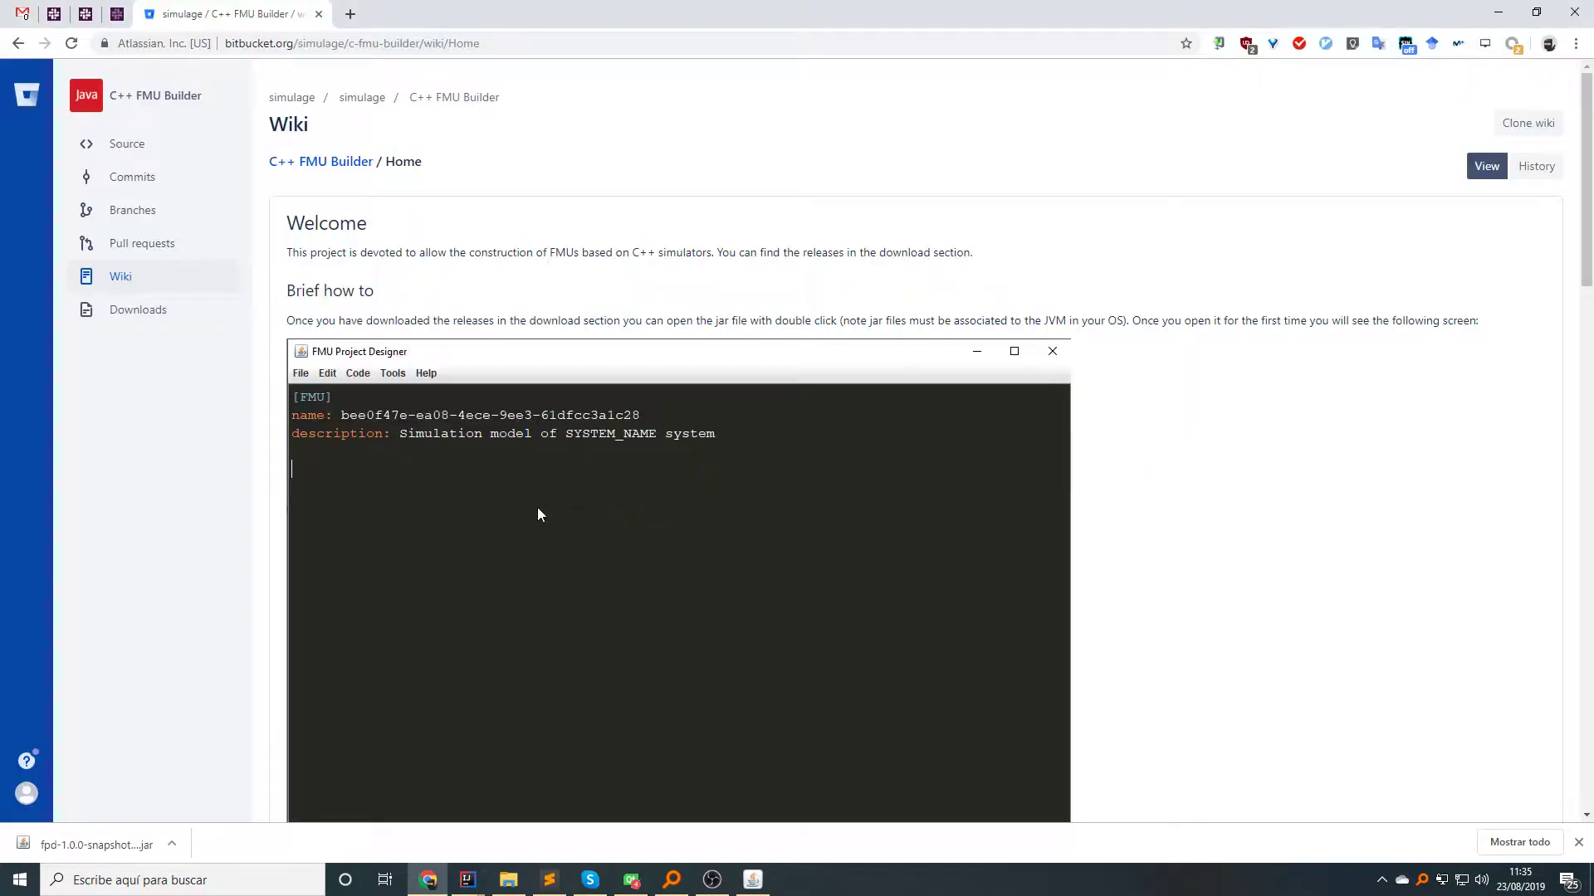
scroll(537, 507, down, 3)
scroll(536, 507, down, 2)
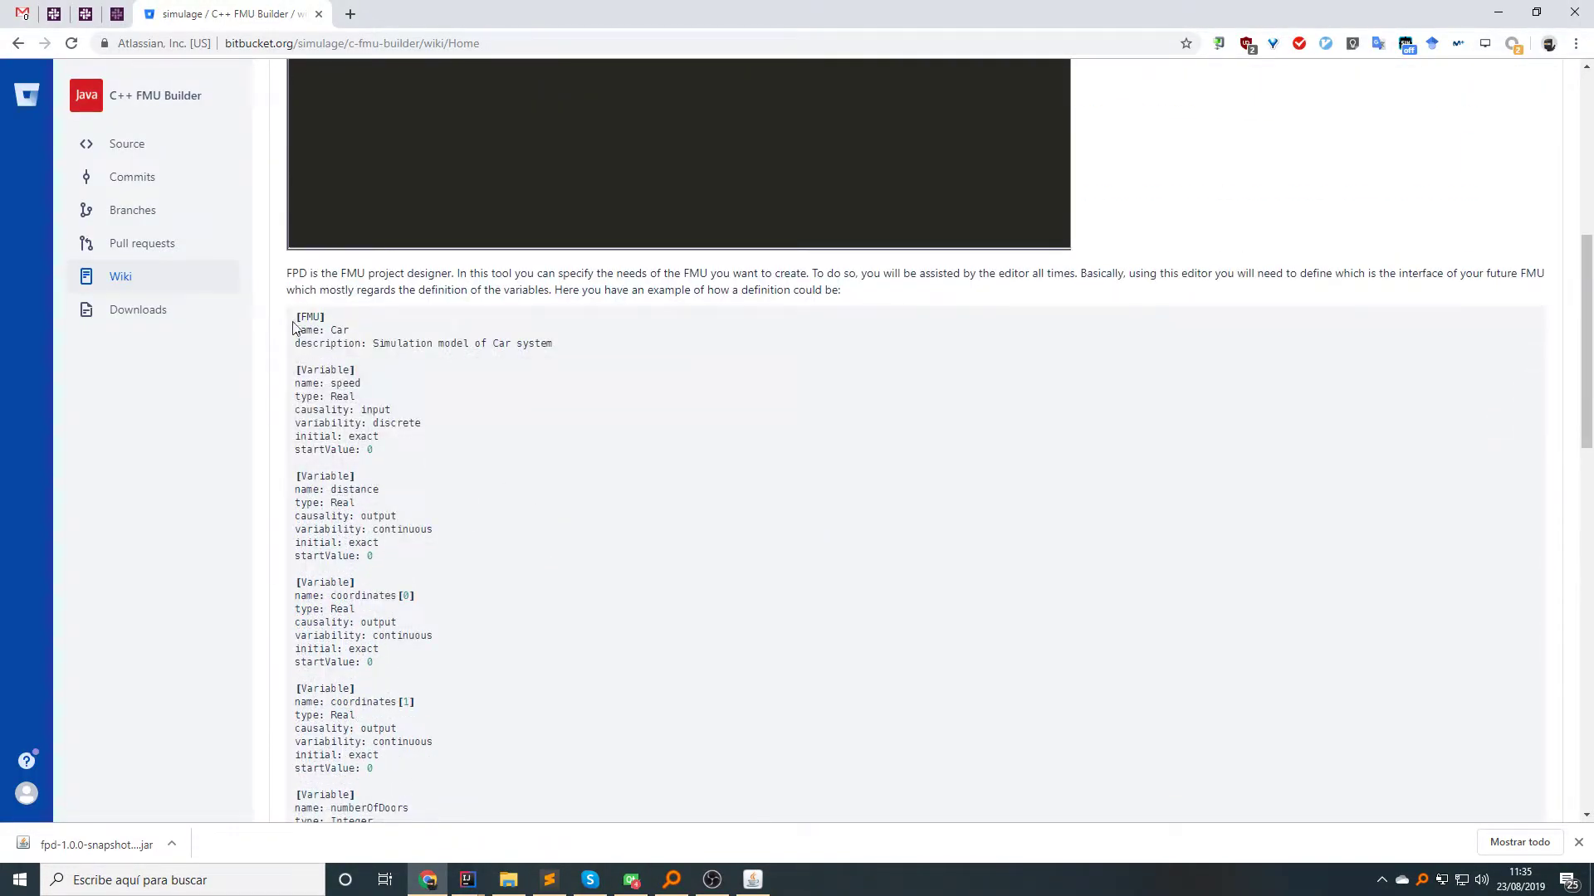
drag(296, 317, 560, 638)
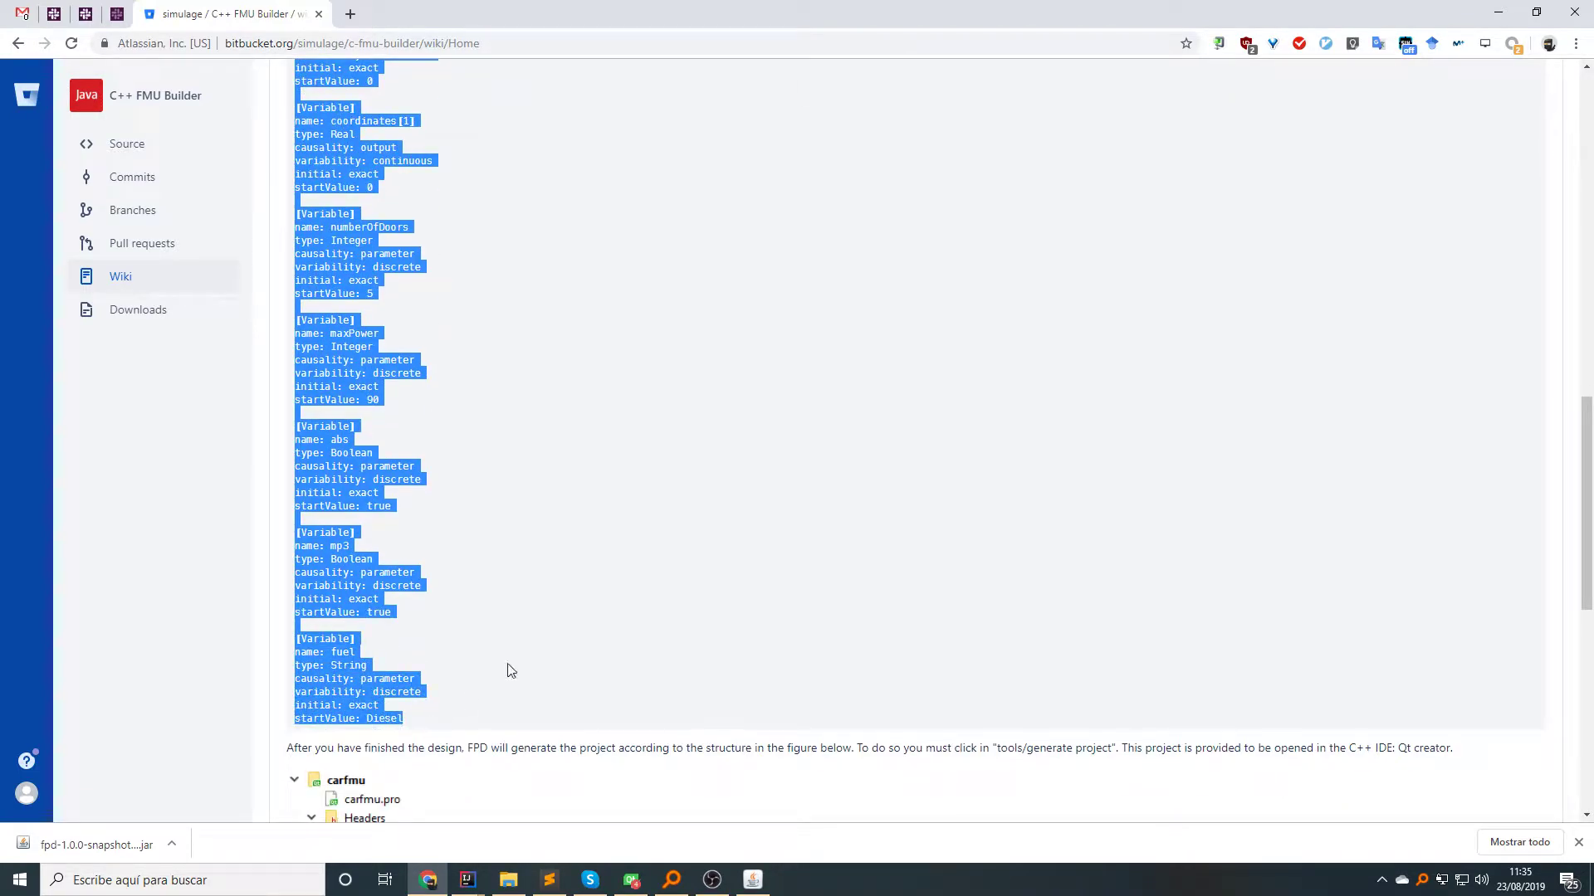
Step: Paste the Car definition over the default text and place the caret after the Car name
key(alt+Tab)
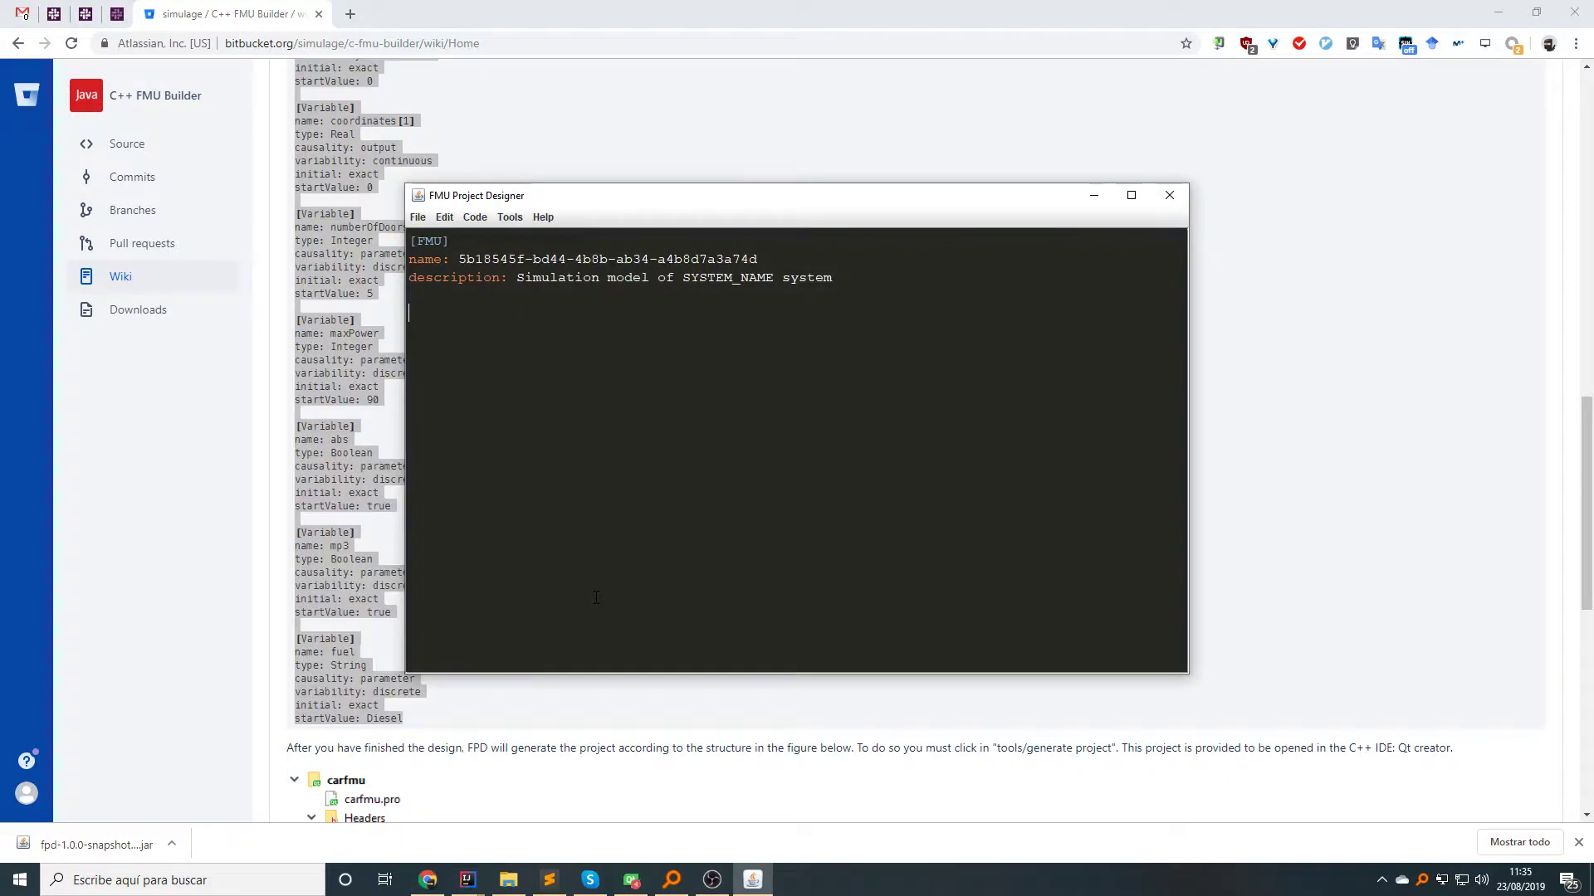
key(ctrl+a)
key(ctrl+v)
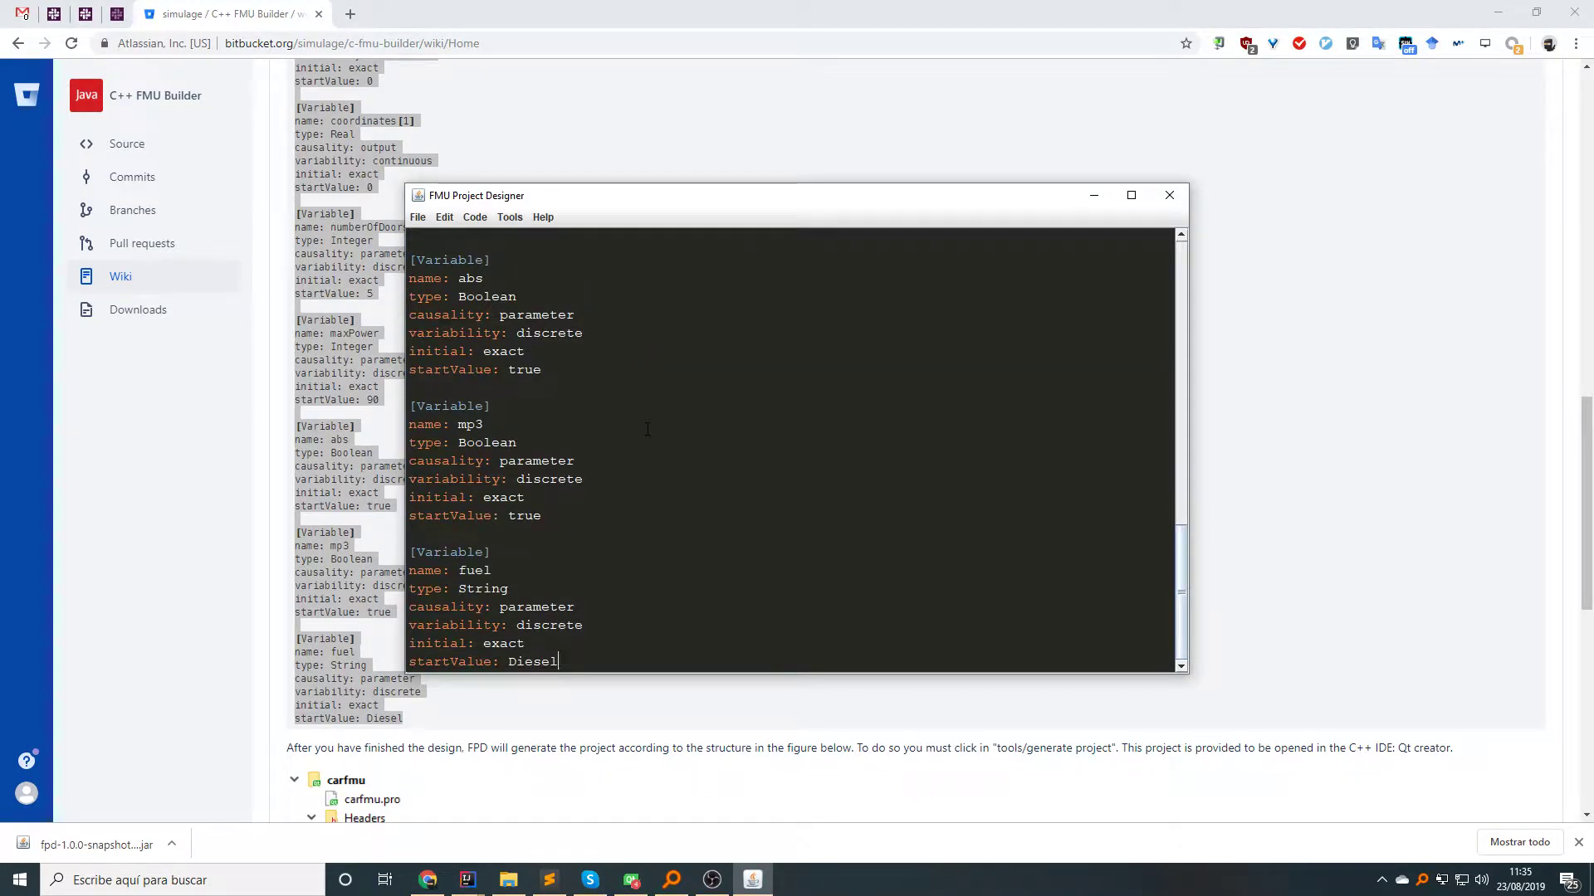
key(ctrl+Home)
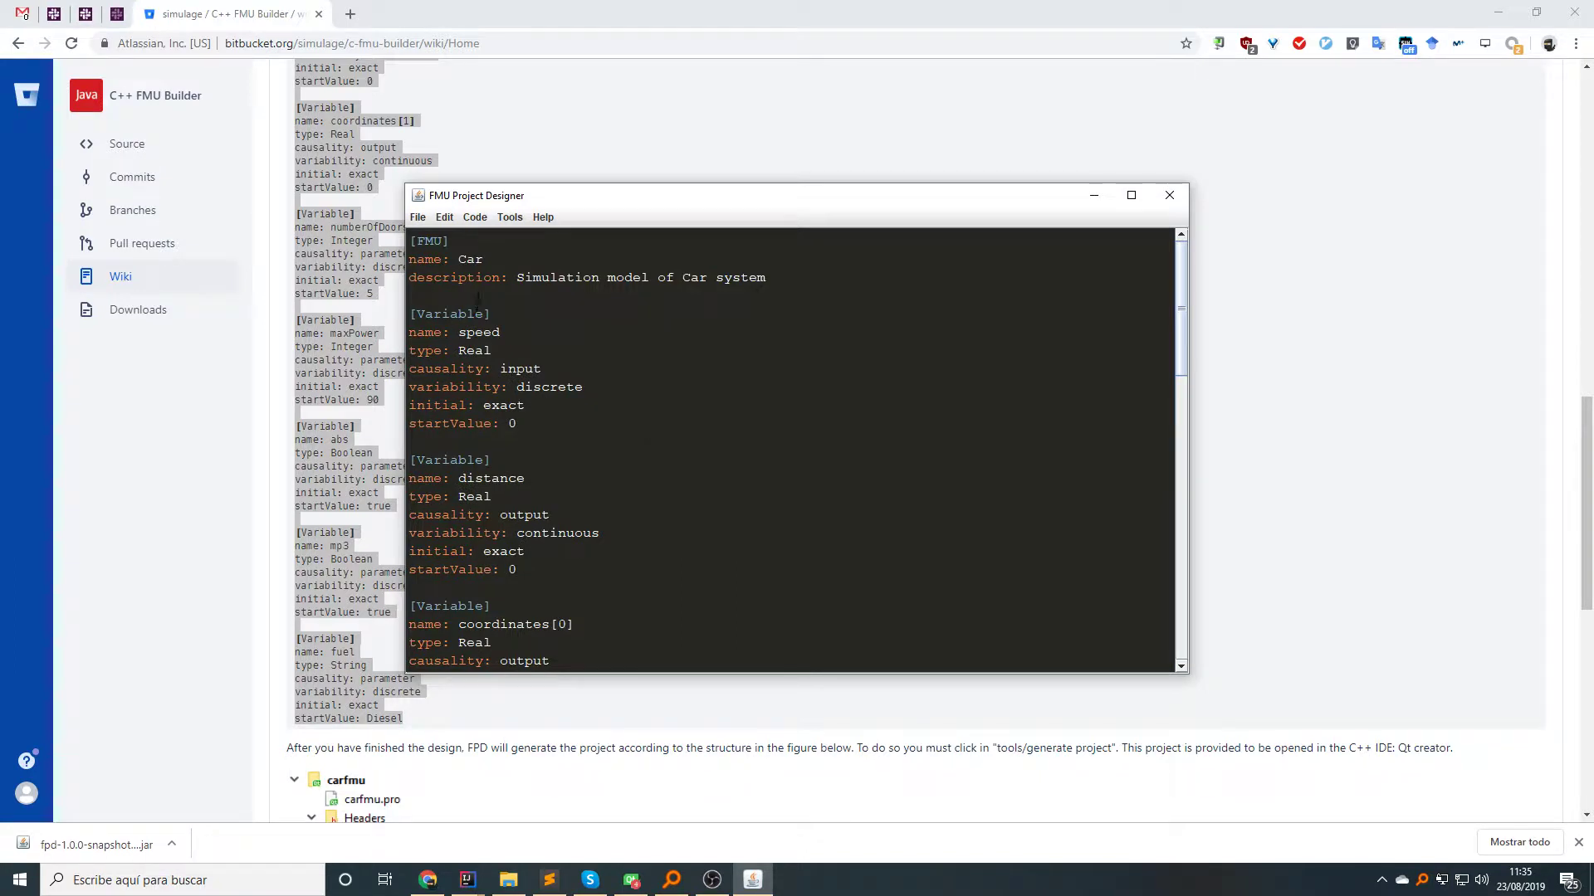
drag(486, 259, 442, 260)
click(513, 262)
scroll(790, 448, down, 5)
scroll(790, 448, up, 5)
scroll(611, 514, down, 5)
scroll(610, 514, down, 5)
scroll(611, 515, up, 10)
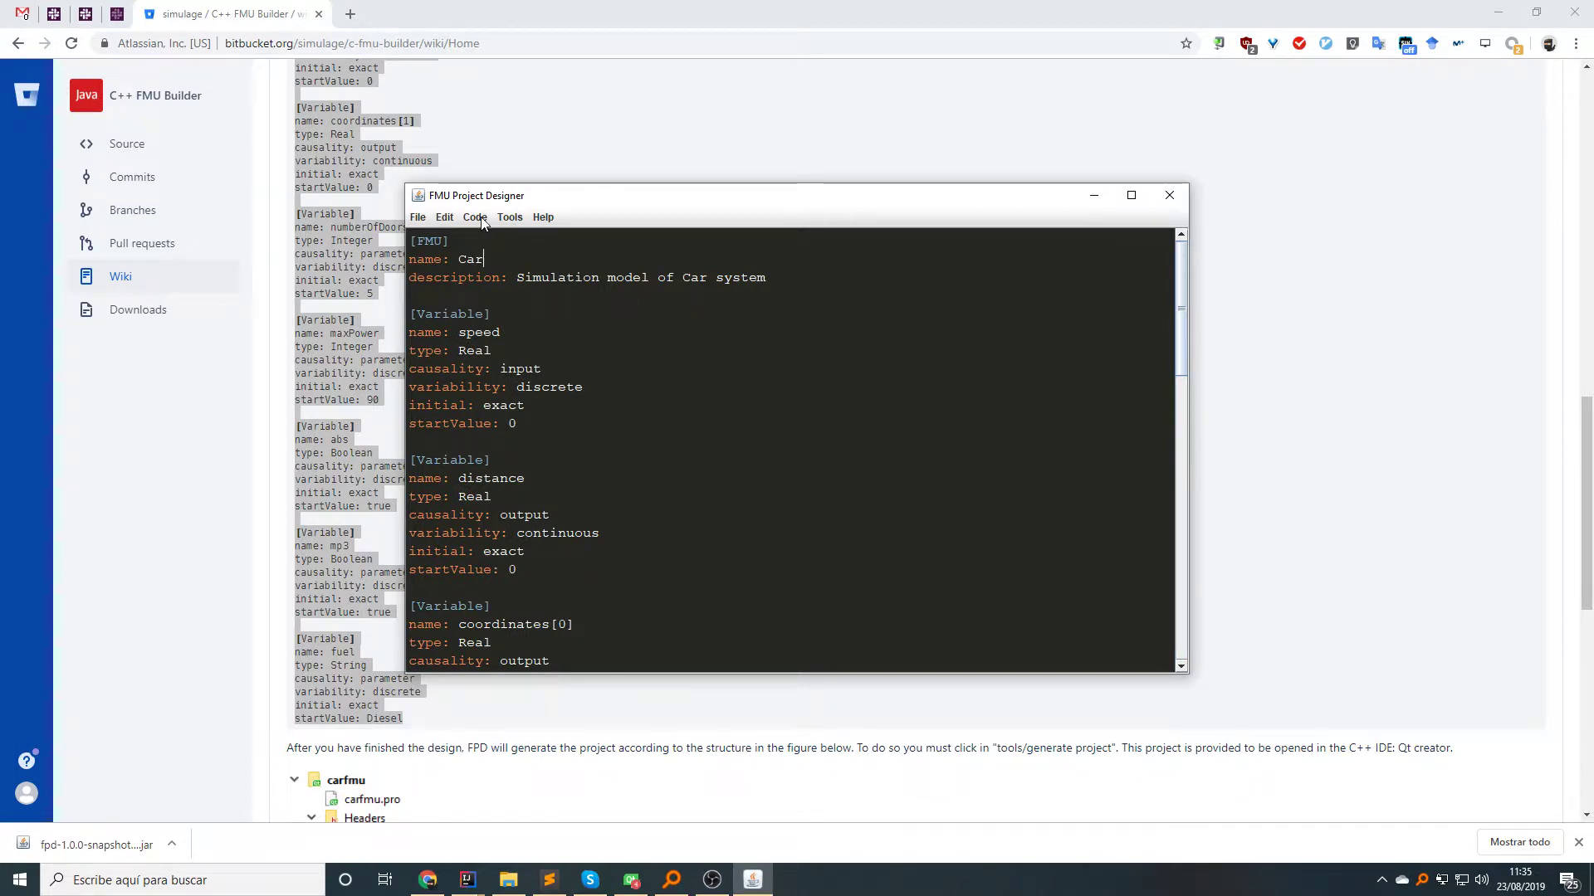
Step: Add a Variable block below the description and save, triggering an unknown attribute error
click(498, 296)
key(Return)
key(Return)
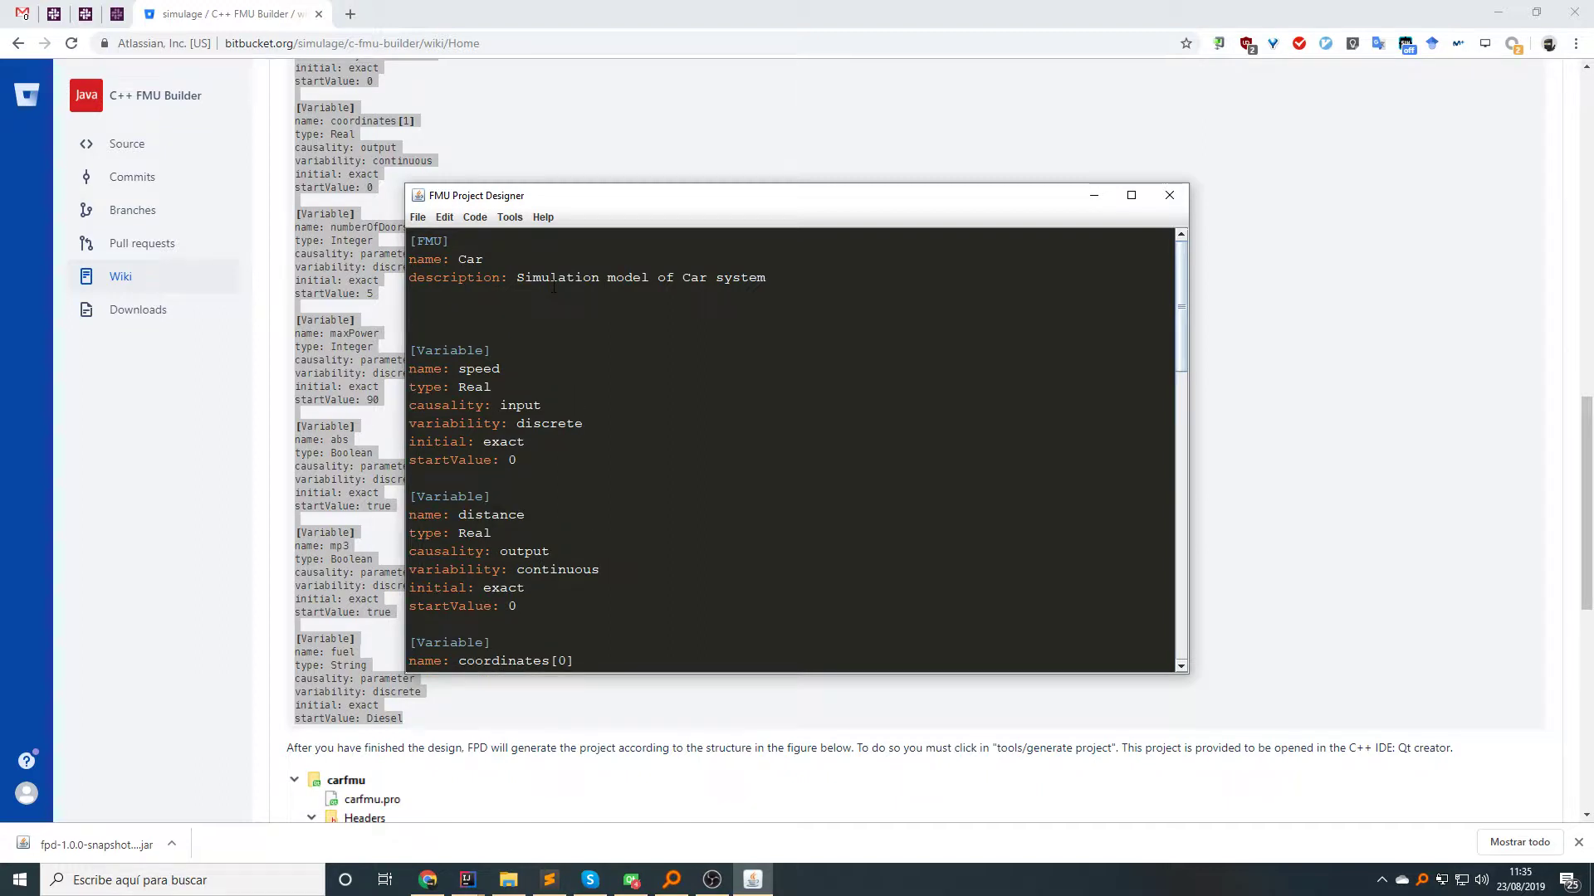
text([Variable)
text(])
key(Return)
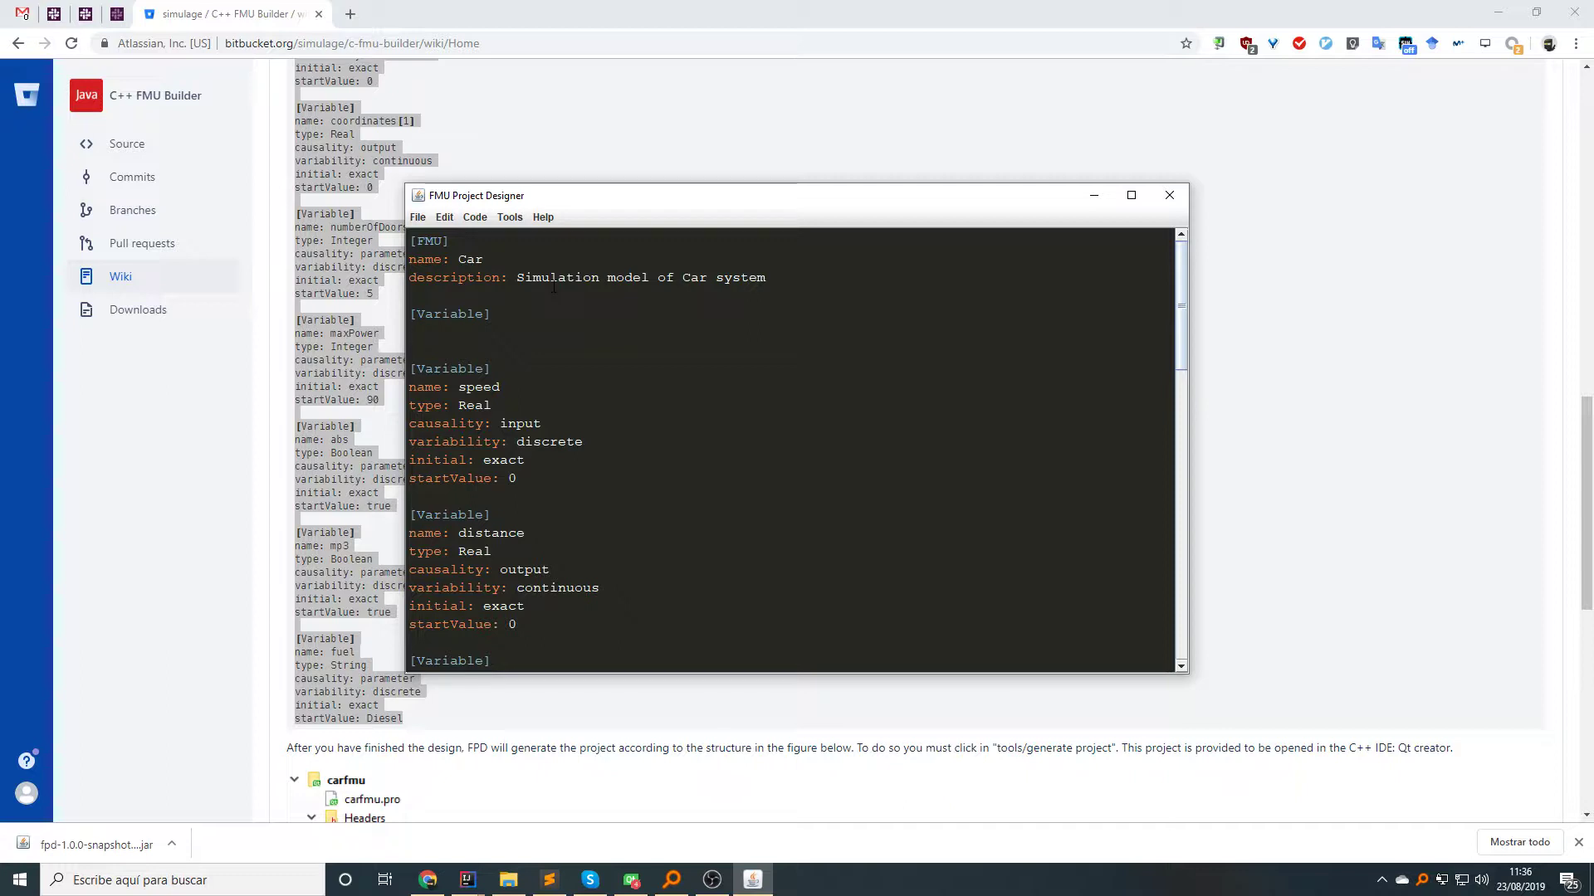
text(name: )
text(Ca)
text(r)
key(shift+Home)
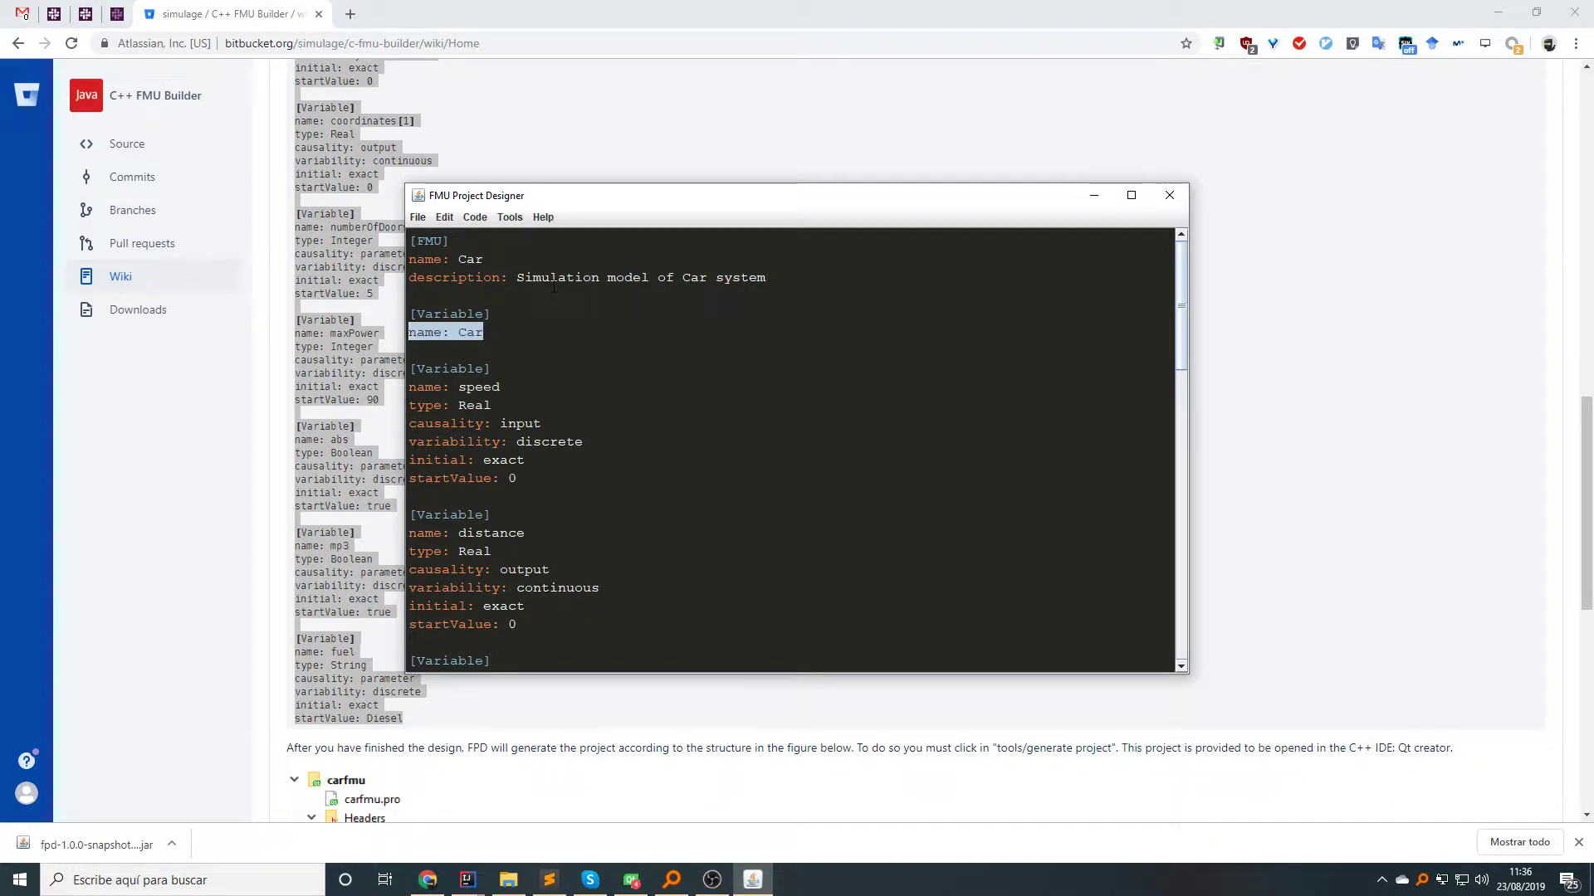
text(sdfsf: sdfsdf)
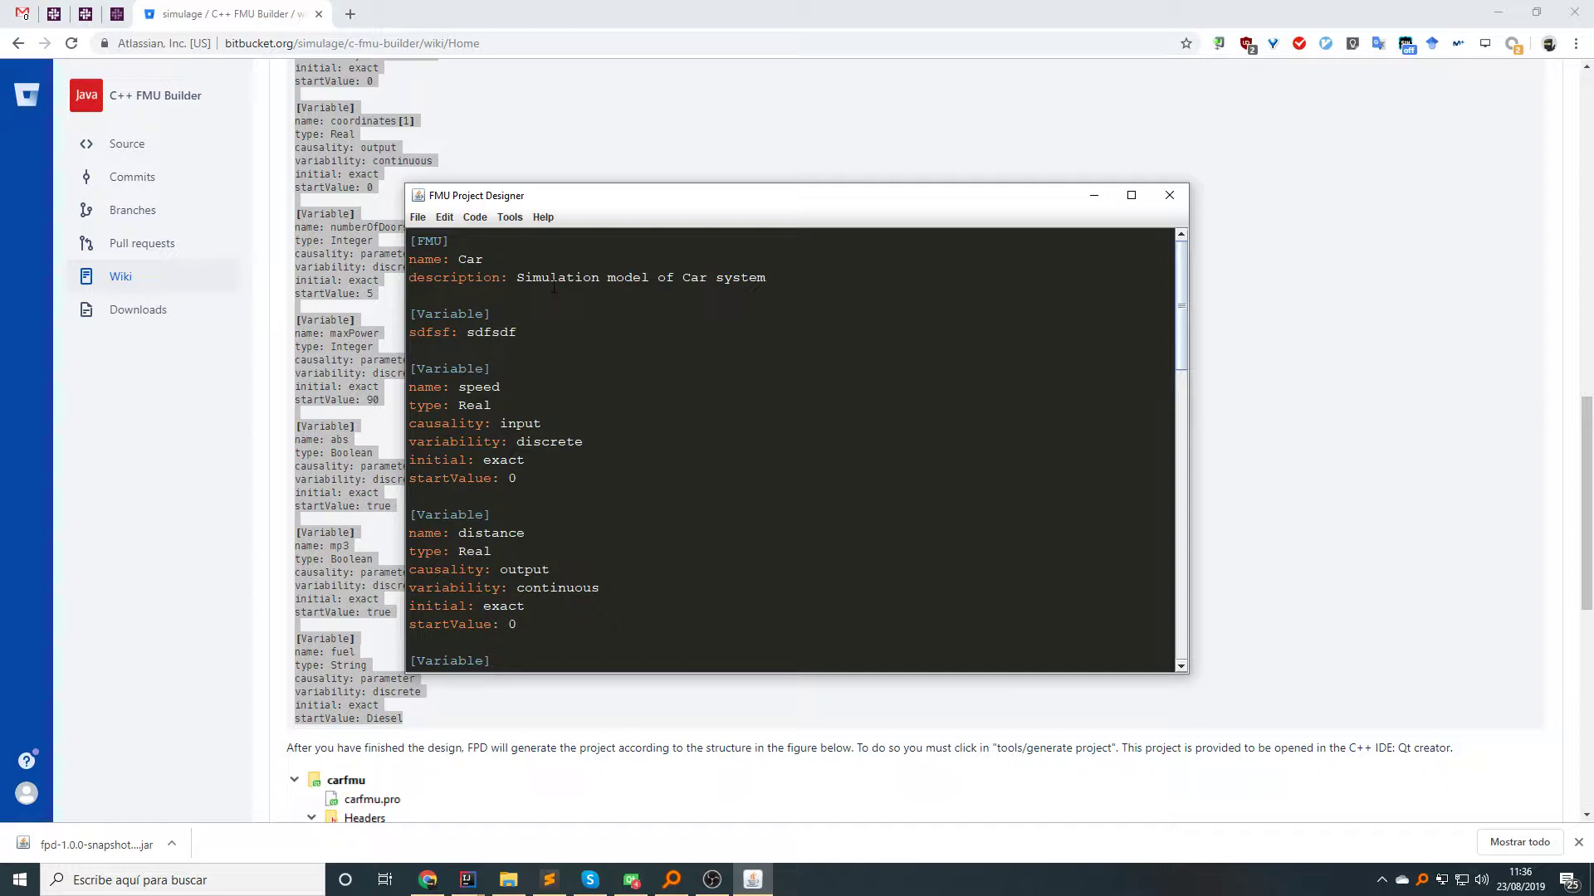
key(ctrl+s)
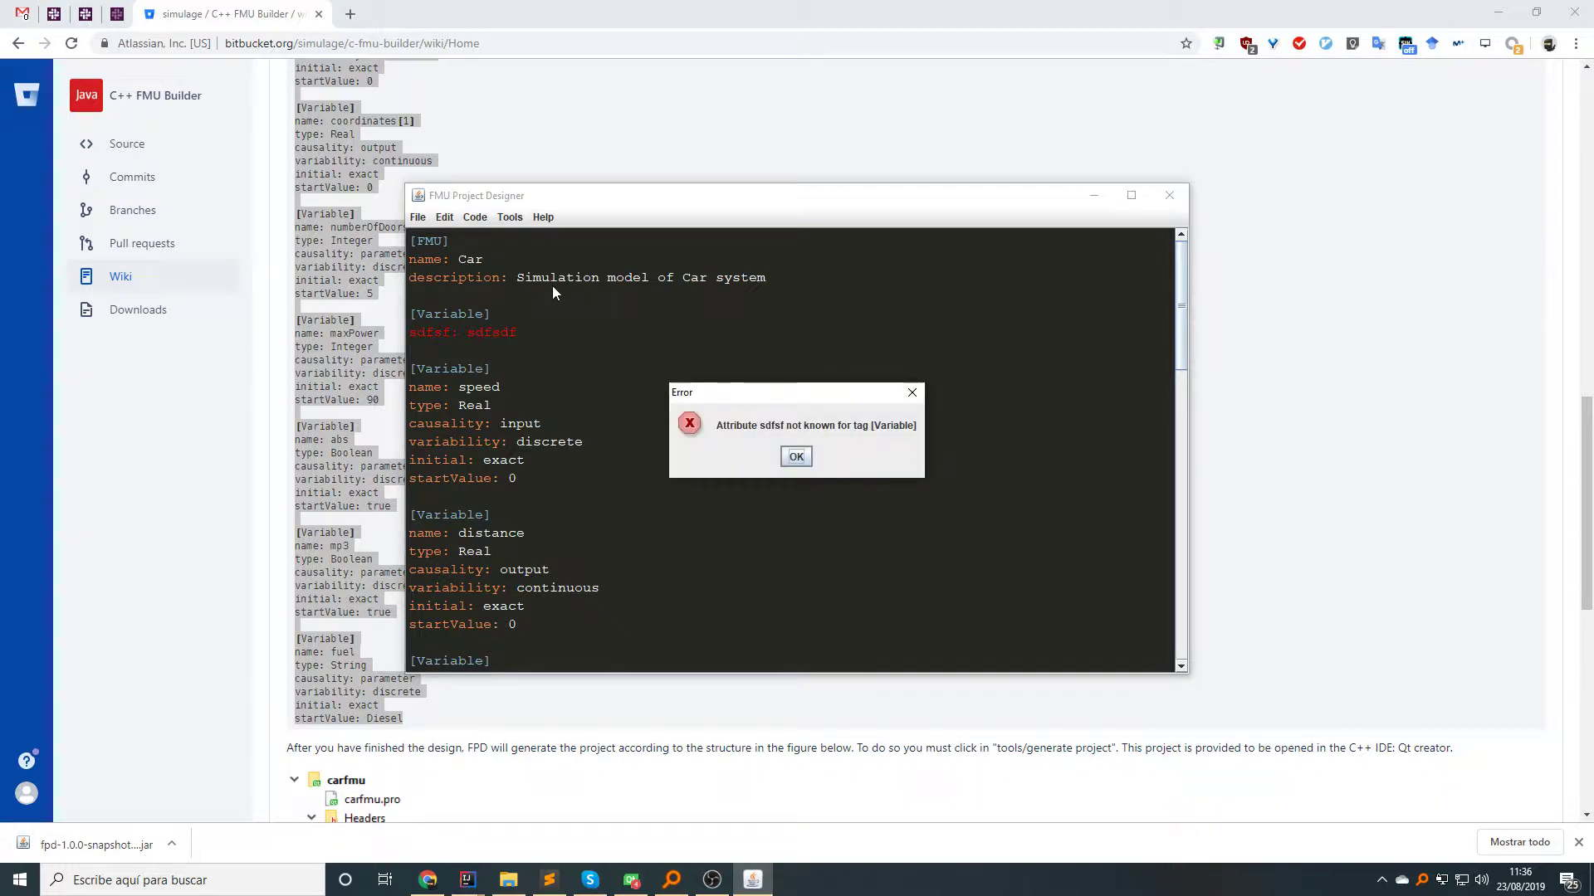
Step: Dismiss the error, delete the invalid sdfsf variable block, and generate the Car project
click(796, 459)
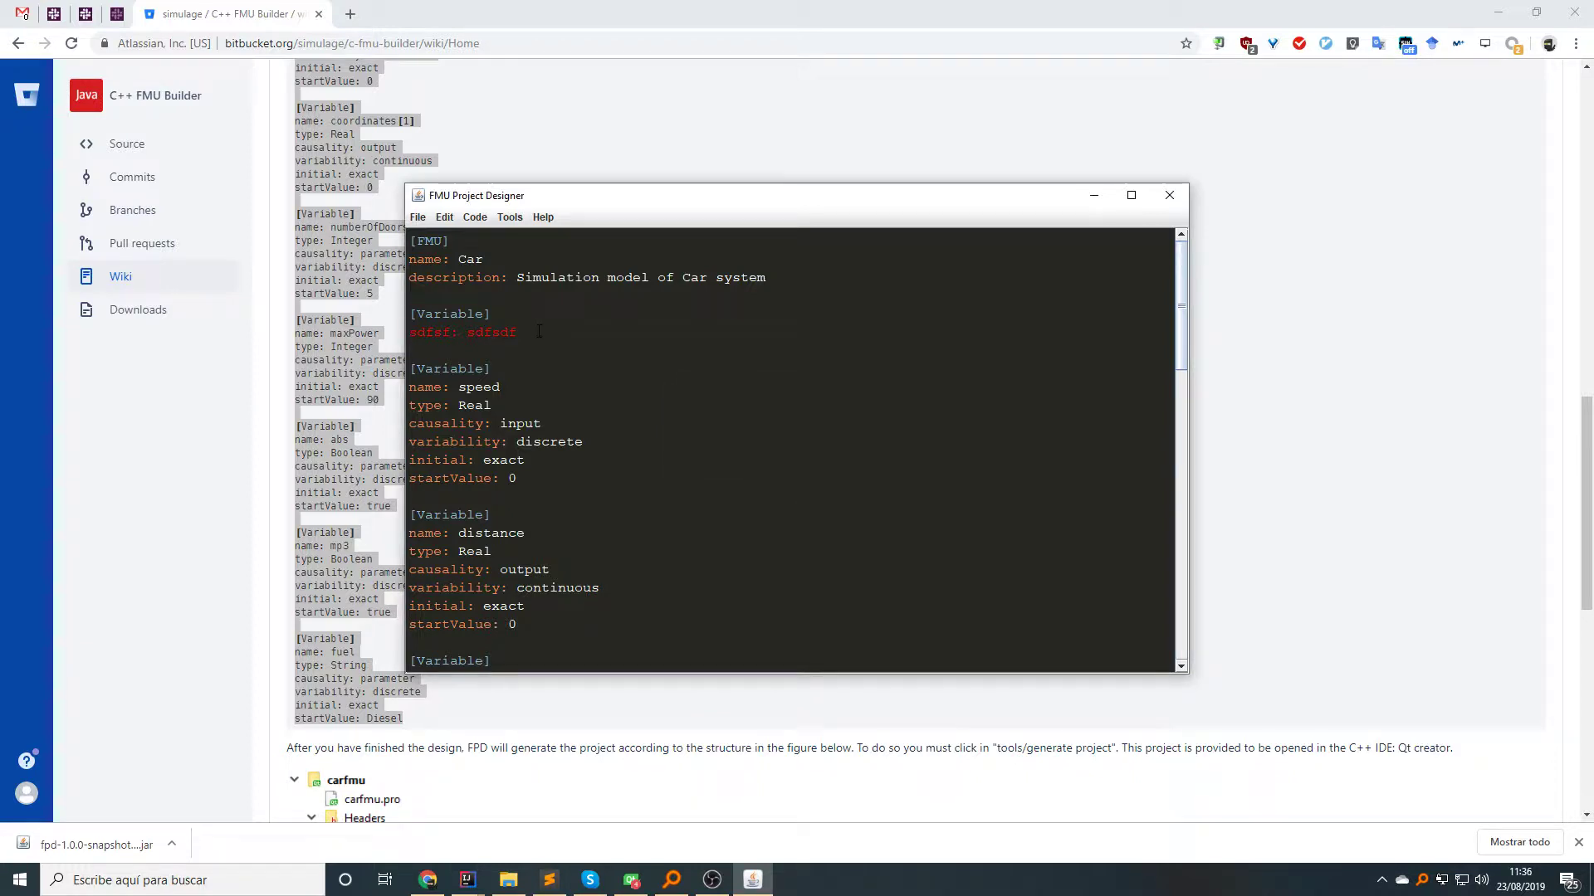
drag(538, 331, 528, 297)
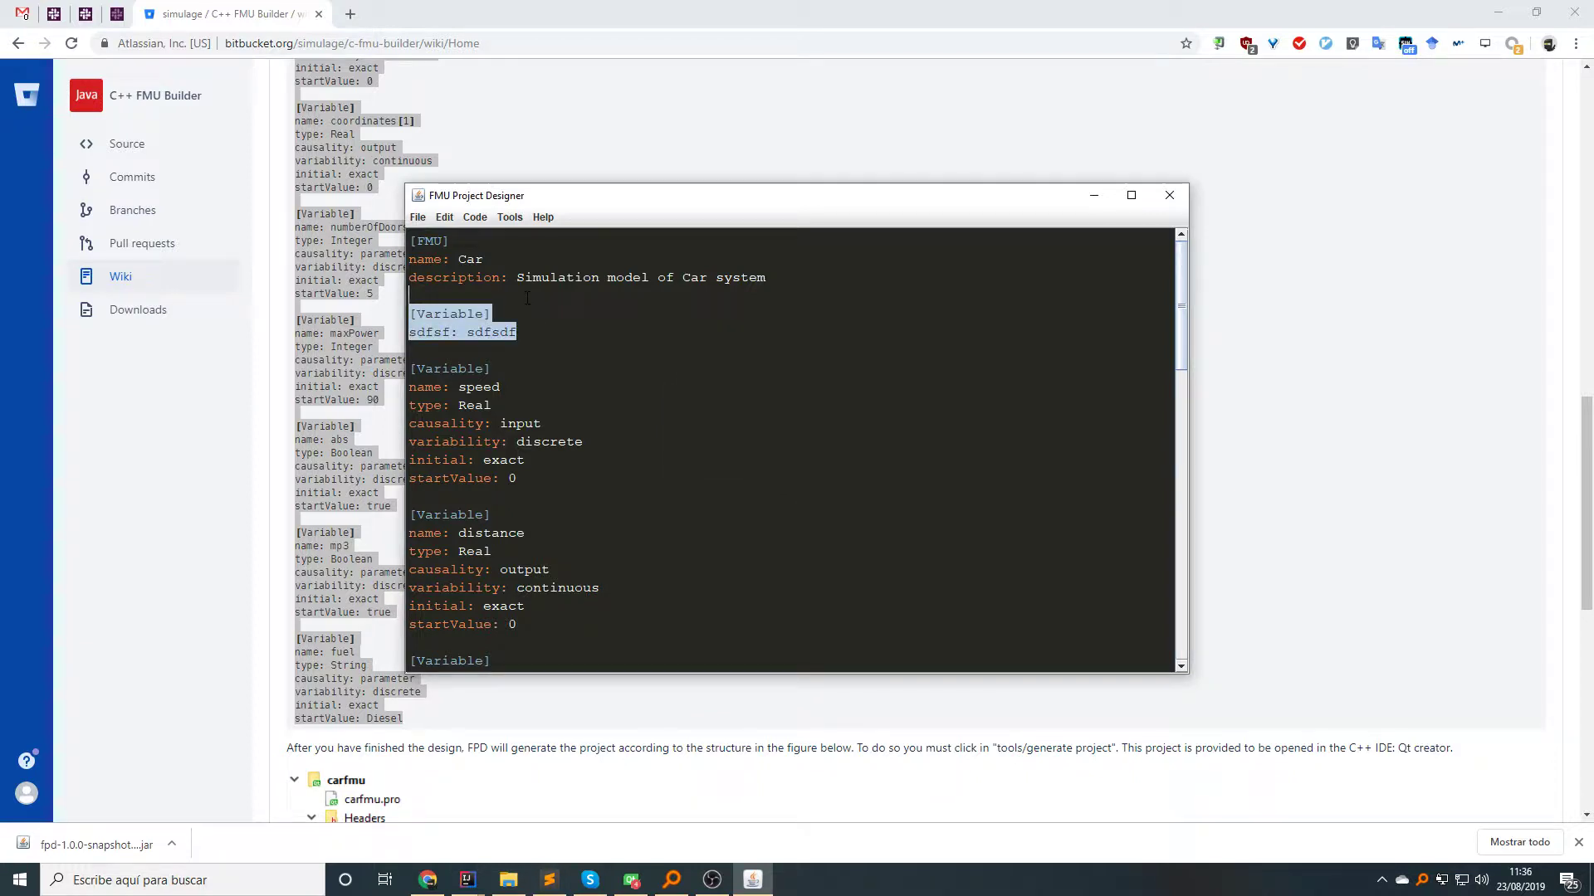
key(Delete)
scroll(791, 448, down, 10)
scroll(791, 448, up, 10)
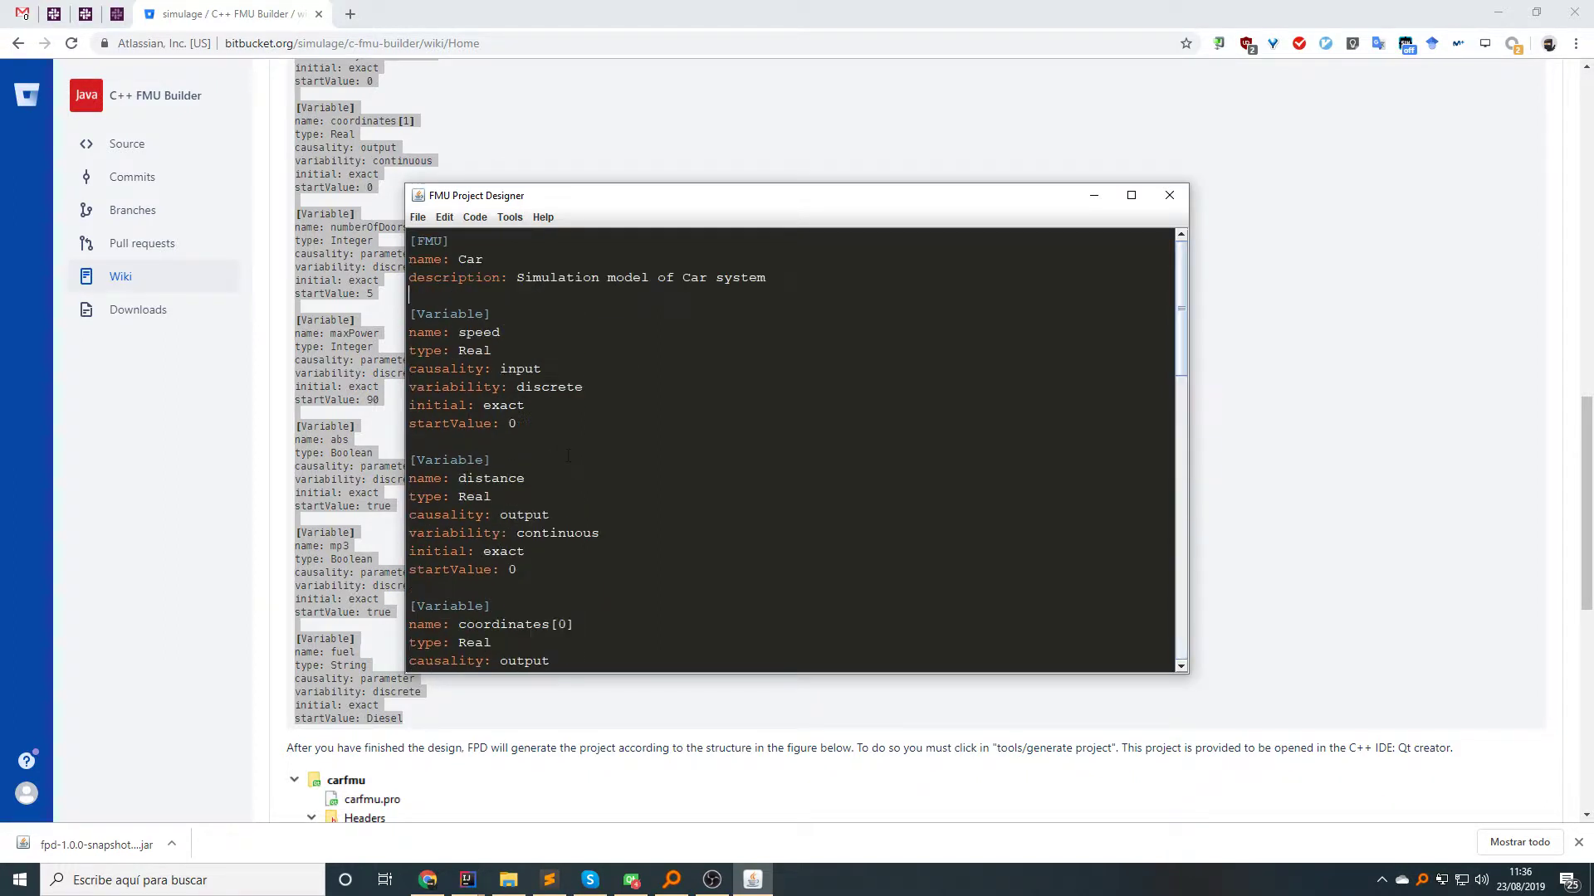
click(509, 218)
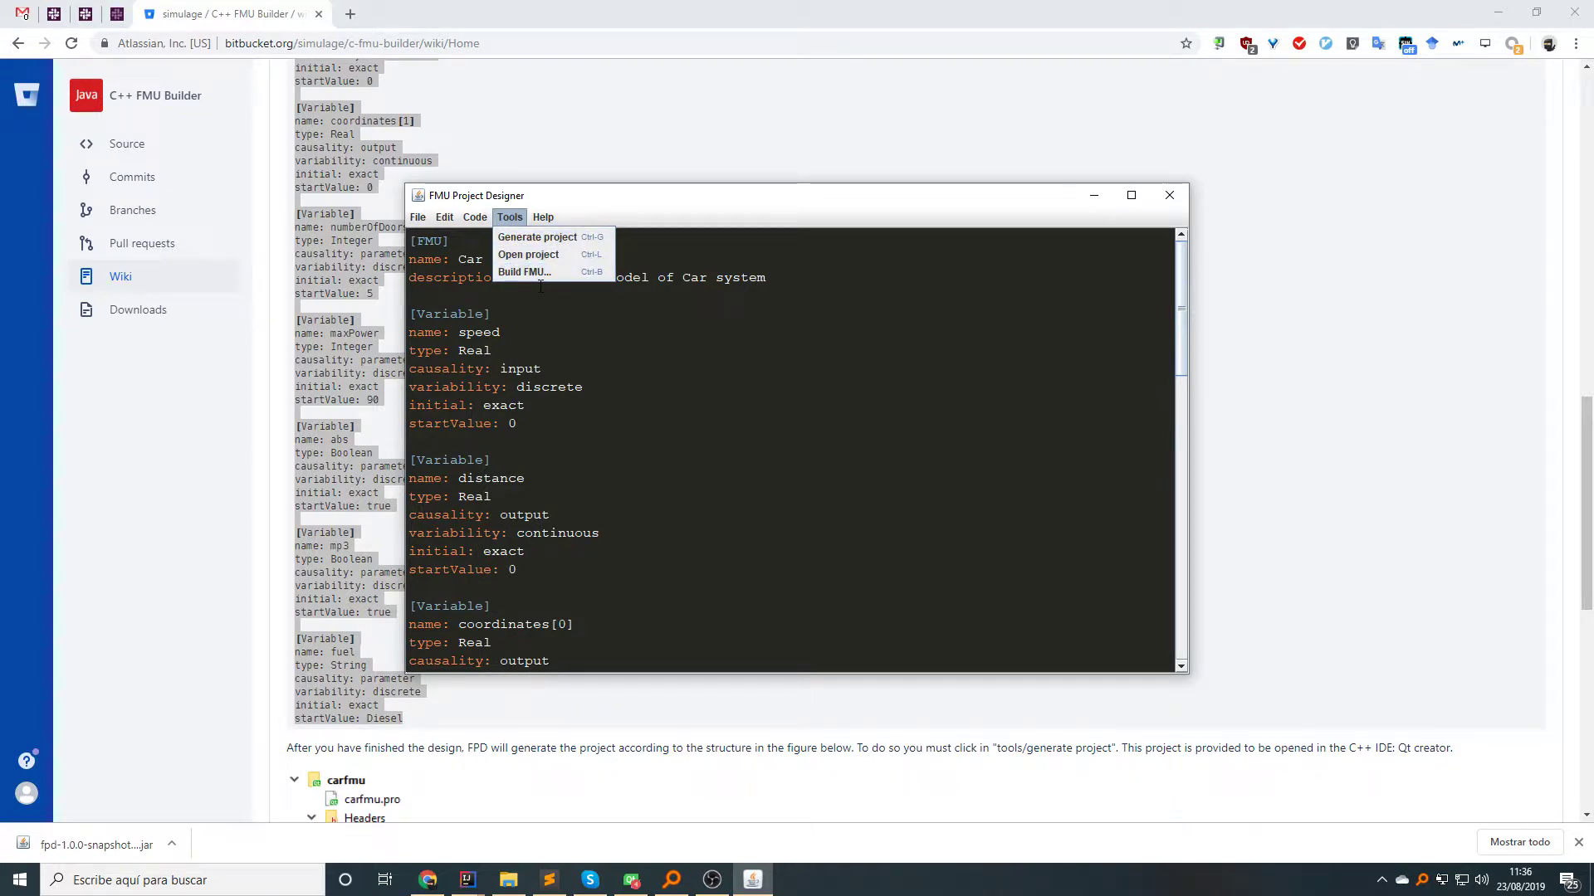
click(536, 237)
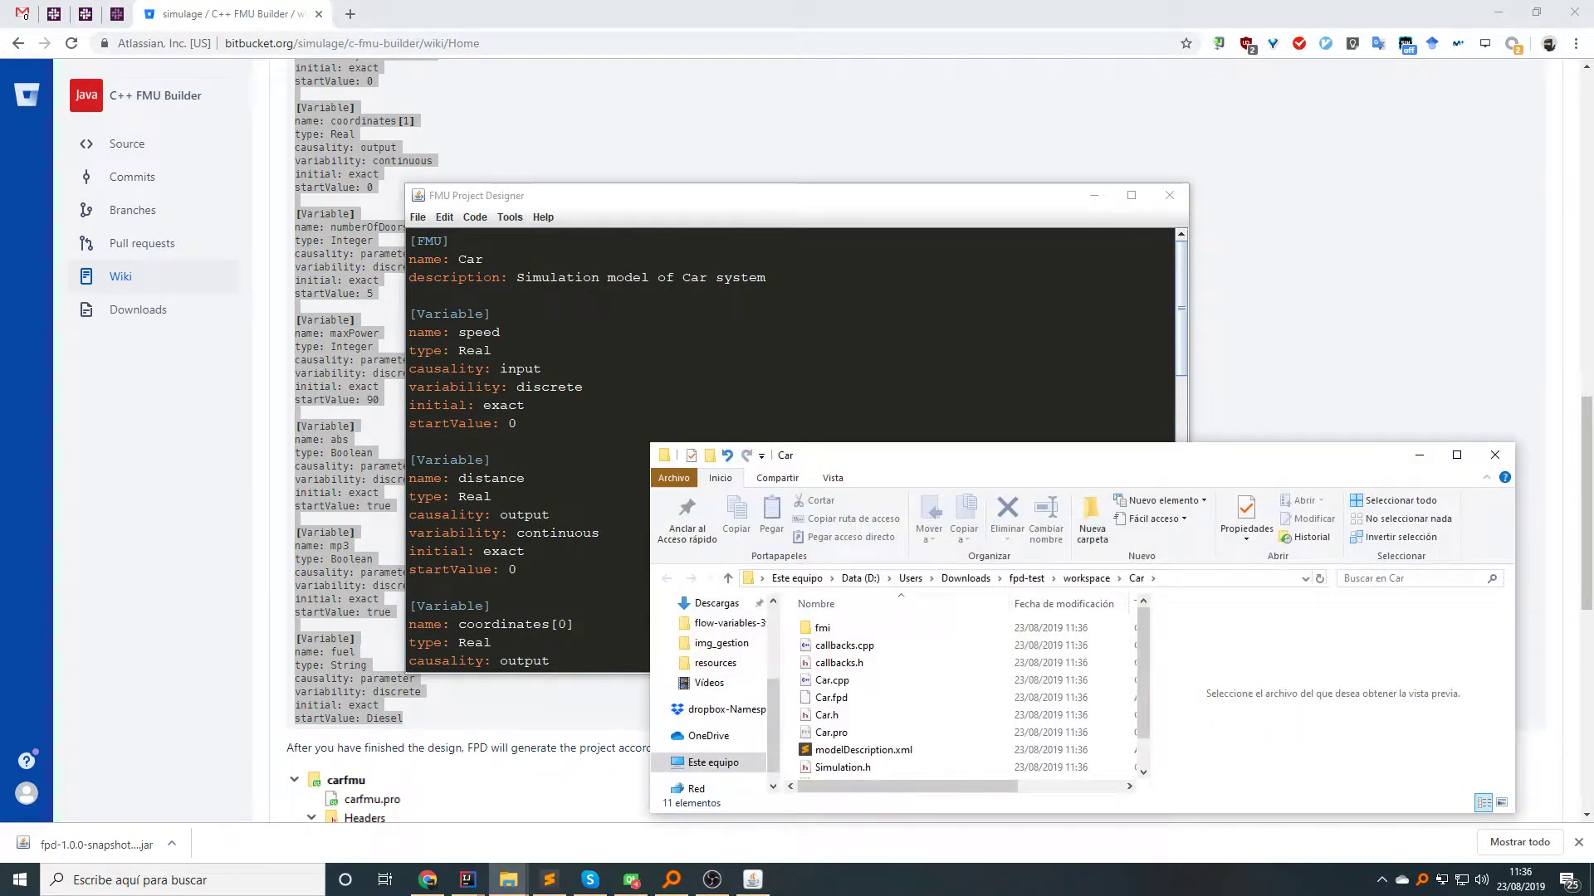
Step: Maximize the Car folder window and select its fpd-test\workspace Car path
double_click(842, 458)
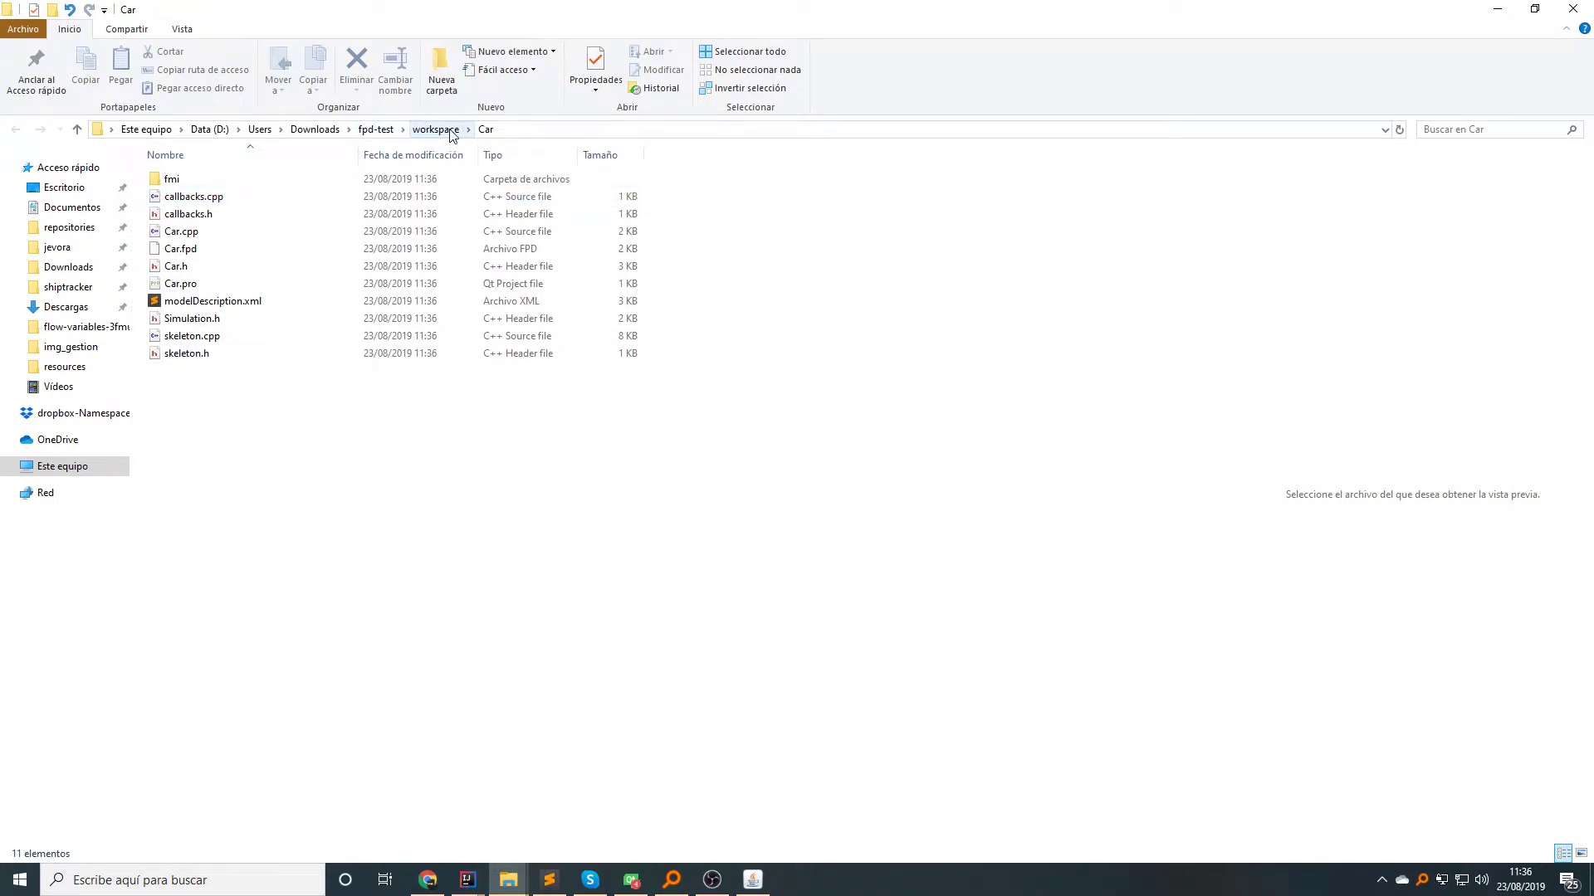
click(560, 130)
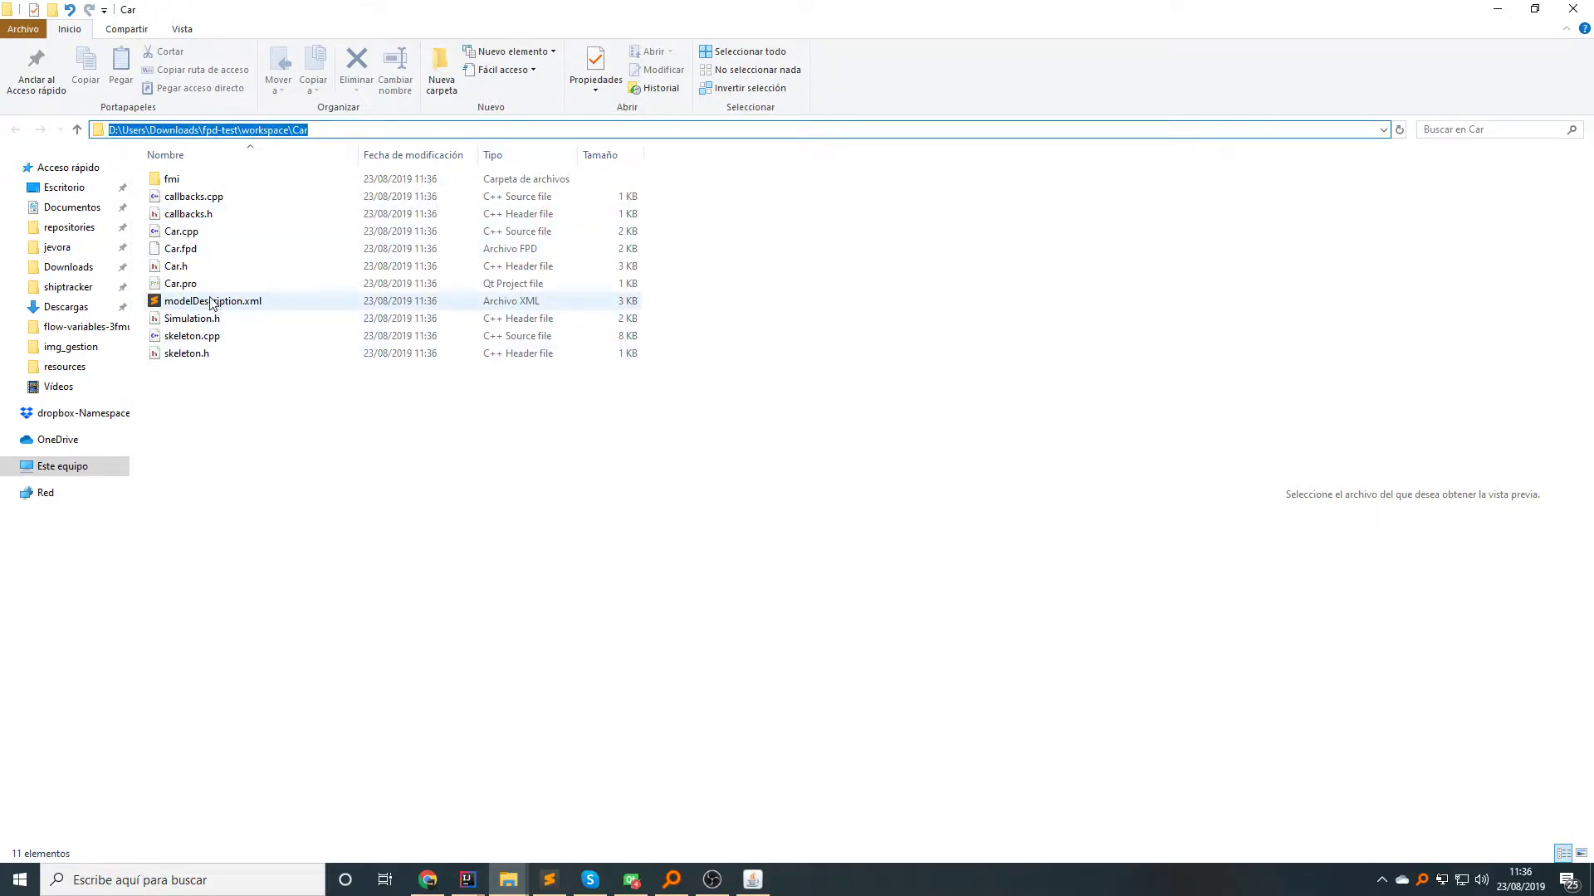
Step: Open Car.pro from the generated Car folder with the Desktop Qt 5.12.0 MinGW 64-bit kit
click(632, 882)
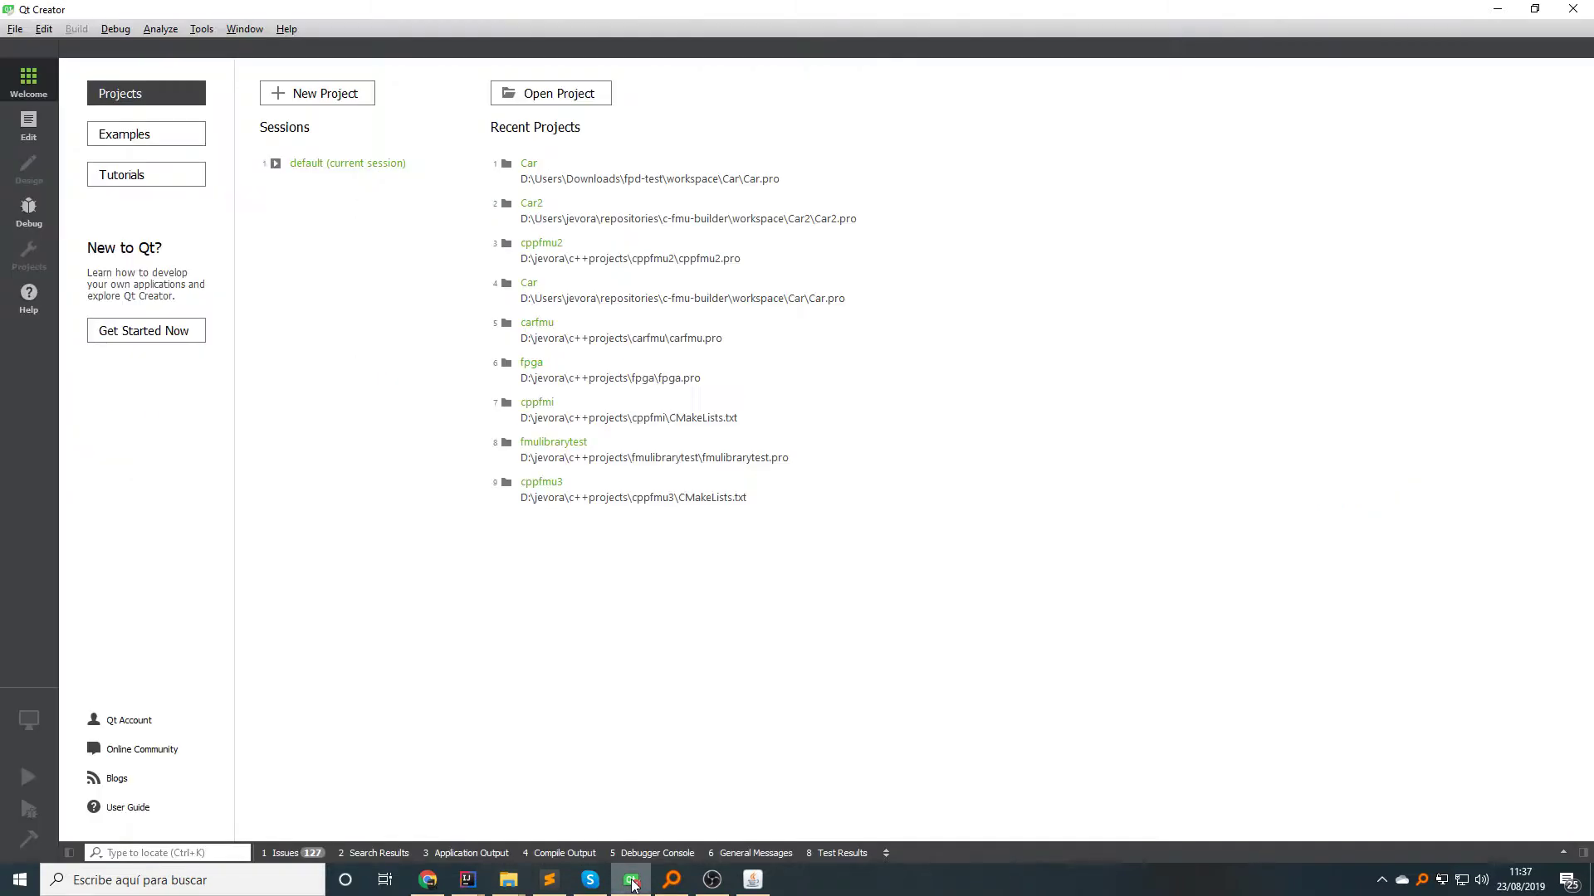
click(538, 97)
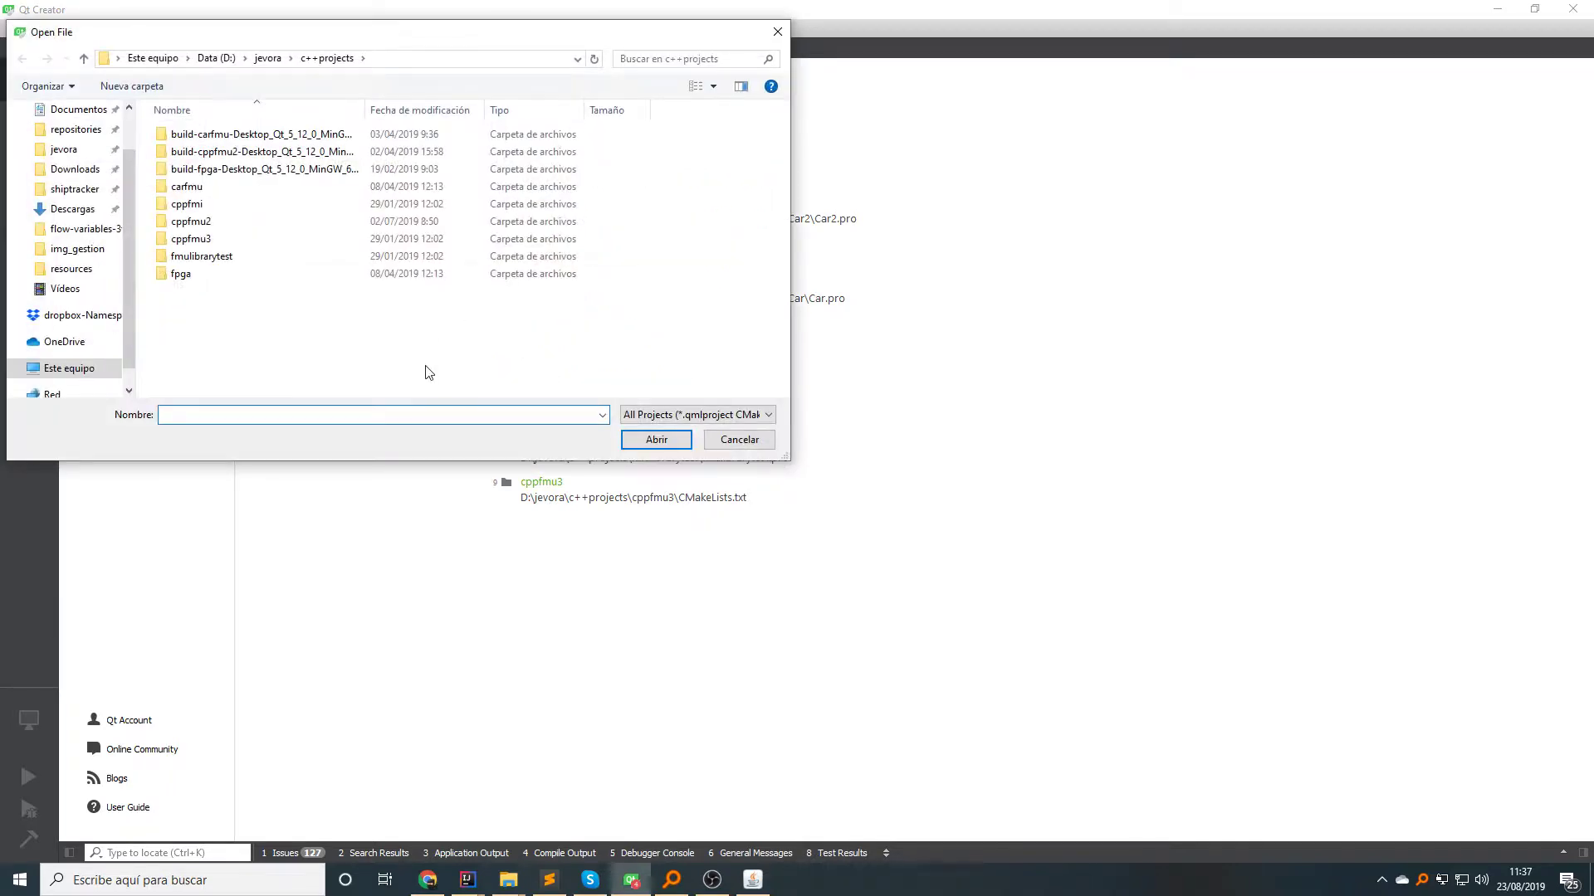
text(D:\Users\Downloads\fpd-test\workspace\Car)
click(655, 439)
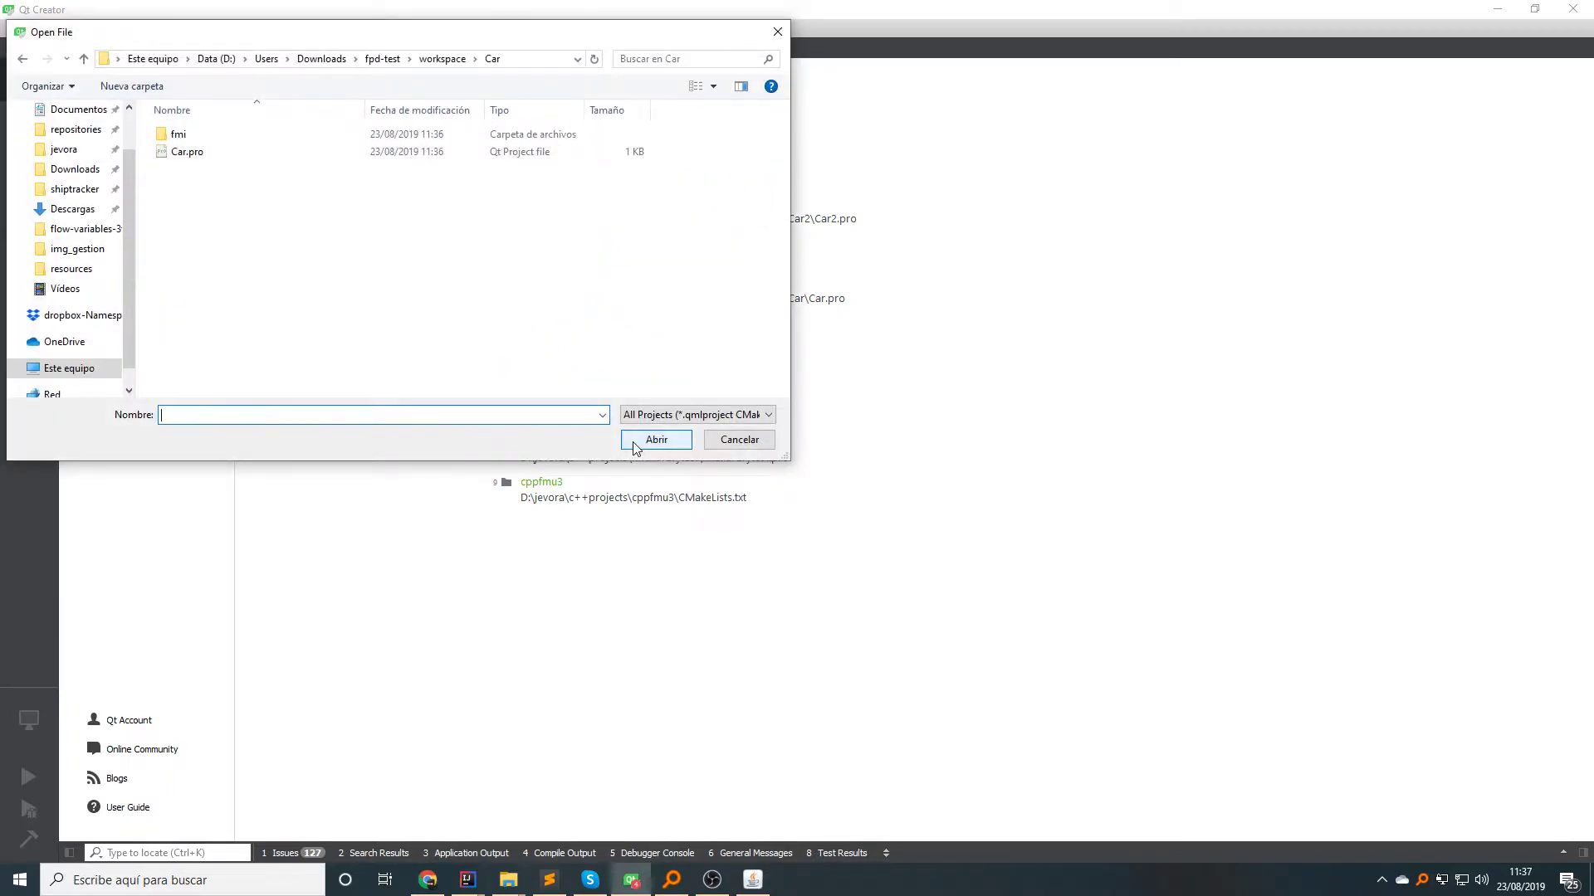
click(185, 152)
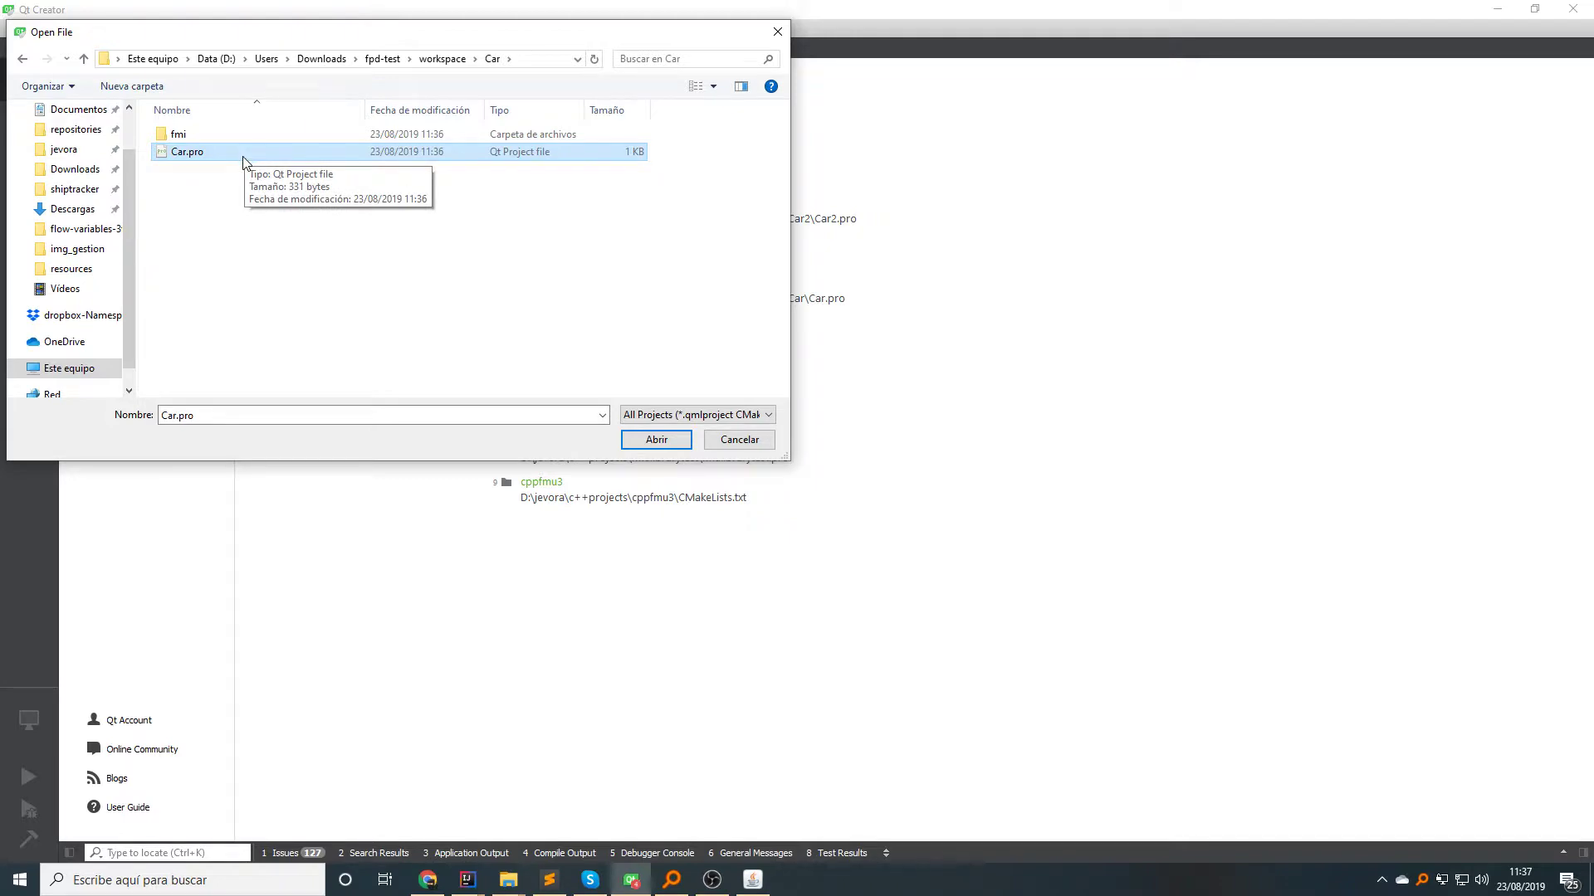
double_click(246, 162)
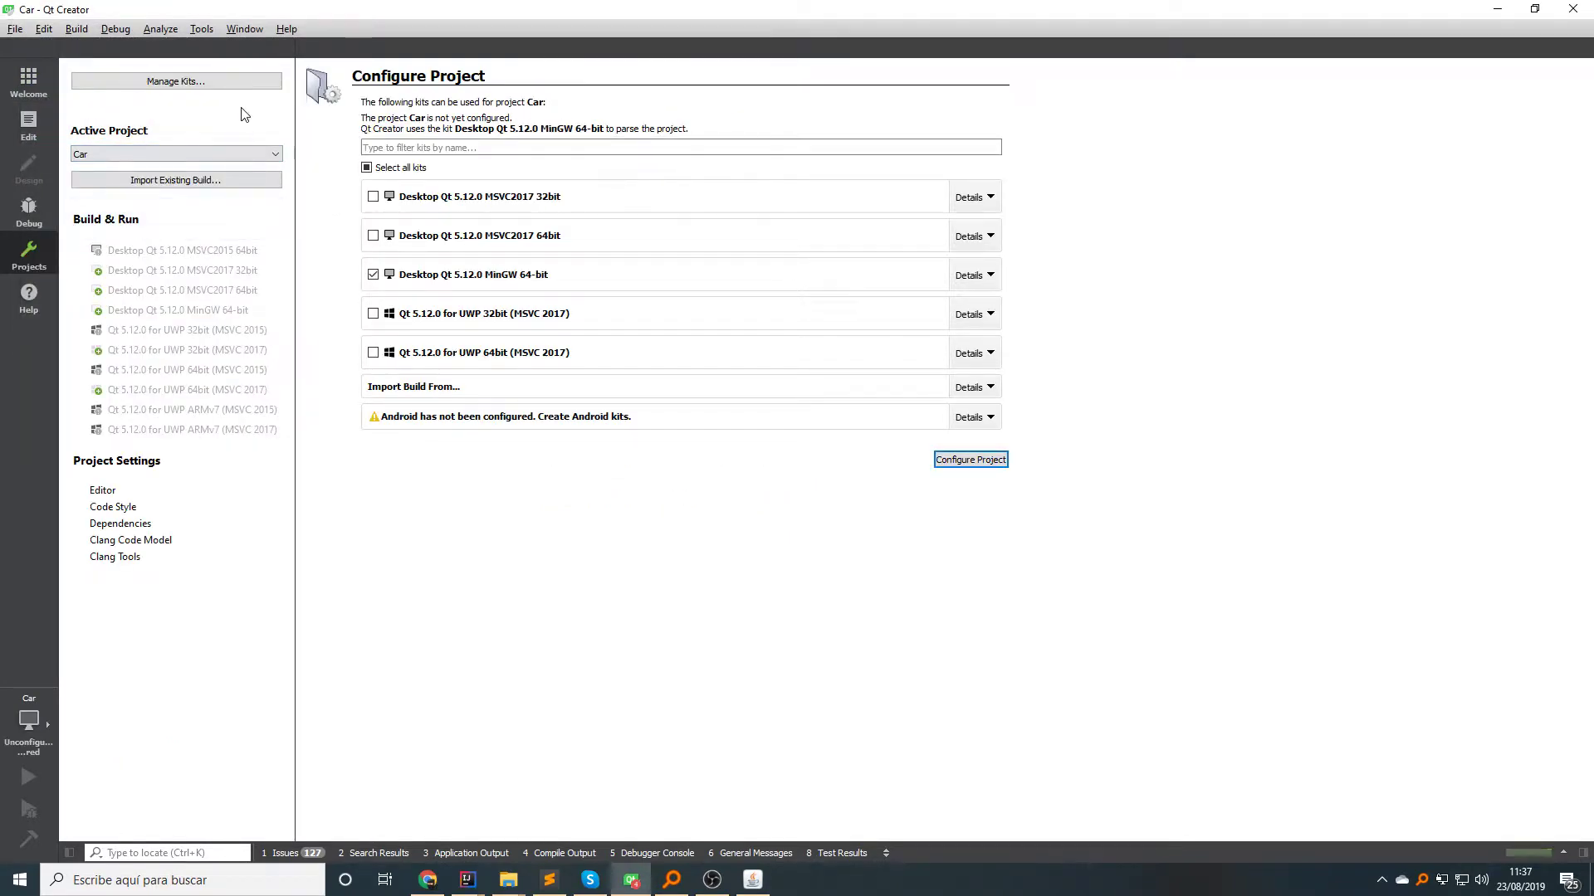
double_click(175, 310)
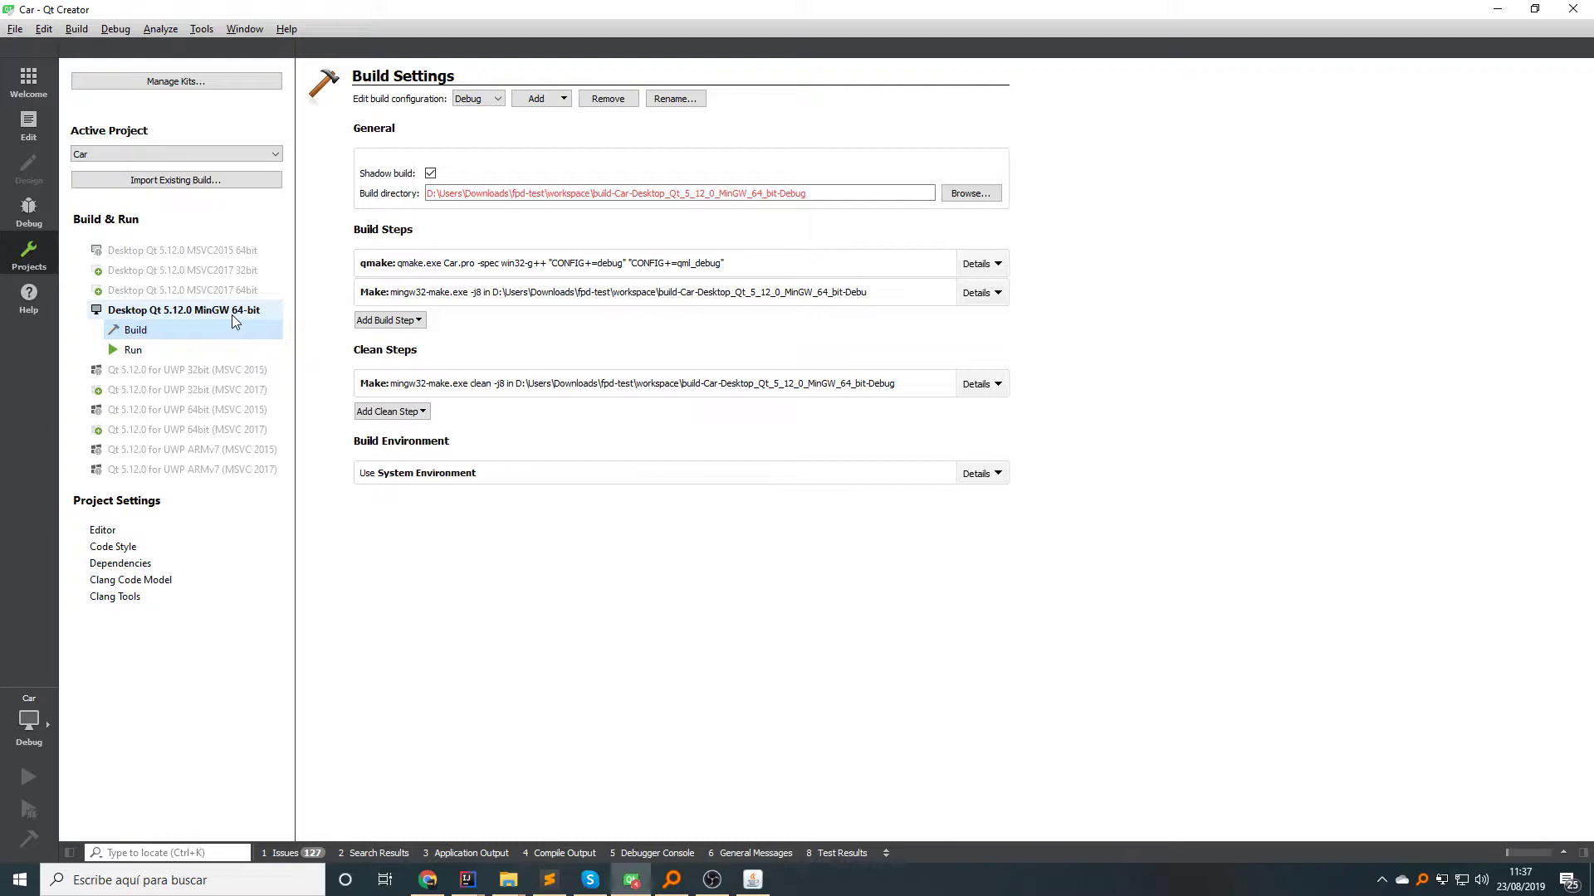
Step: Open Car.cpp and start a logInfo("entering init") line after init()'s opening brace
click(29, 125)
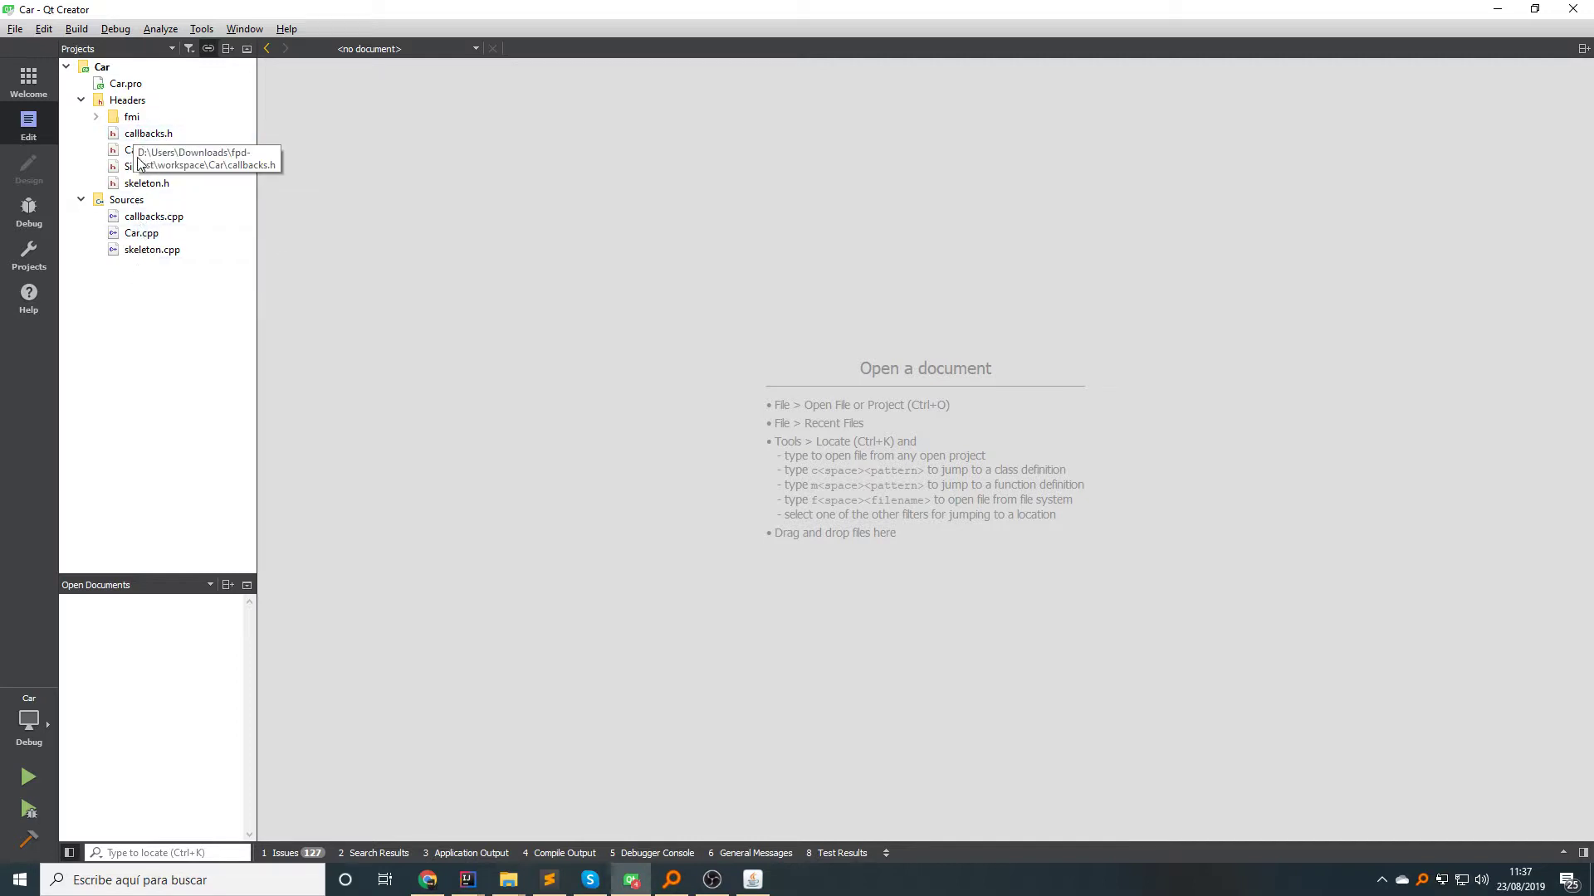
double_click(141, 234)
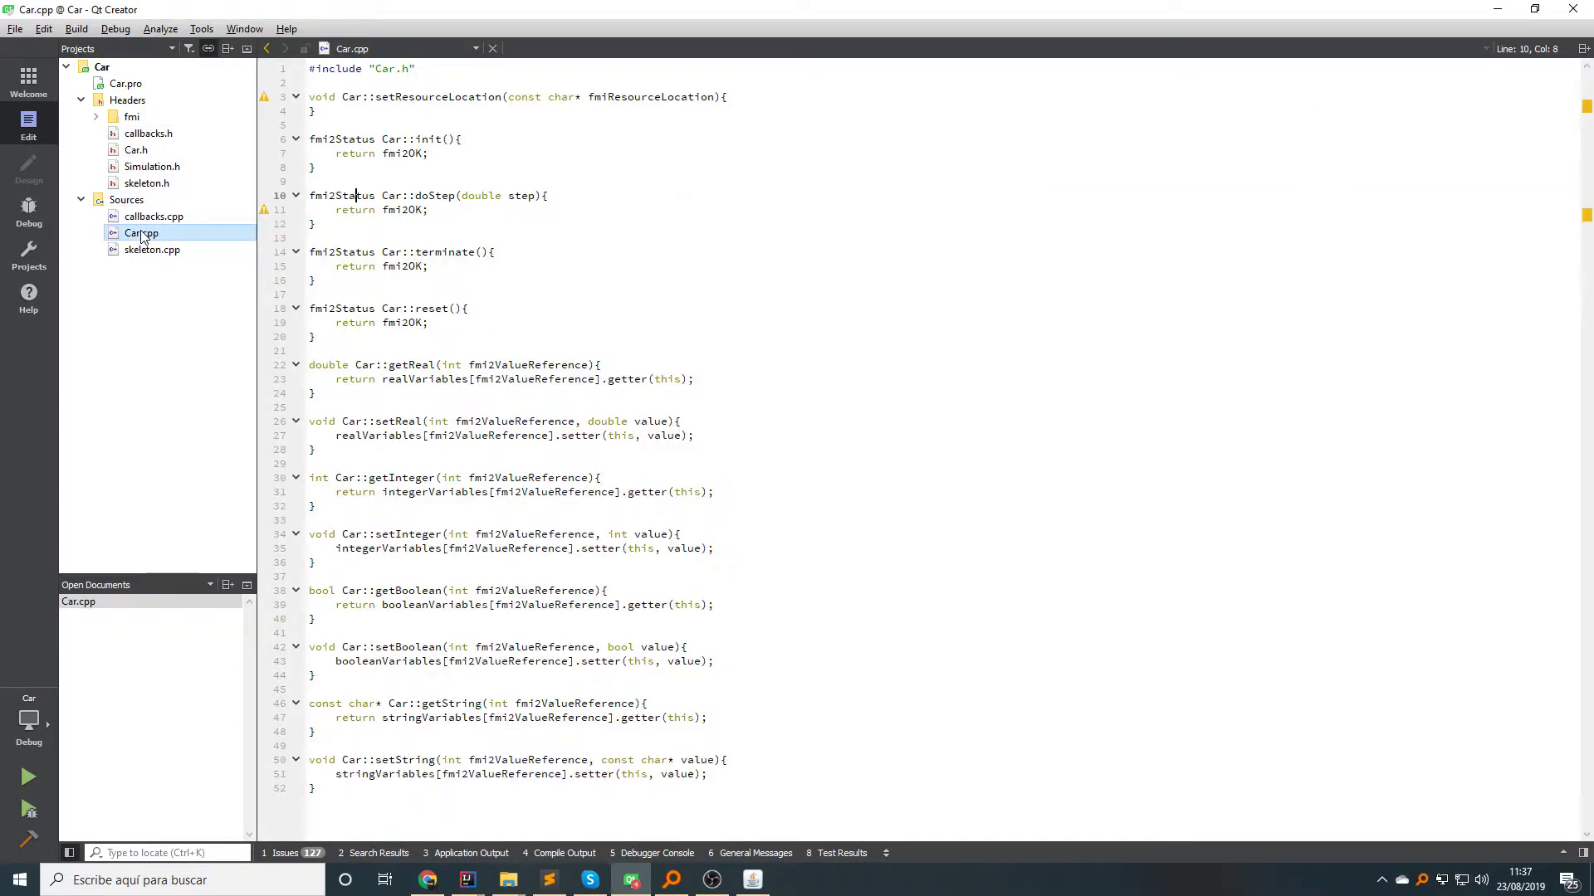
click(479, 140)
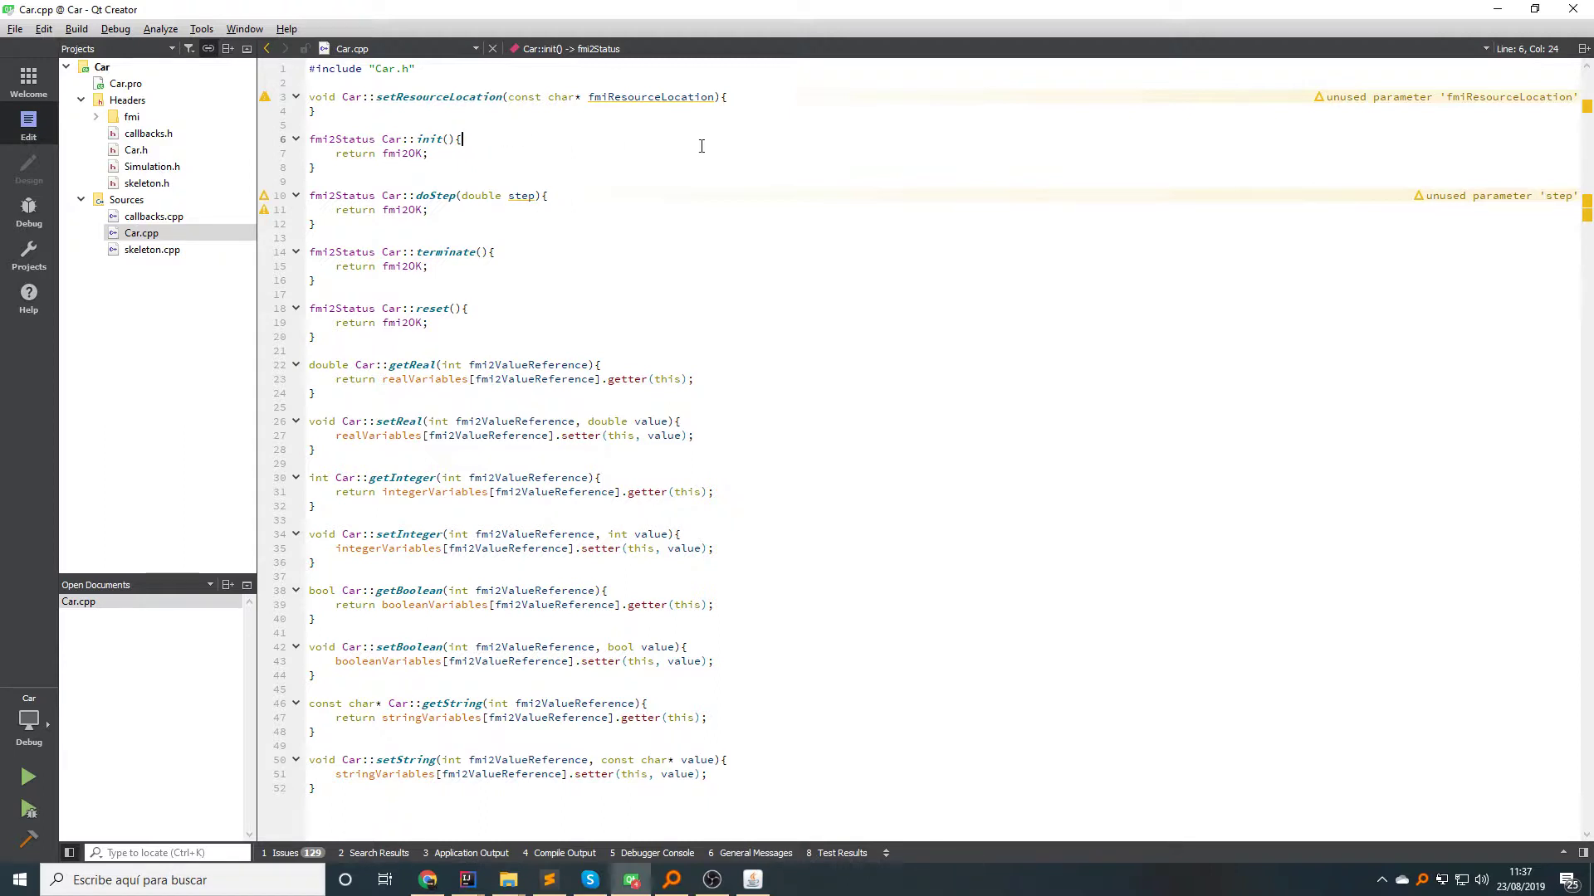
key(Return)
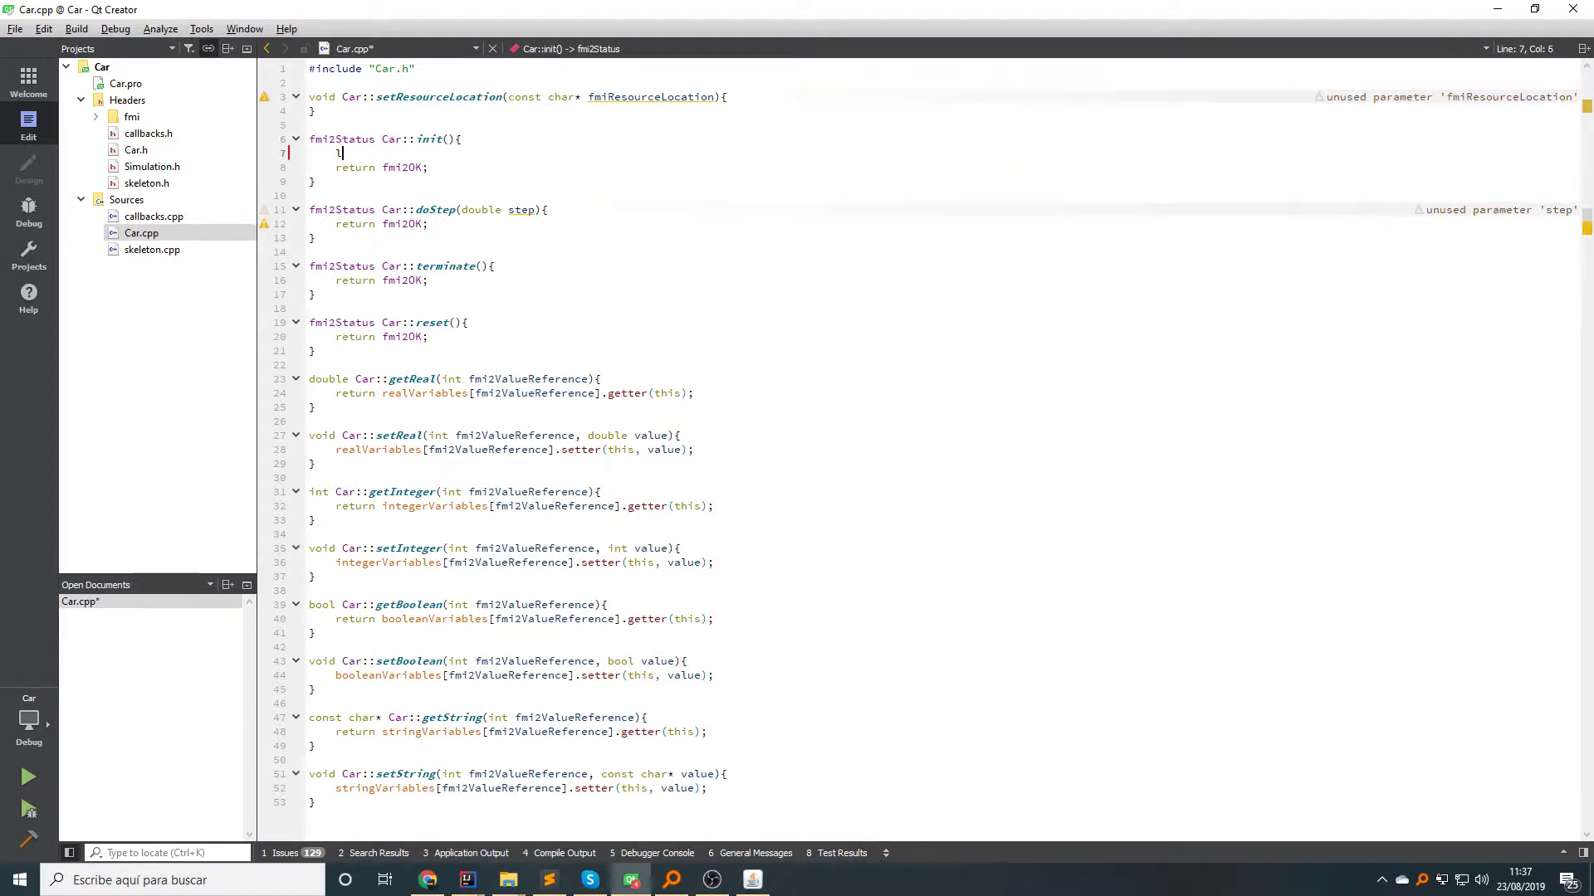
text(logIn)
key(Return)
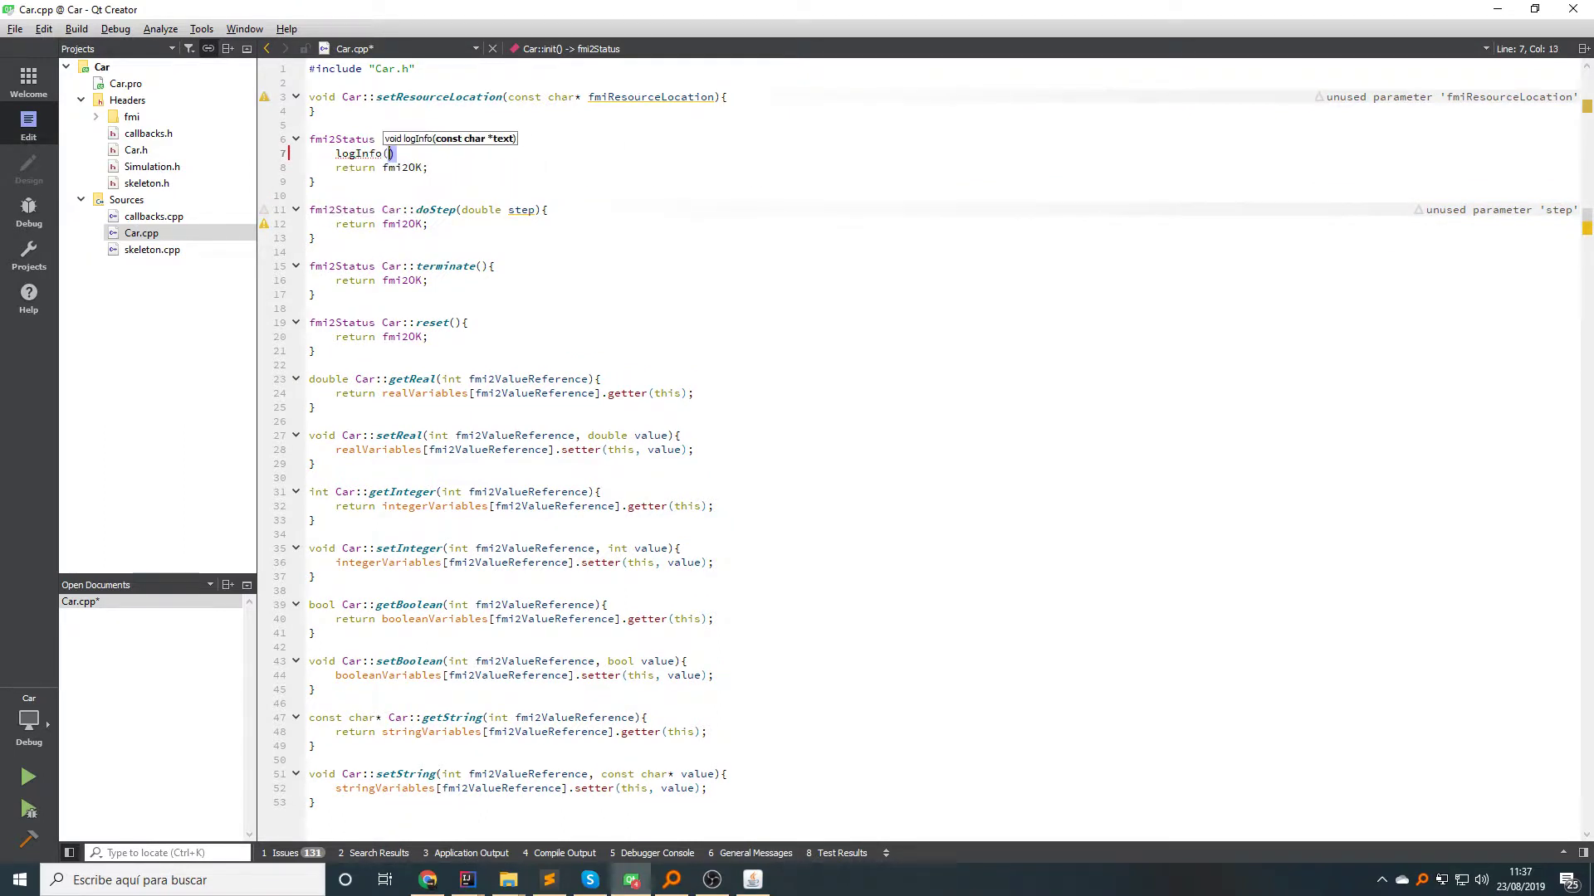
text(")
text(entering init)
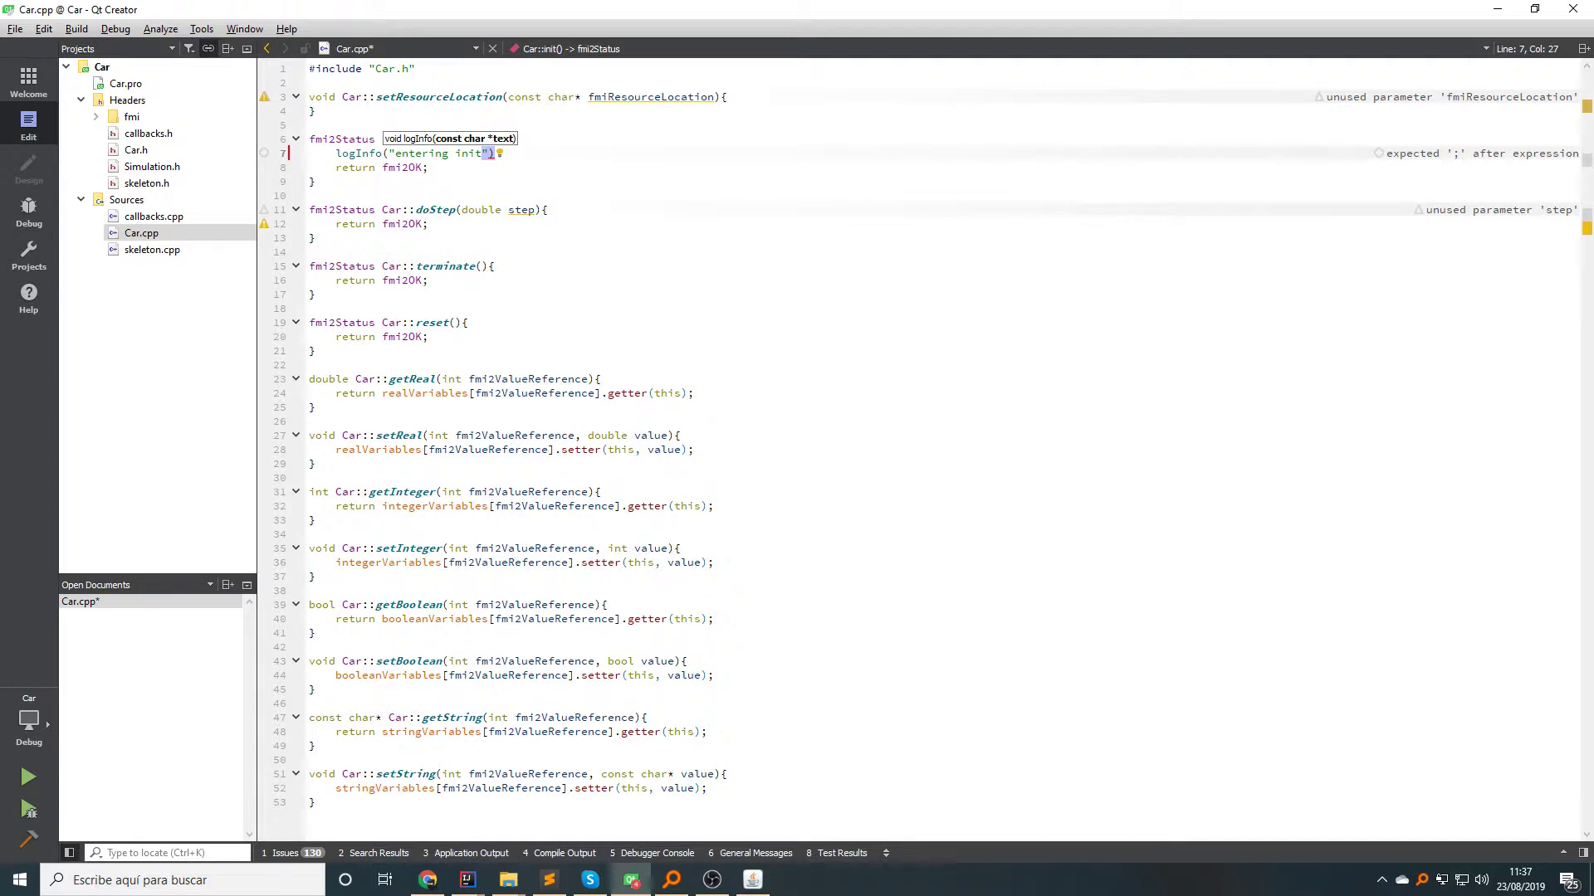
text(");)
Step: Reuse the init log line to add logInfo("doing step") in doStep, then save Car.cpp
key(shift+Home)
key(ctrl+c)
key(Down)
key(Down)
key(Down)
key(End)
key(Return)
text(logInfo("doing step)
key(End)
key(ctrl+s)
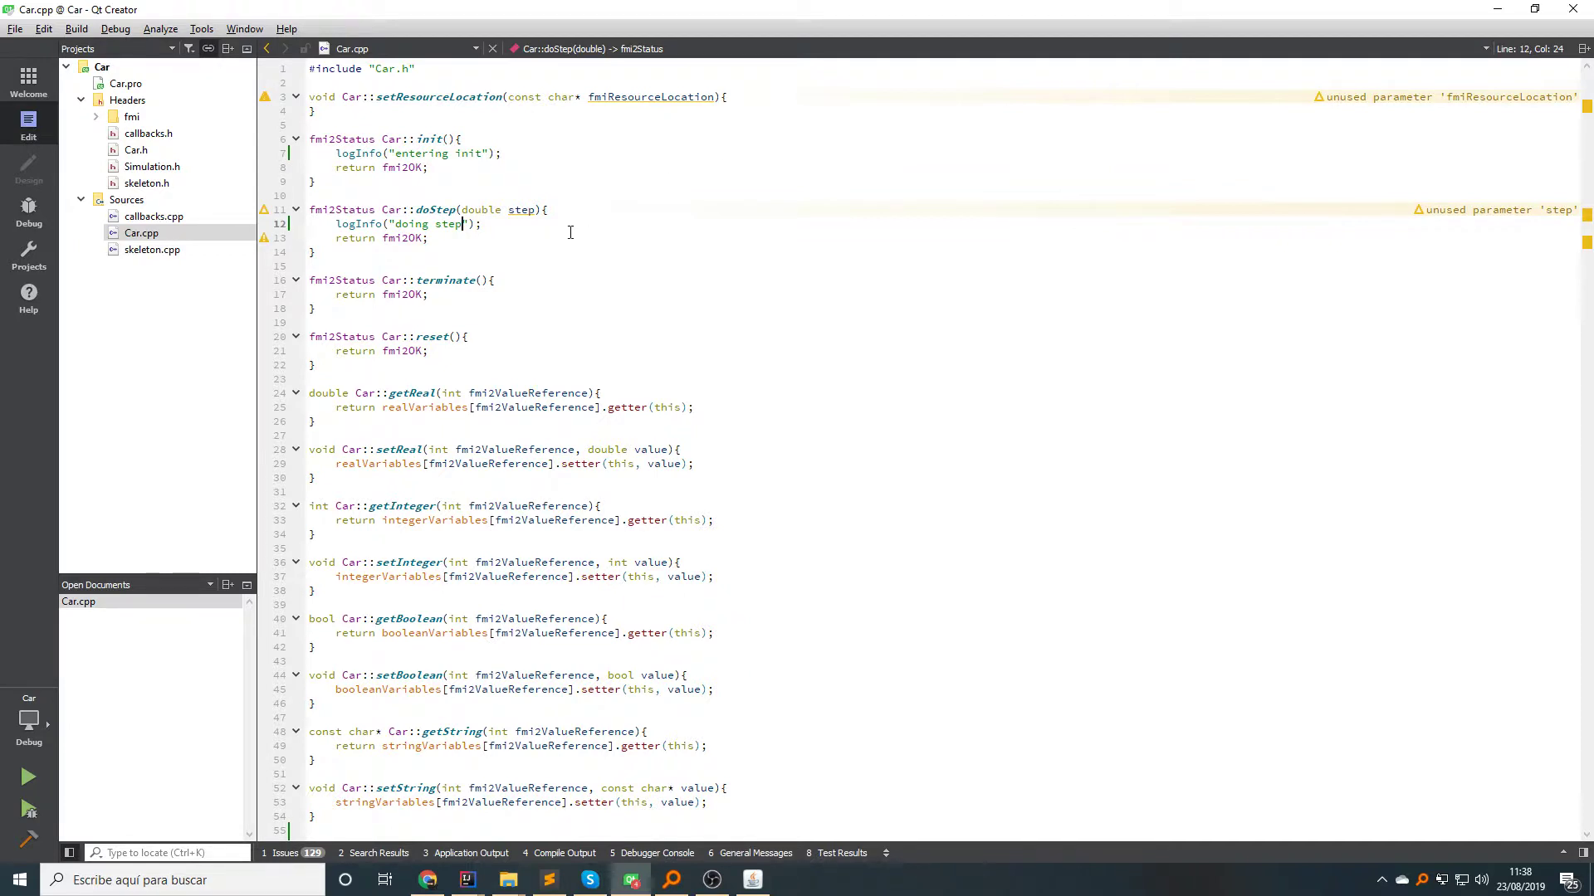
Step: Rebuild the Car project from its context menu and switch to File Explorer
right_click(102, 66)
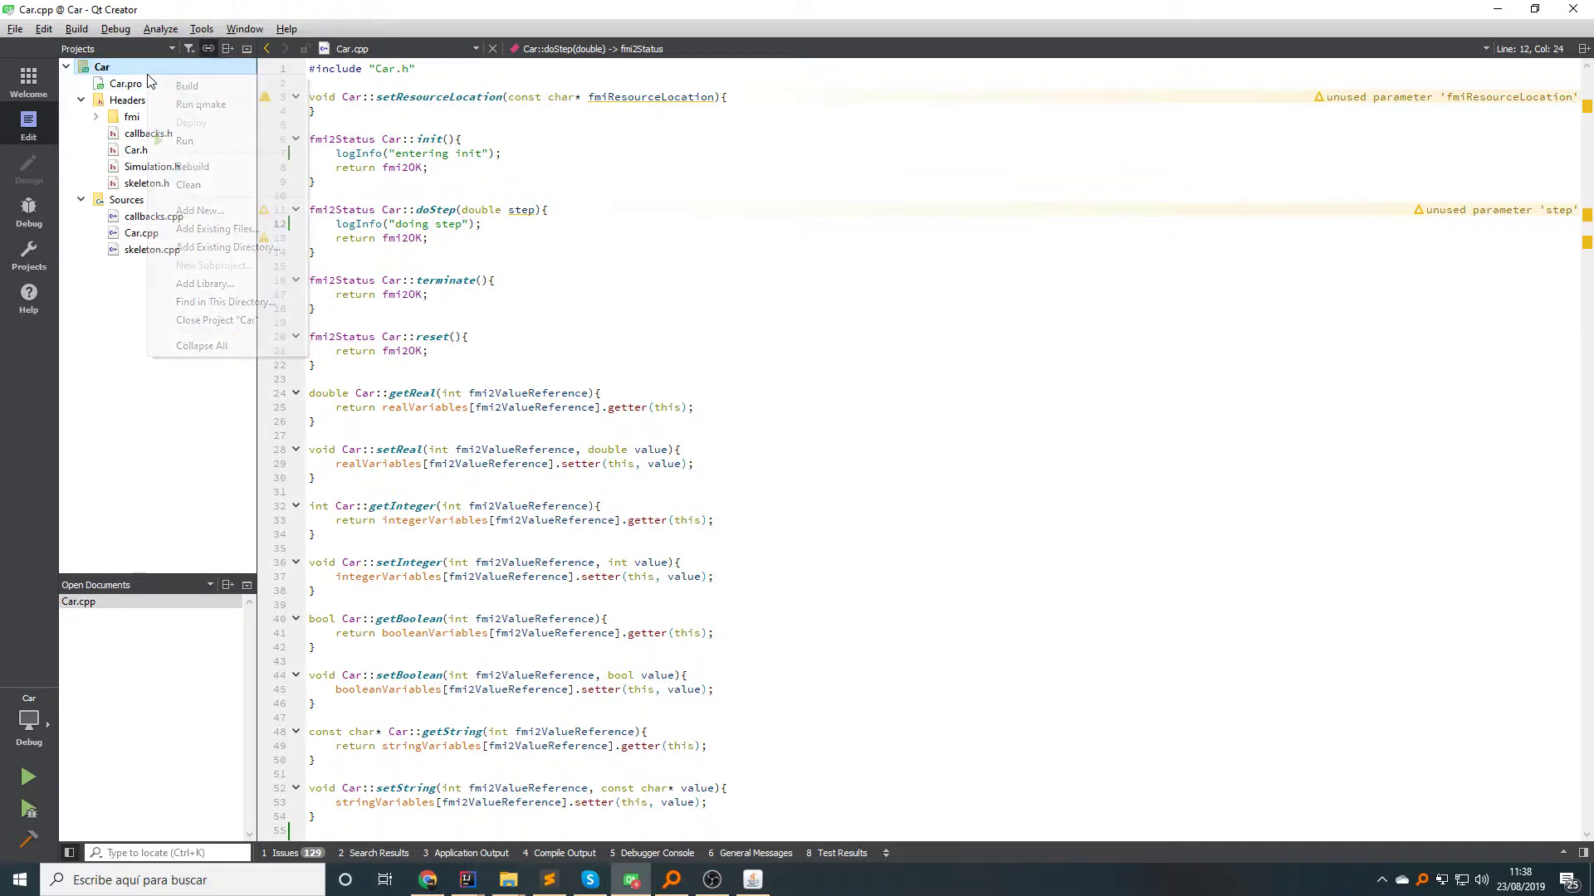
click(218, 166)
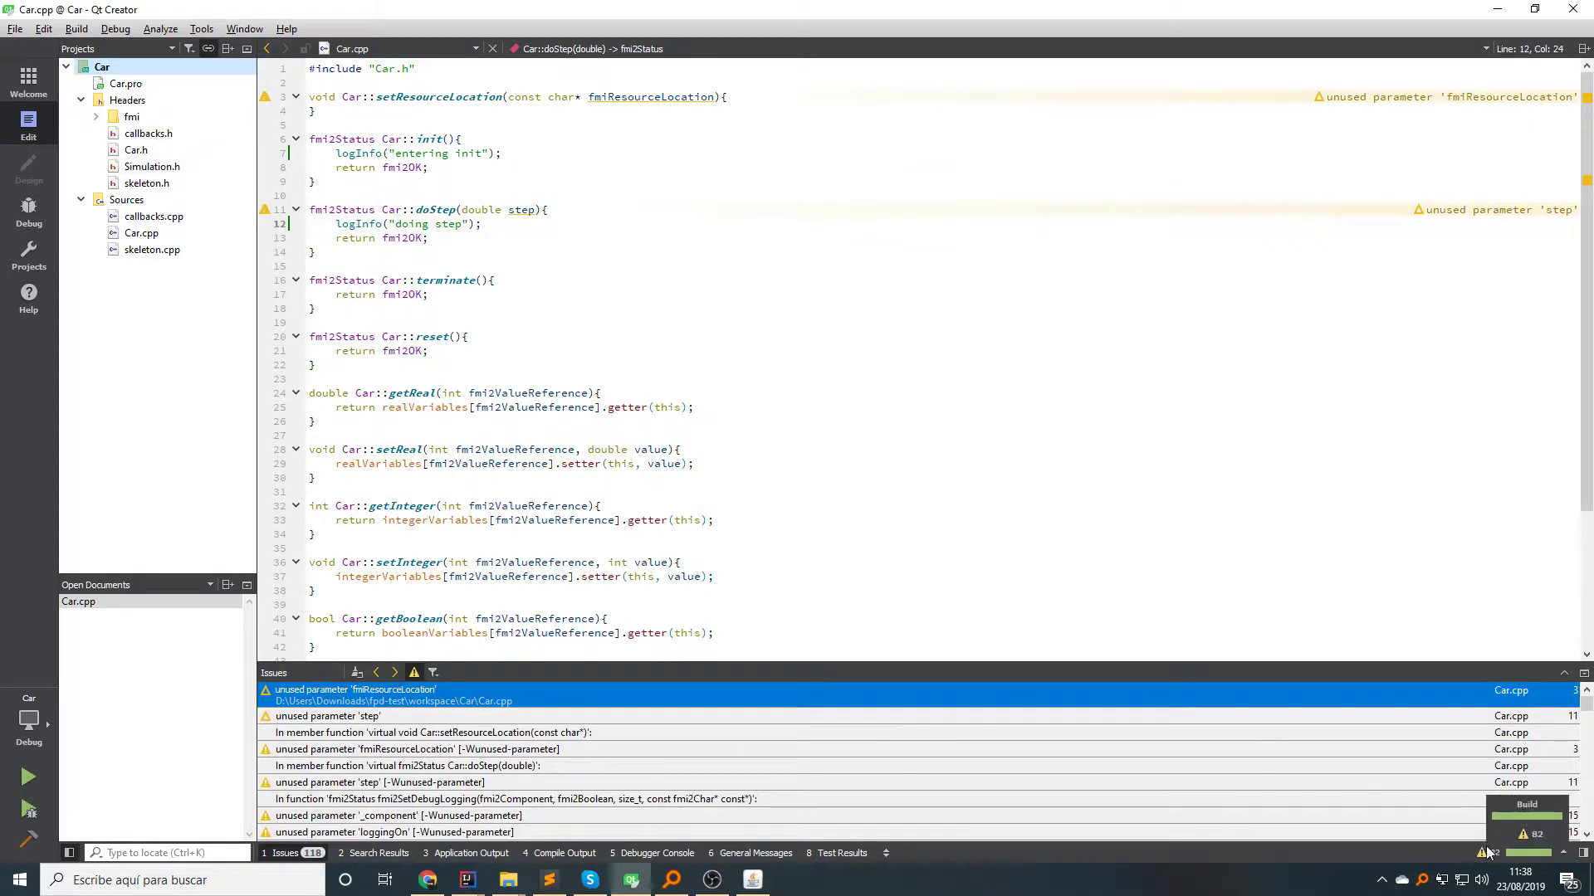
key(alt+Tab)
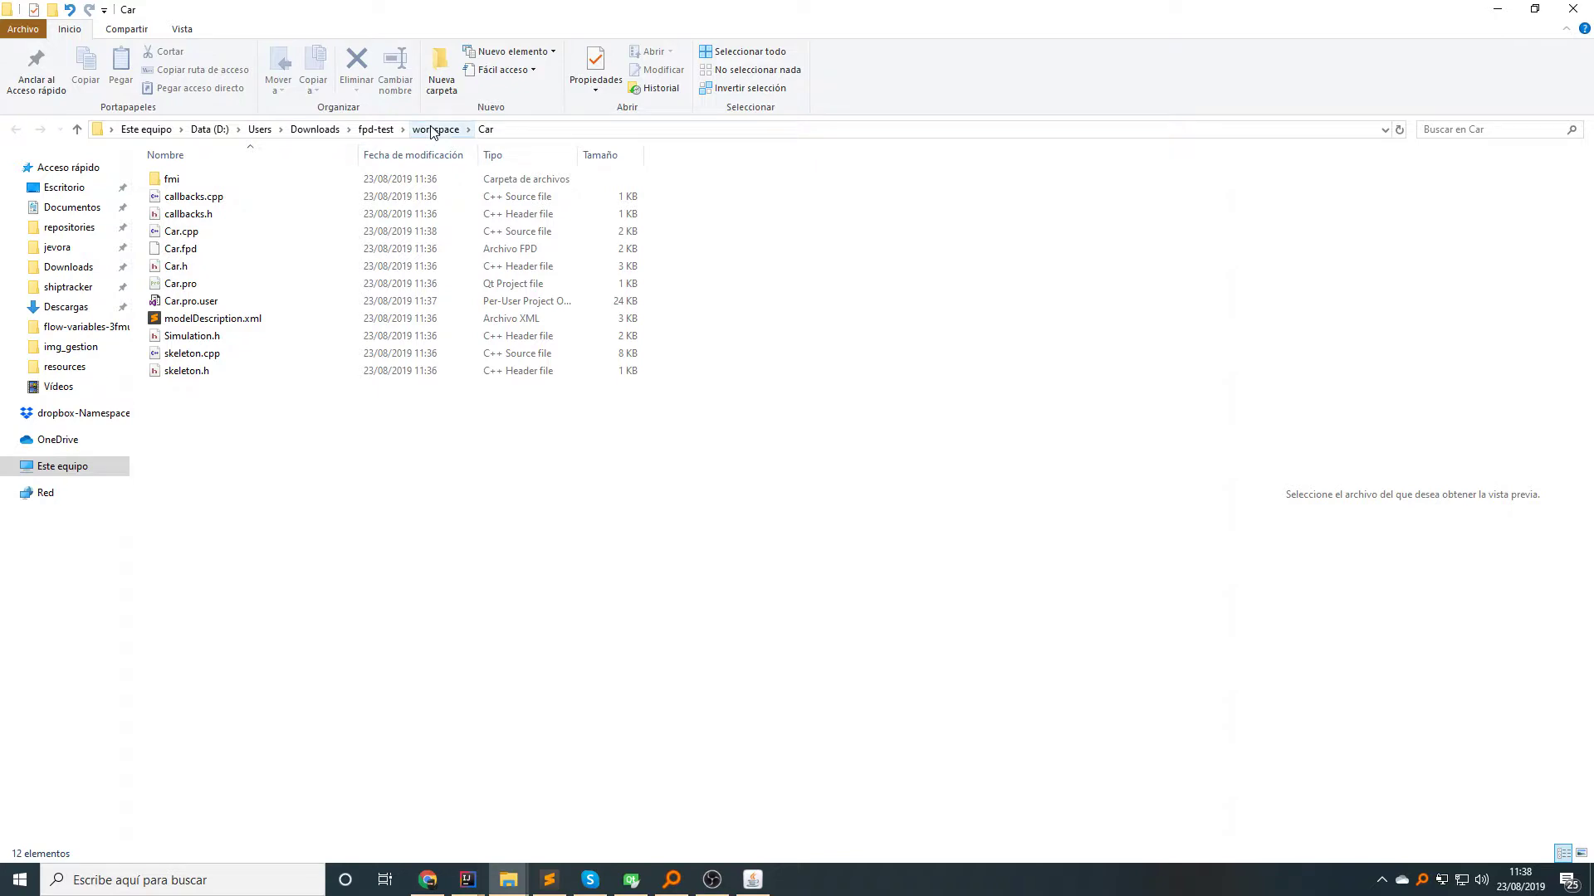
Step: Locate and copy Car.dll from the build-Car Debug\debug output folder
click(434, 130)
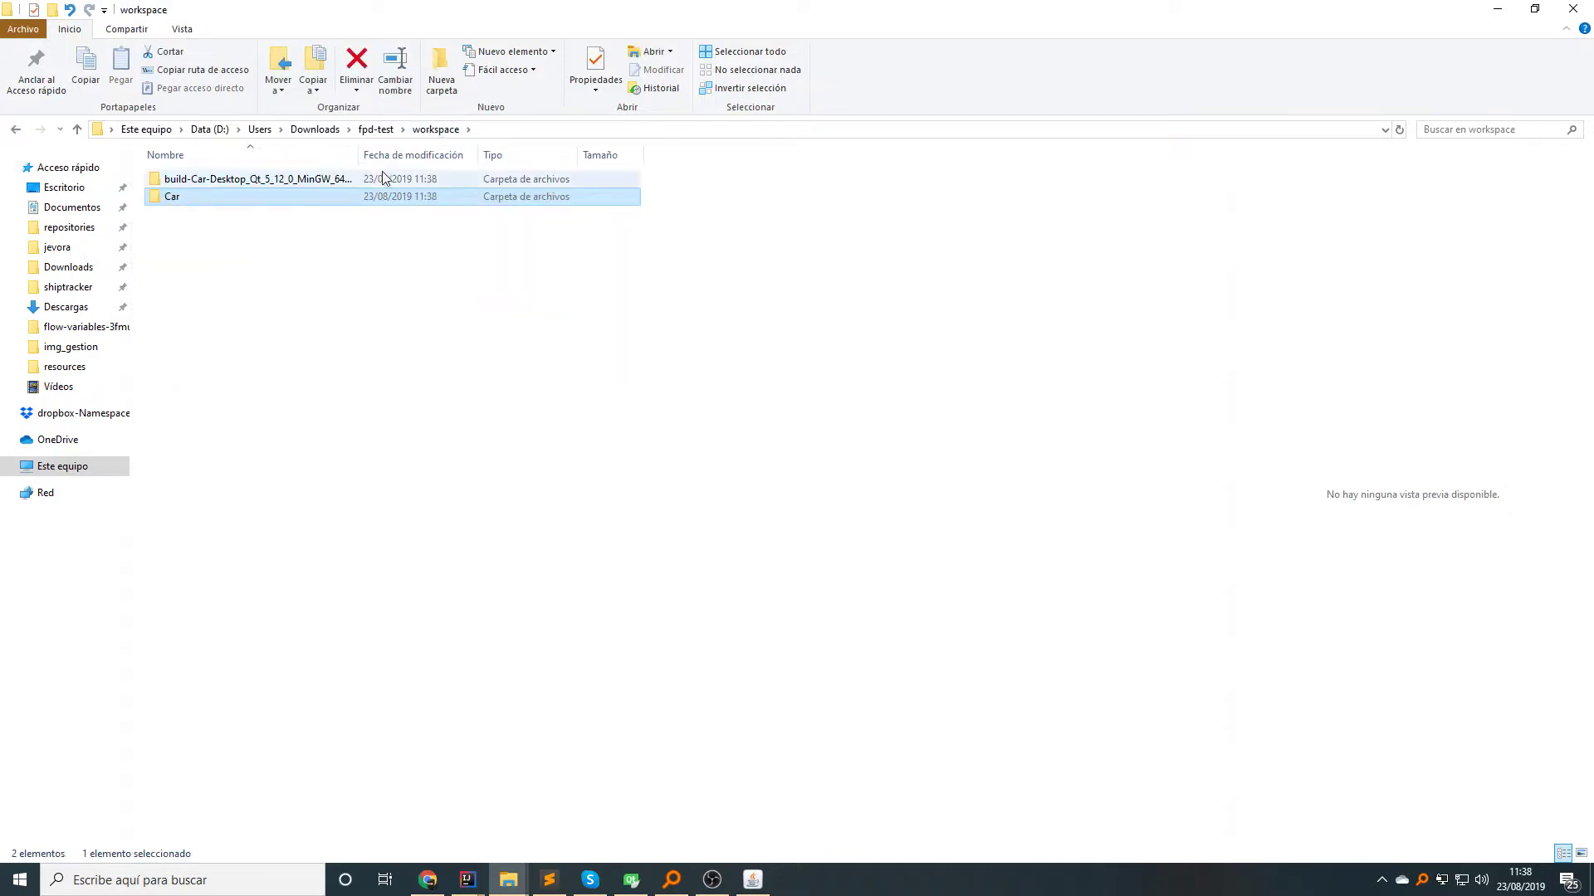
click(243, 185)
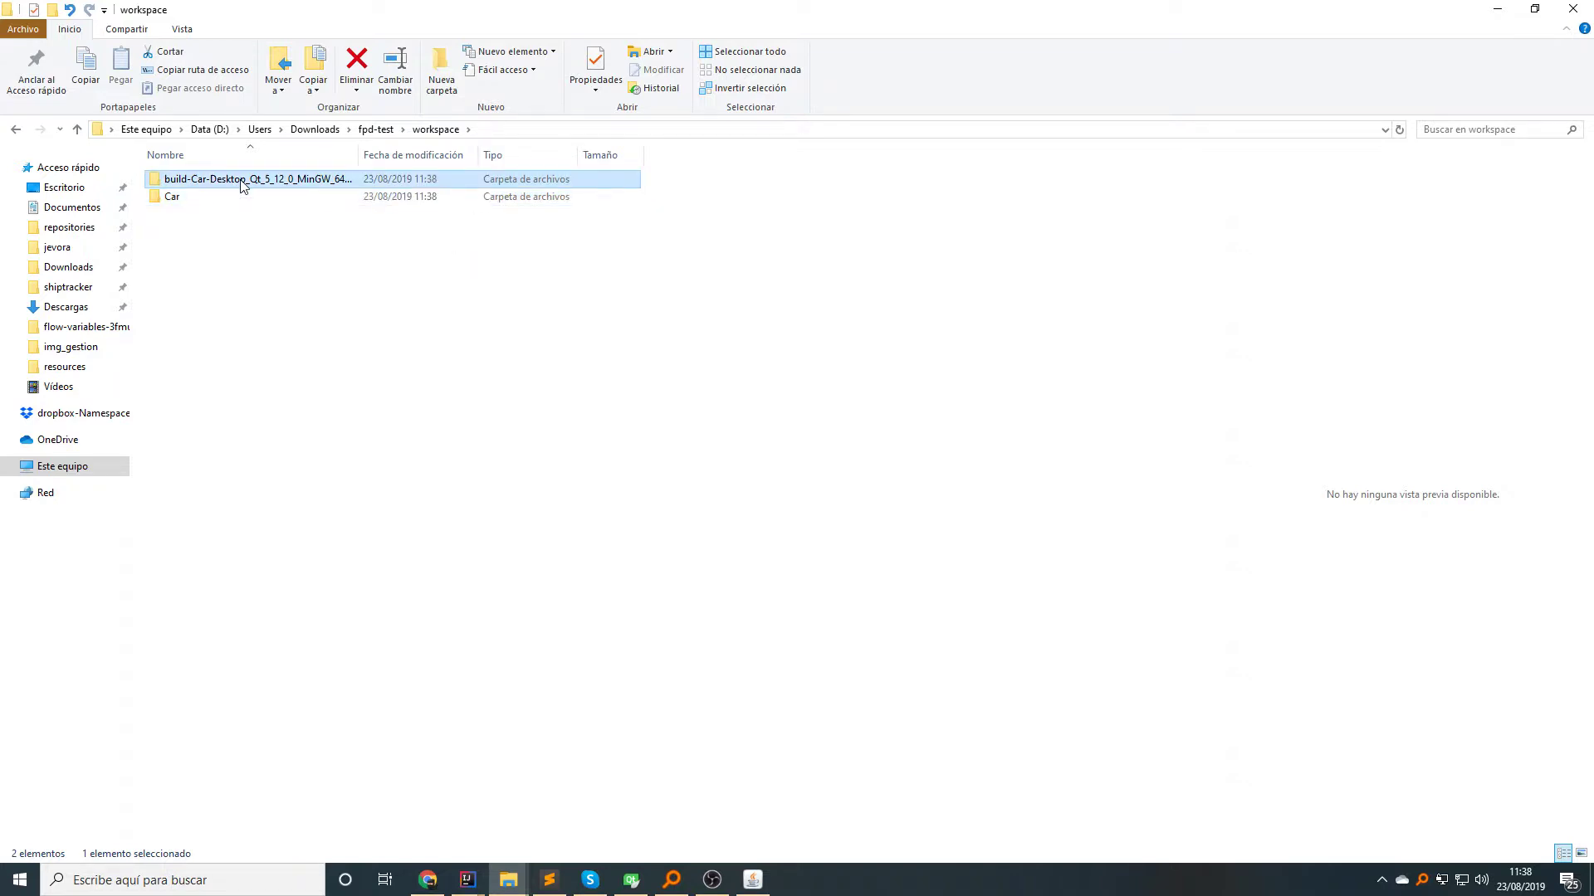
double_click(243, 185)
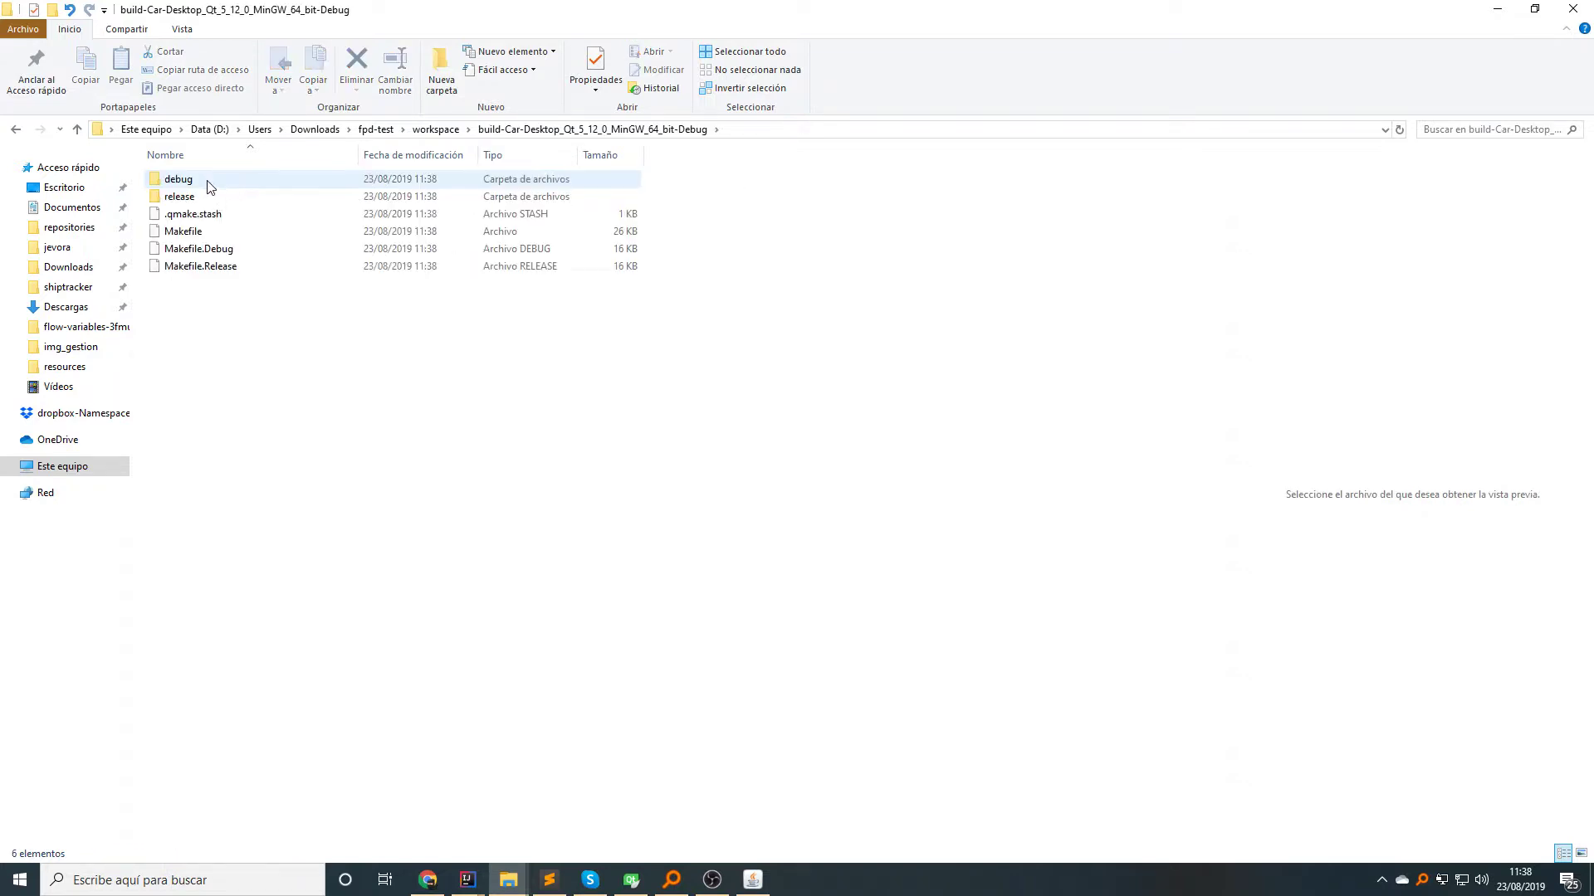
double_click(177, 190)
click(180, 197)
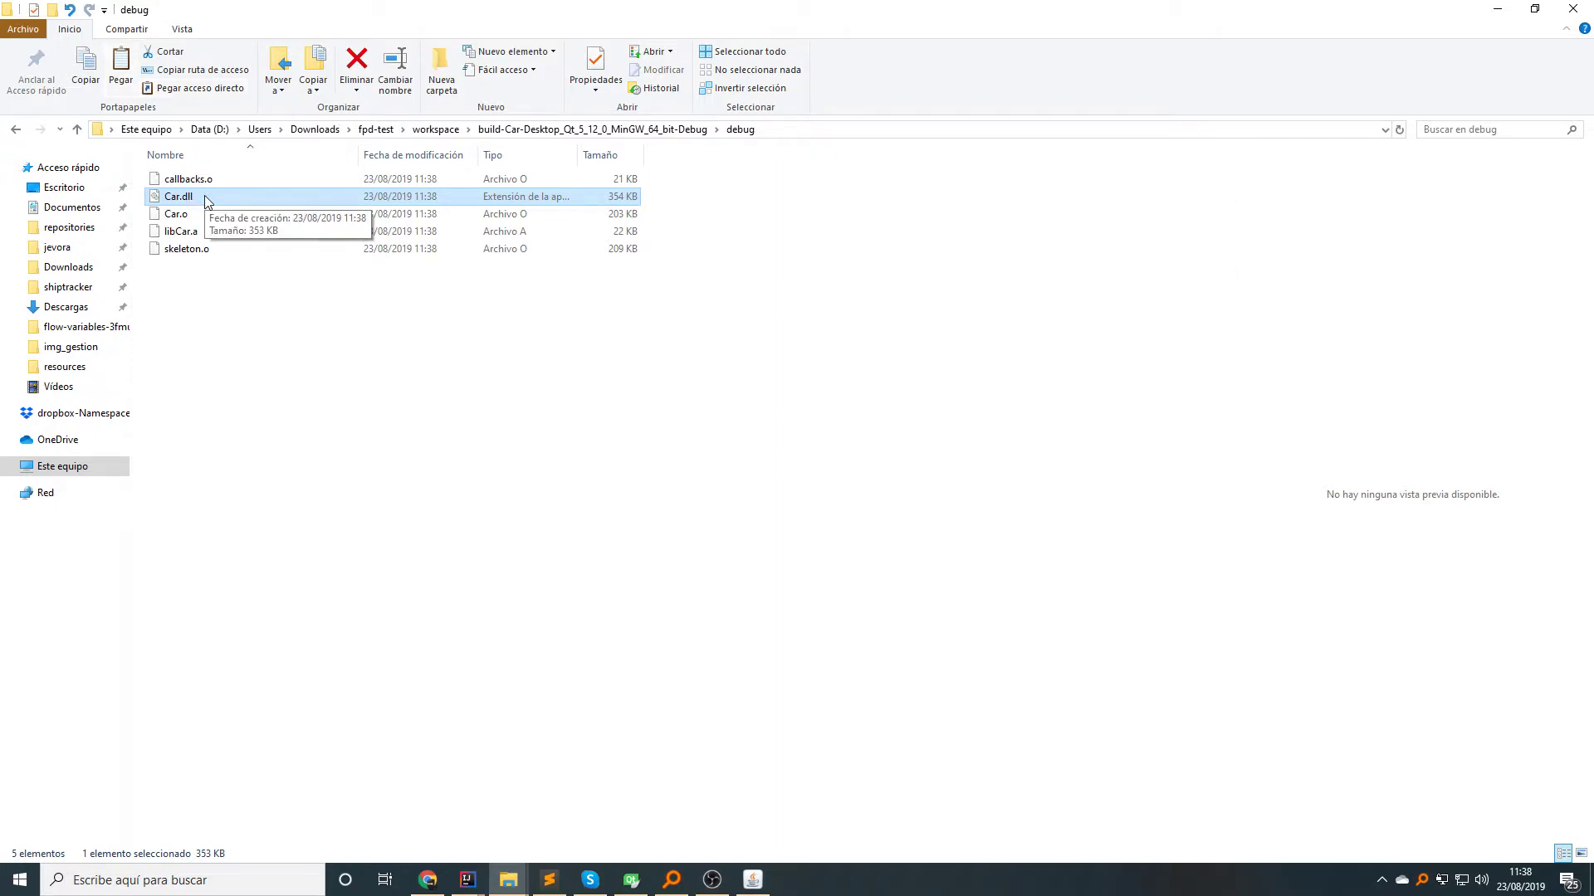
Step: Create binaries\win64 in the Car folder, paste Car.dll there, and return to Car
click(434, 131)
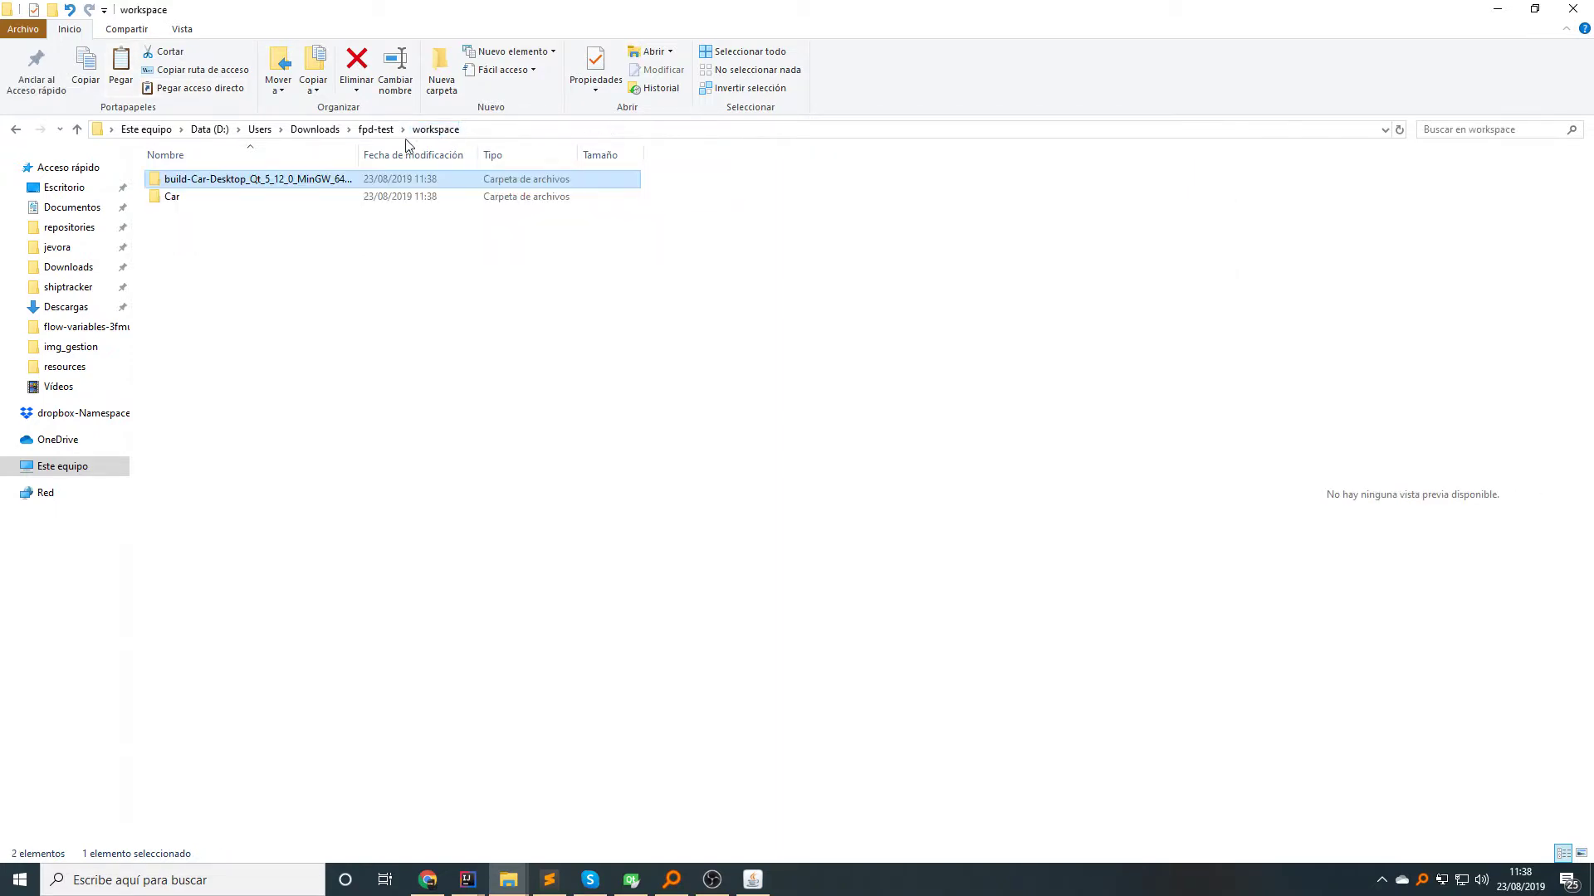
double_click(275, 198)
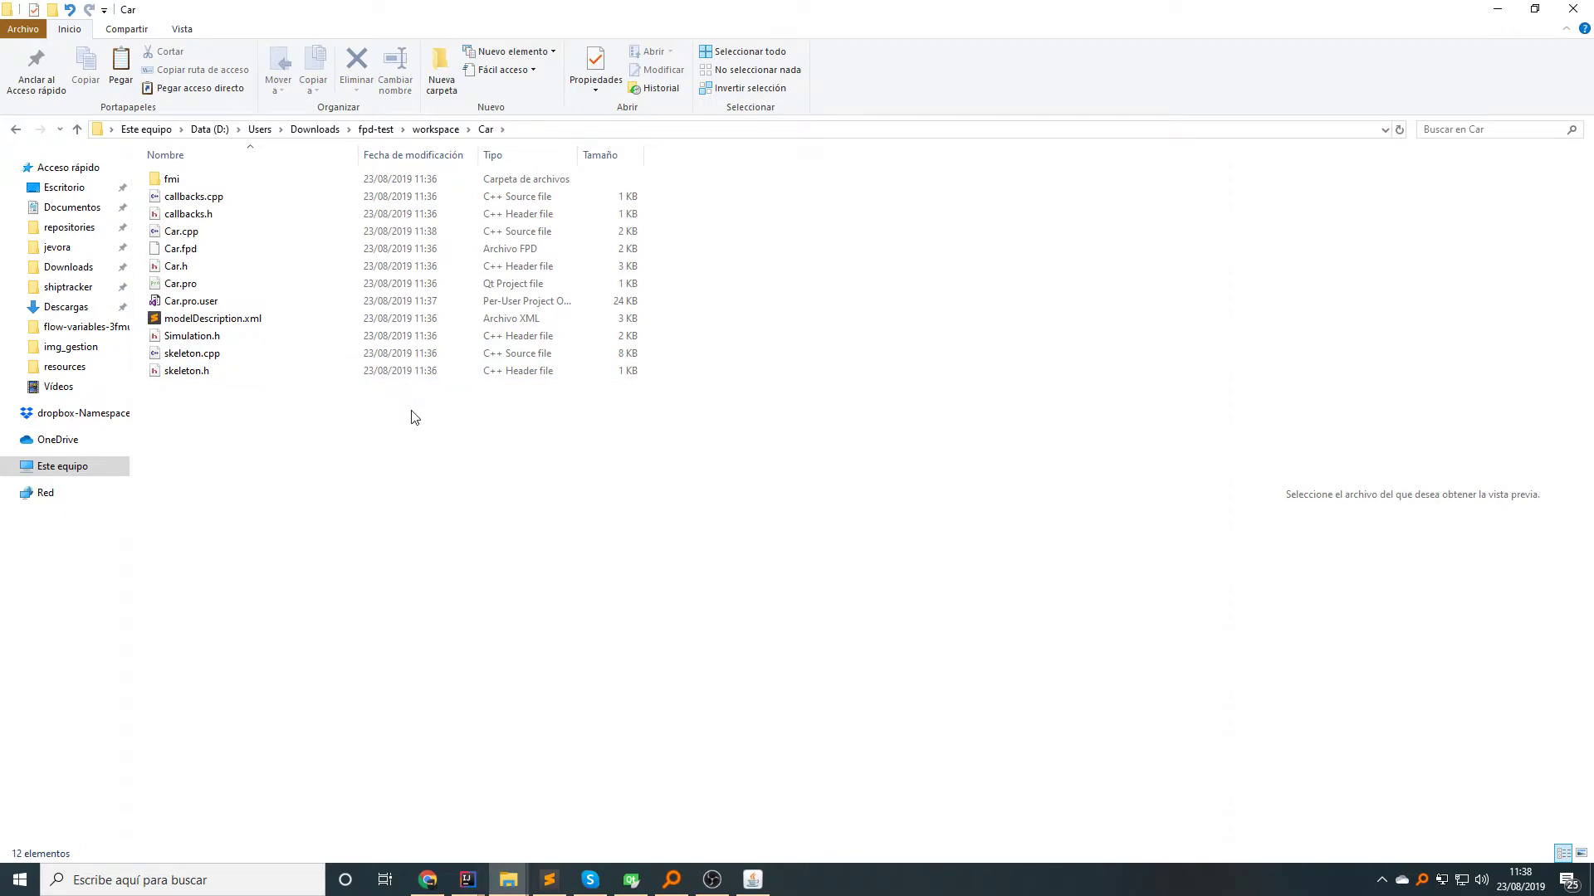
key(ctrl+shift+n)
text(binaries)
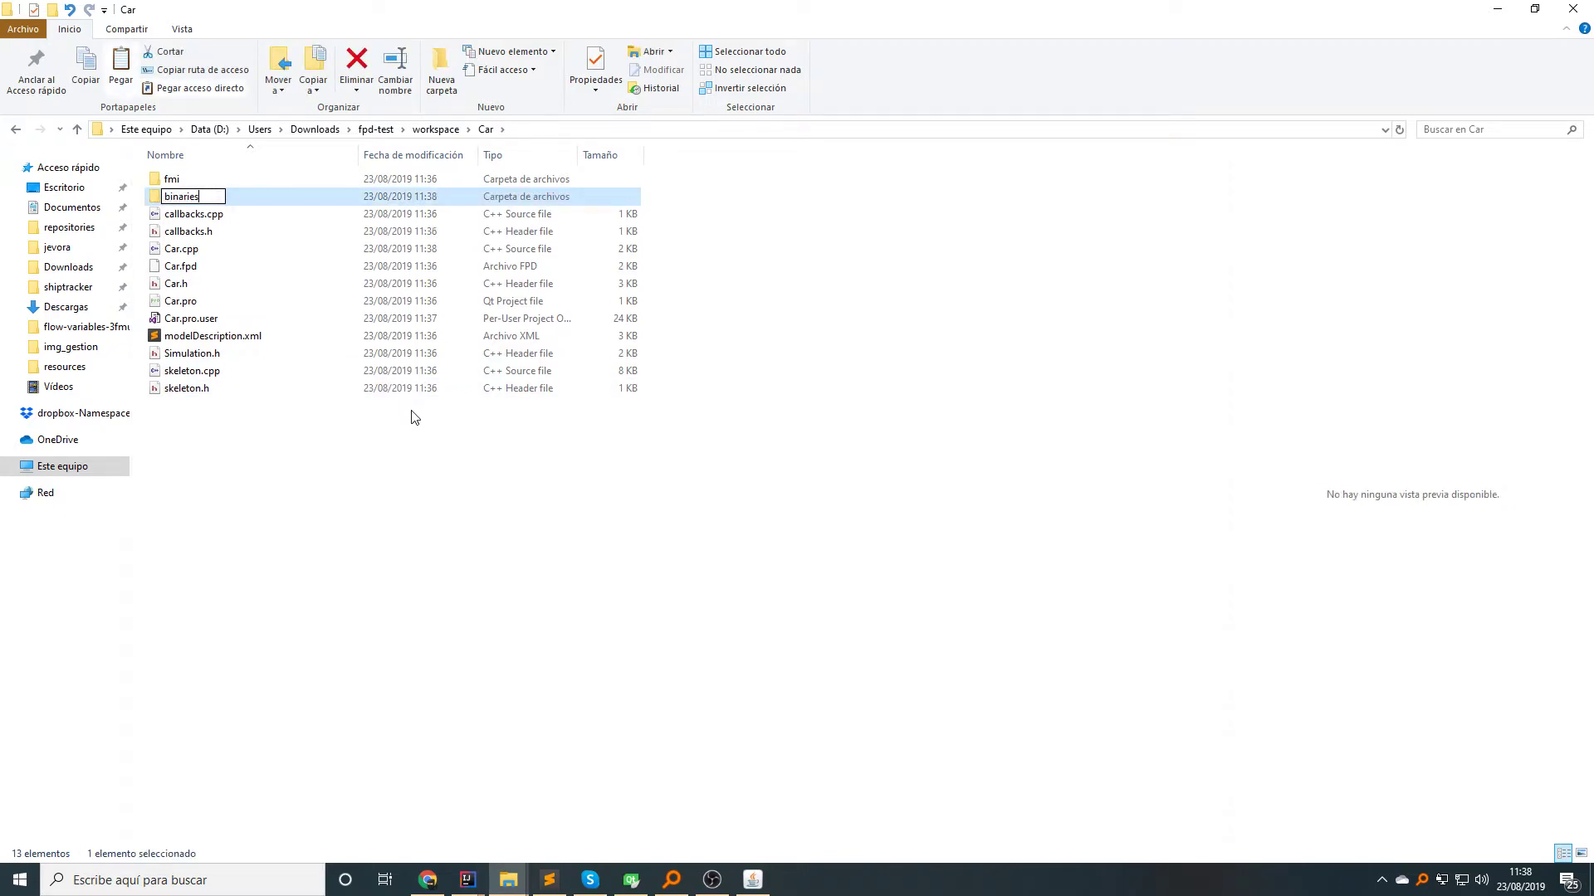
key(Return)
key(Return)
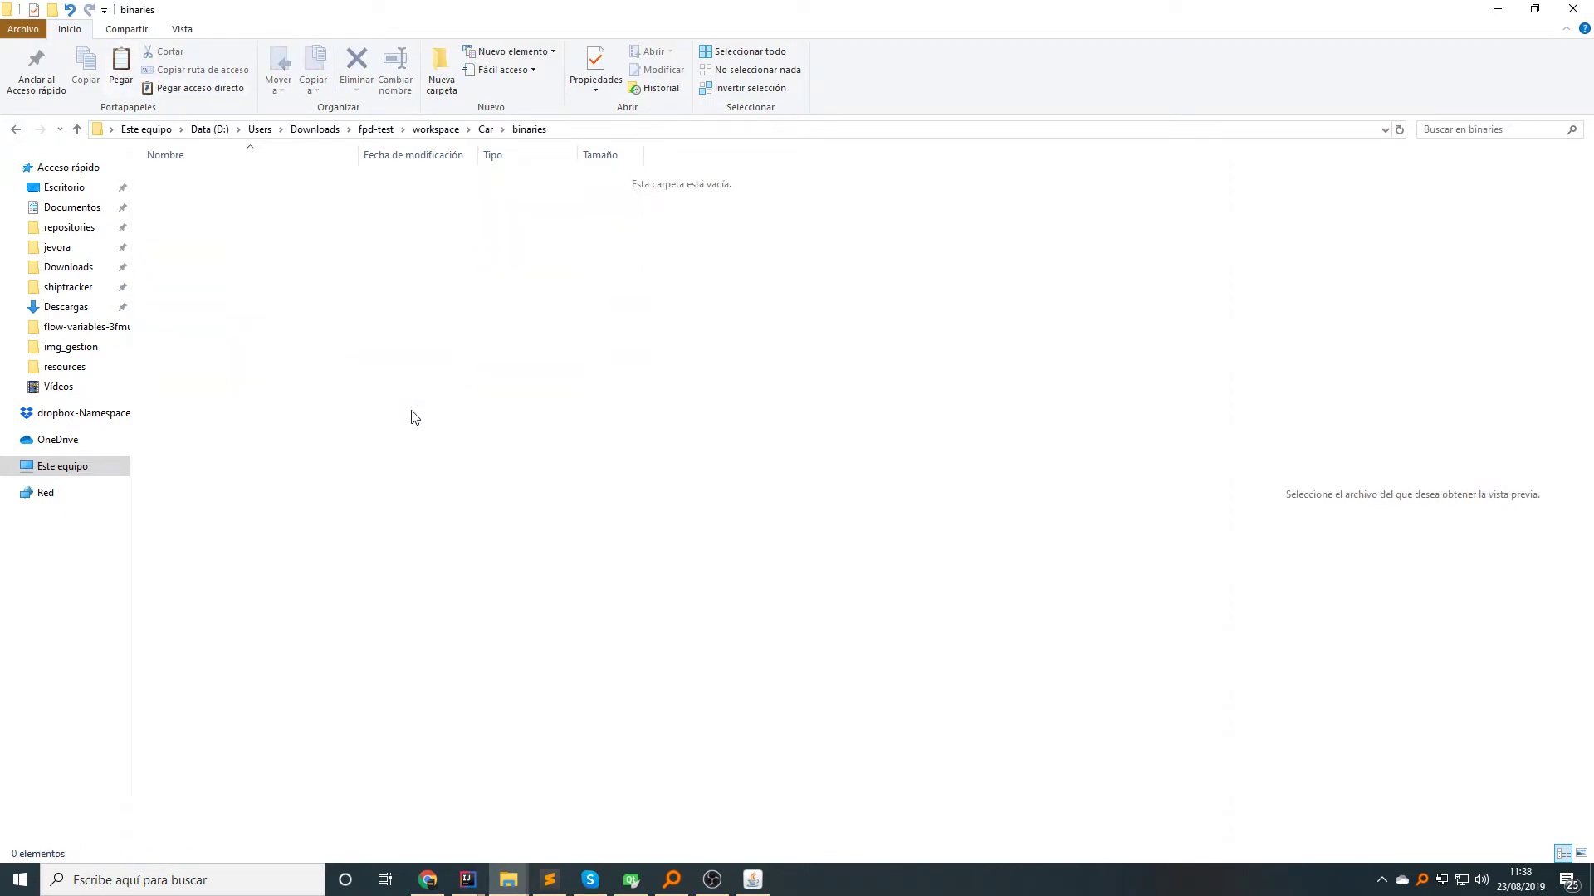
key(ctrl+shift+n)
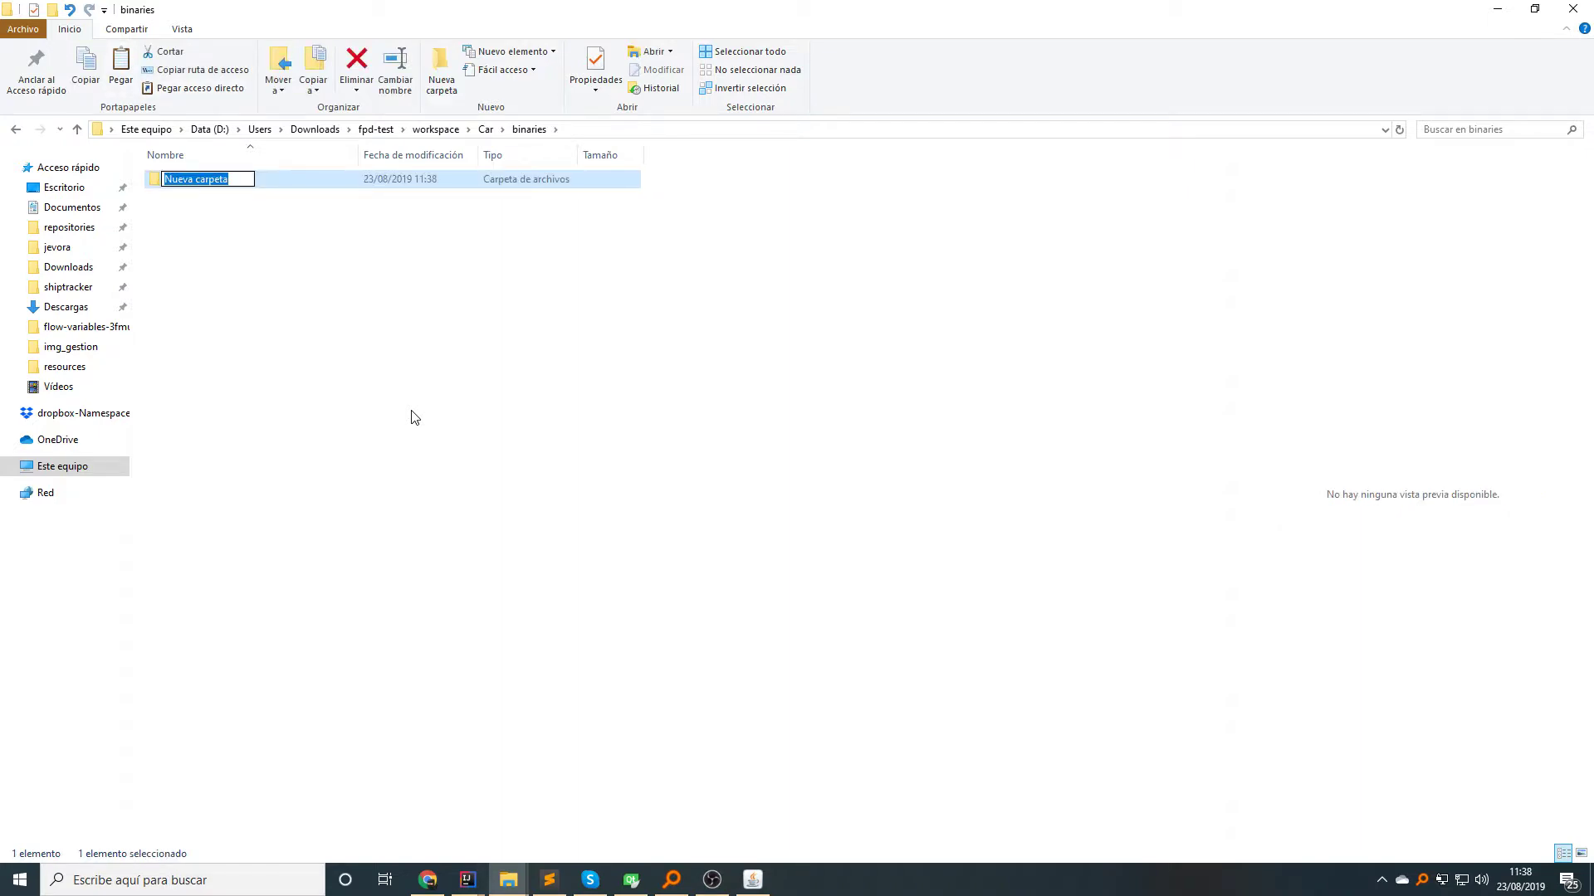
text(win64)
key(Return)
key(Return)
key(ctrl+v)
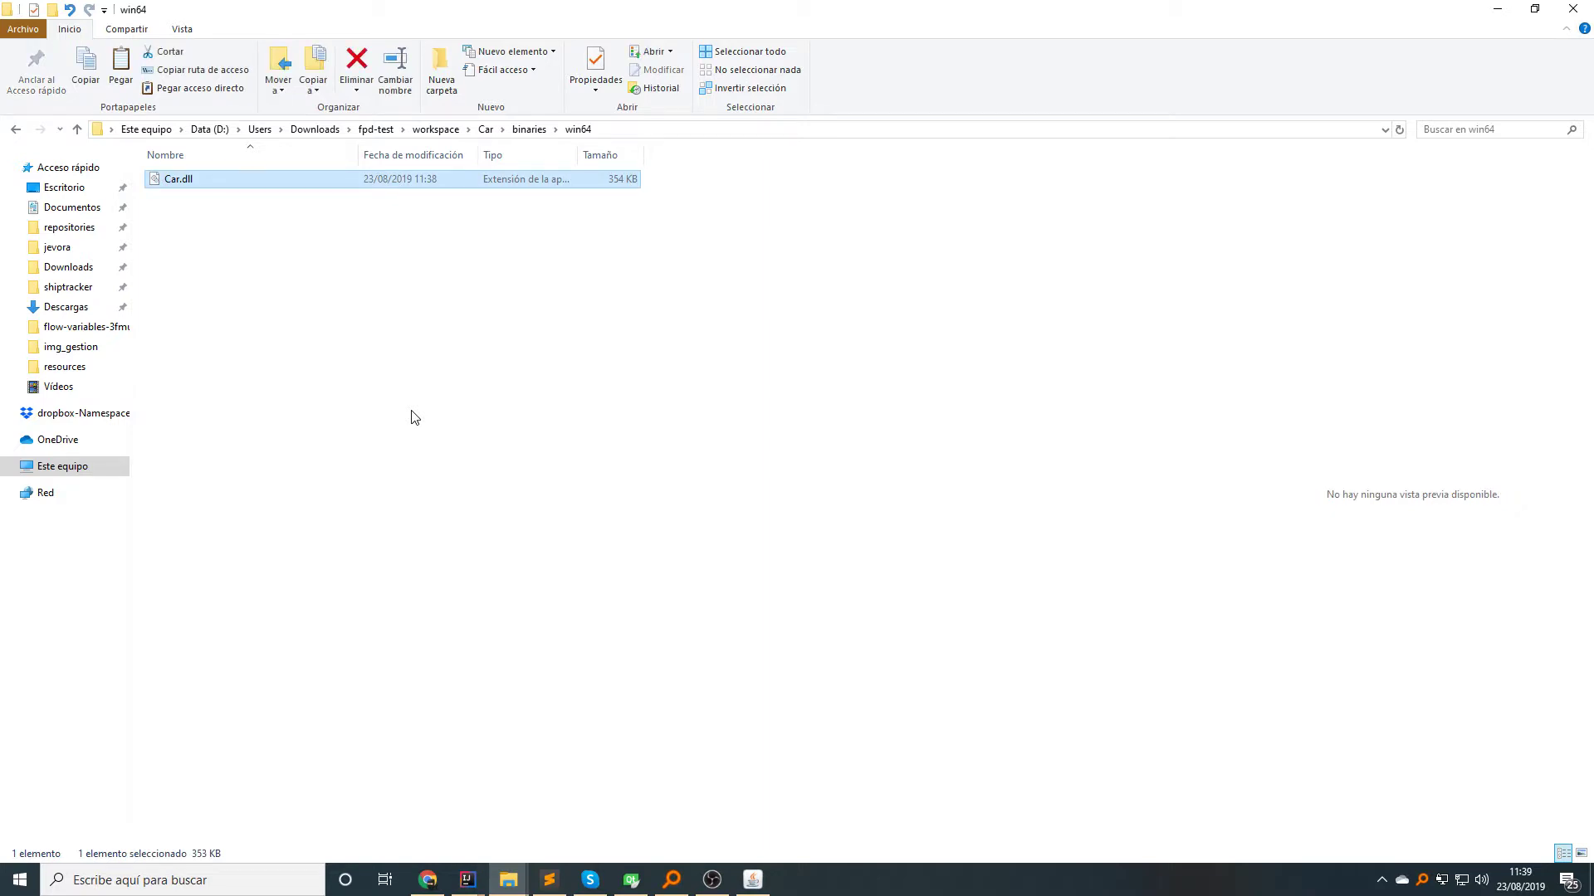
click(486, 130)
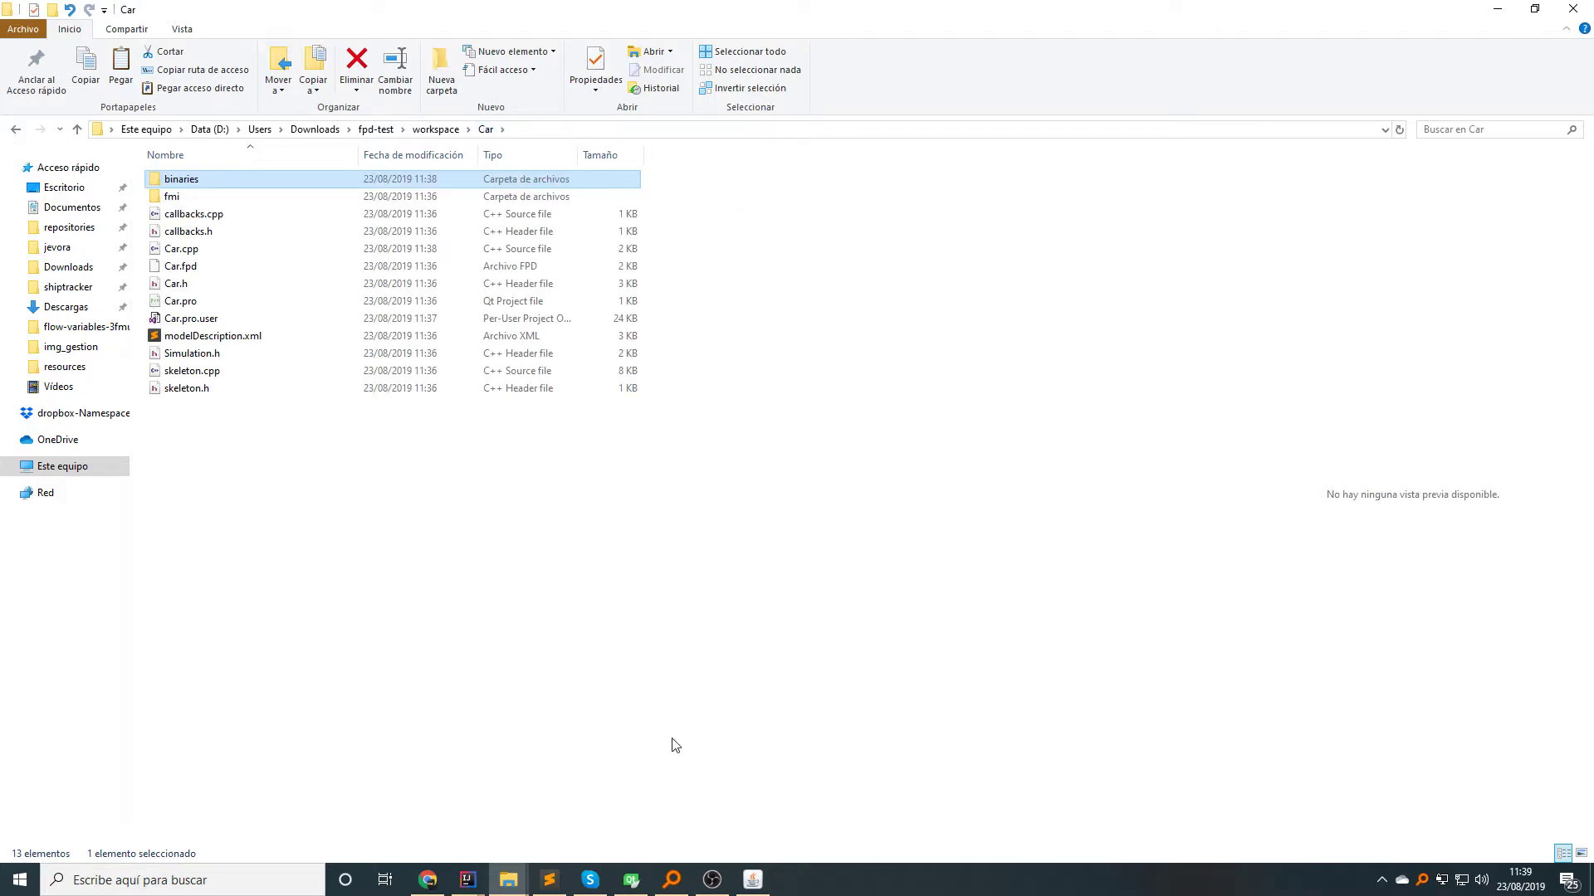
Step: Build the FMU via Tools > Build FMU and select the new 98 KB Car.fmu
click(752, 880)
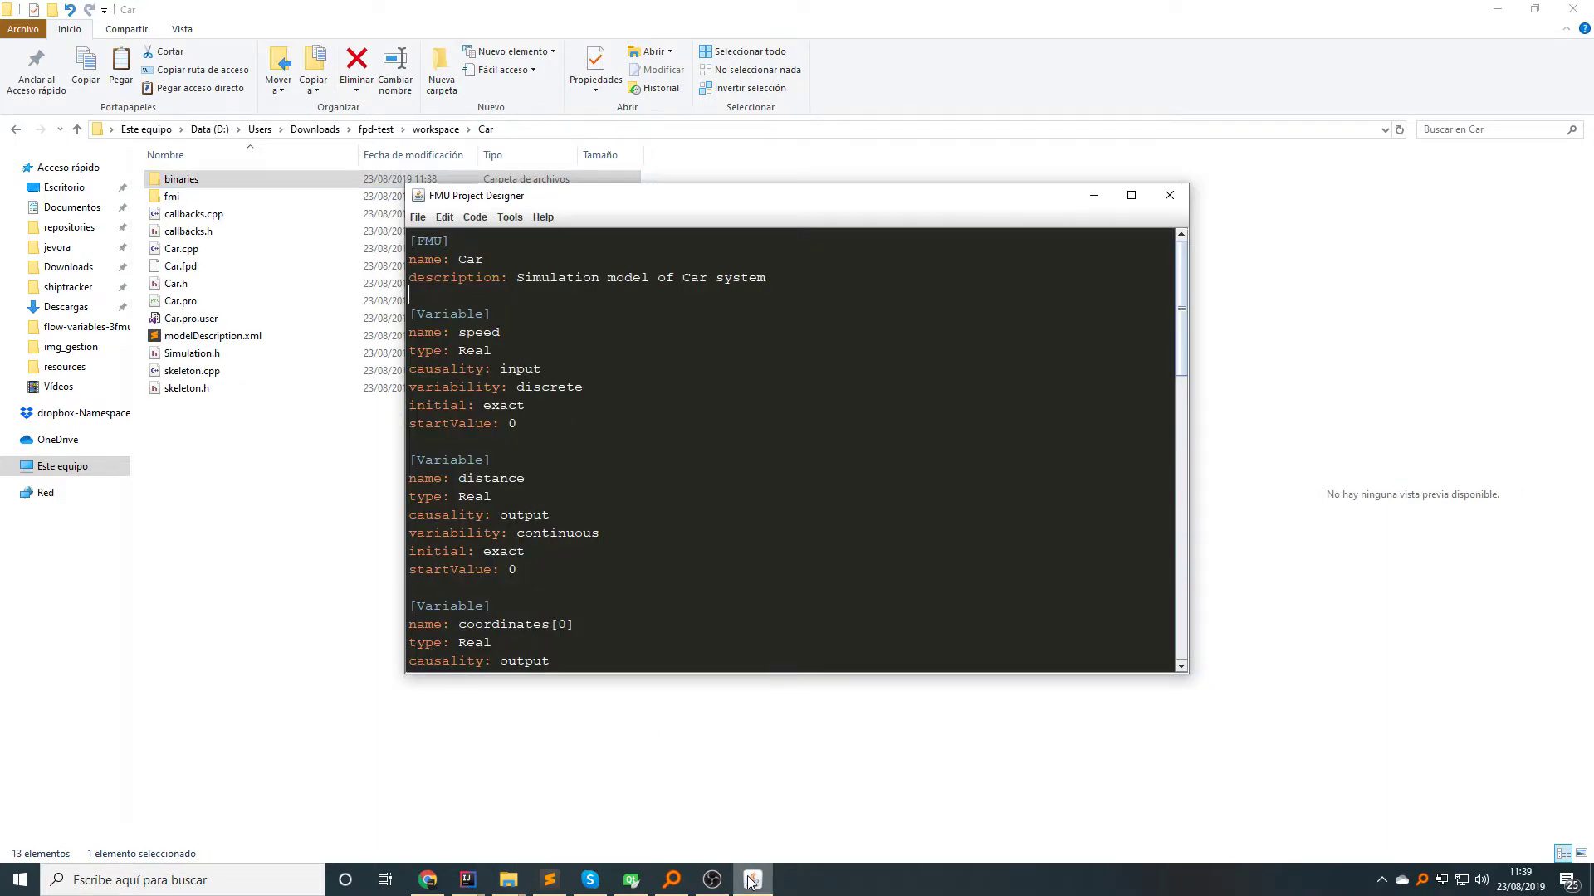
click(509, 218)
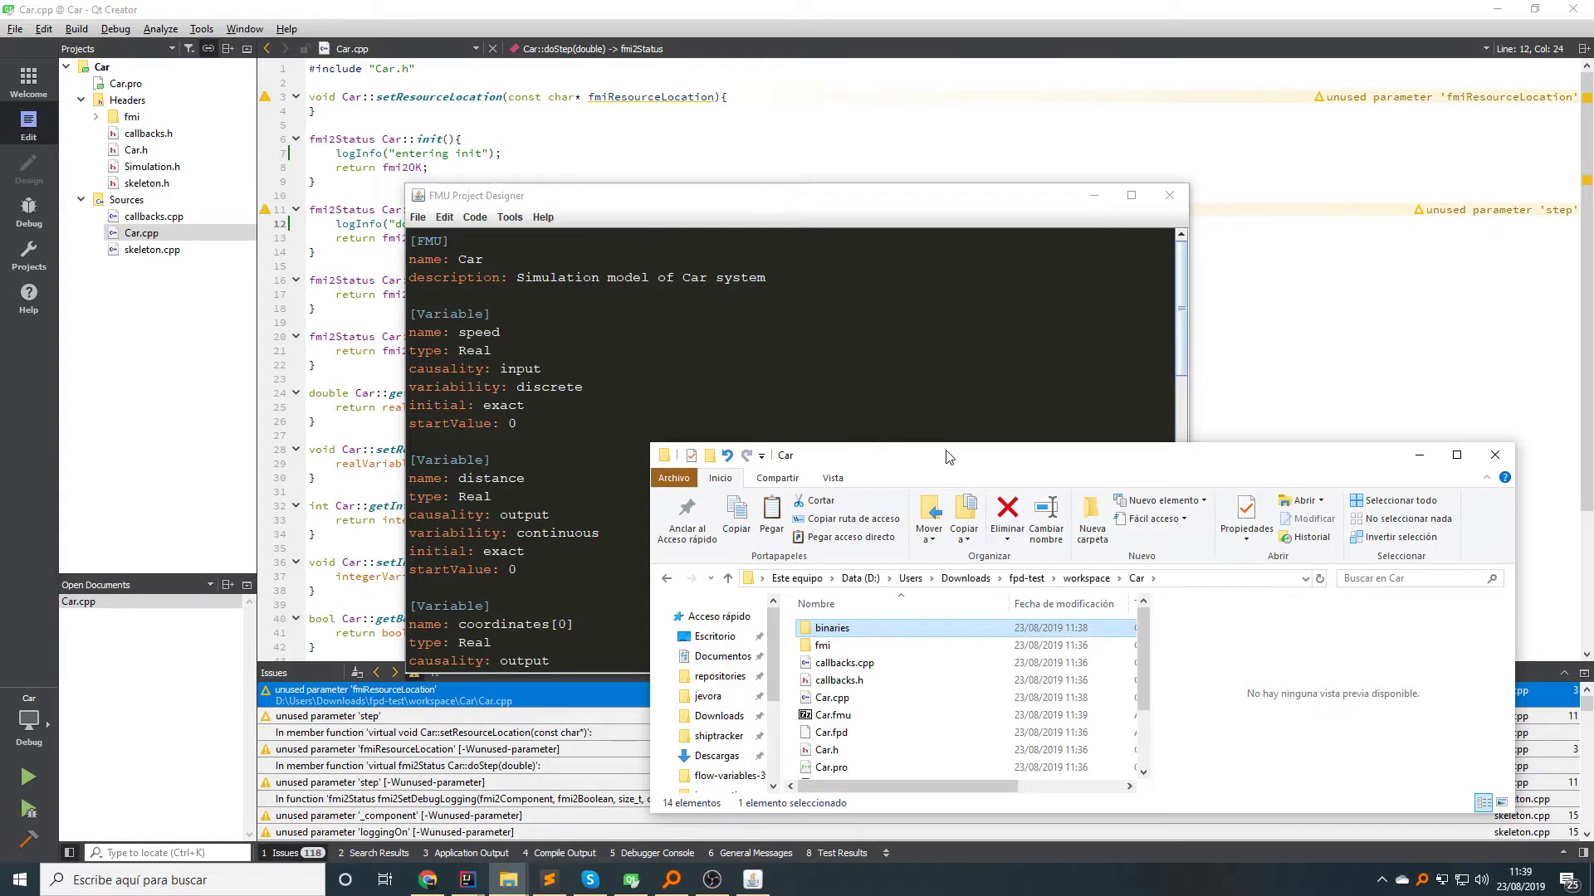
double_click(946, 456)
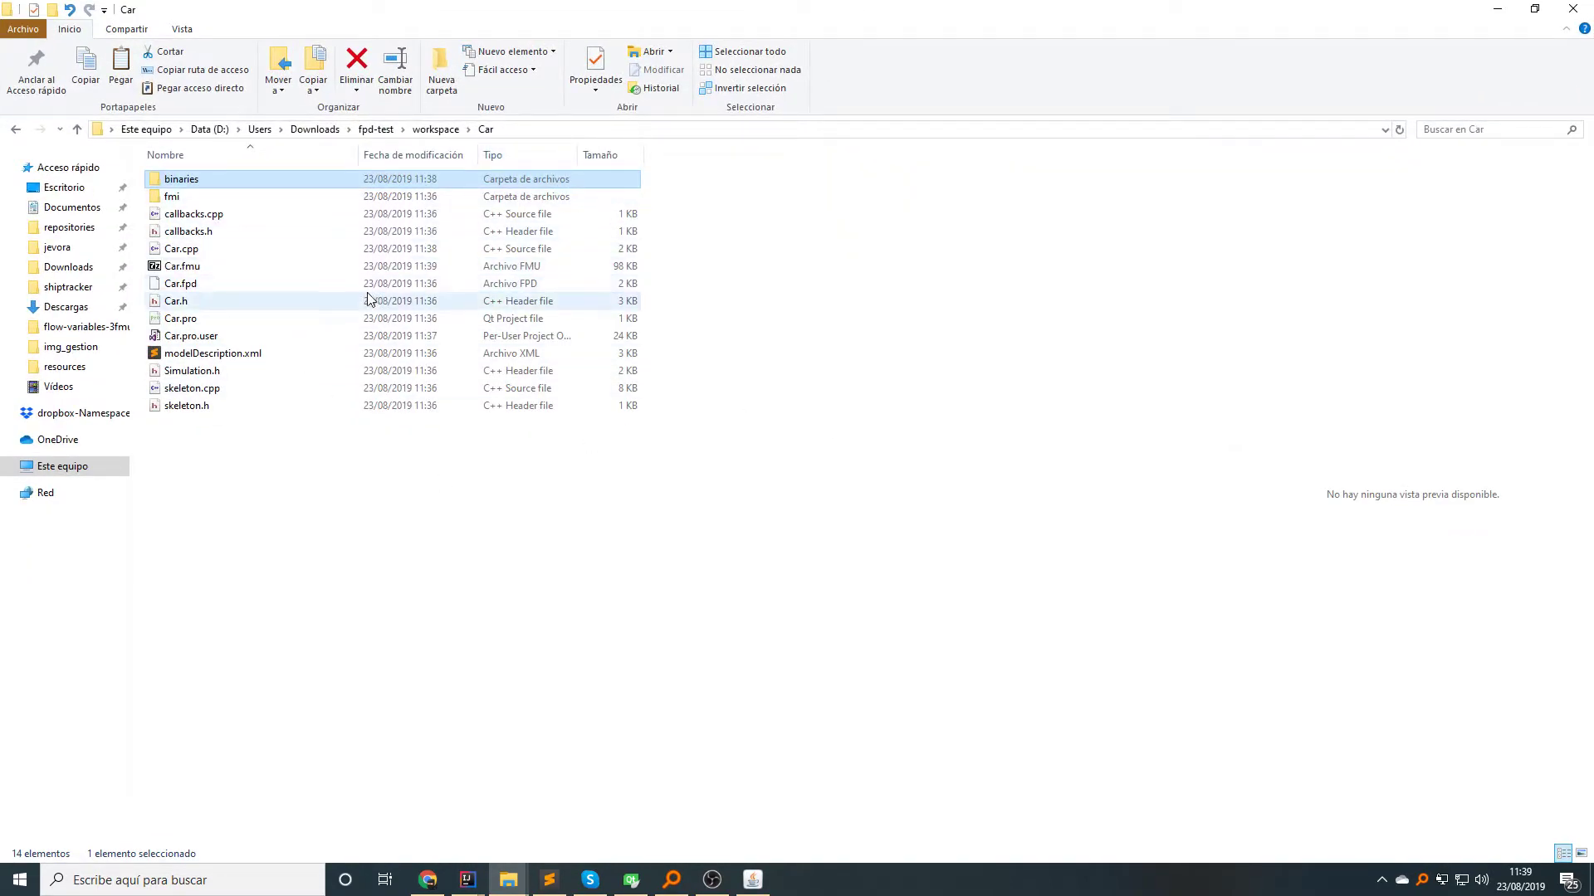
click(184, 266)
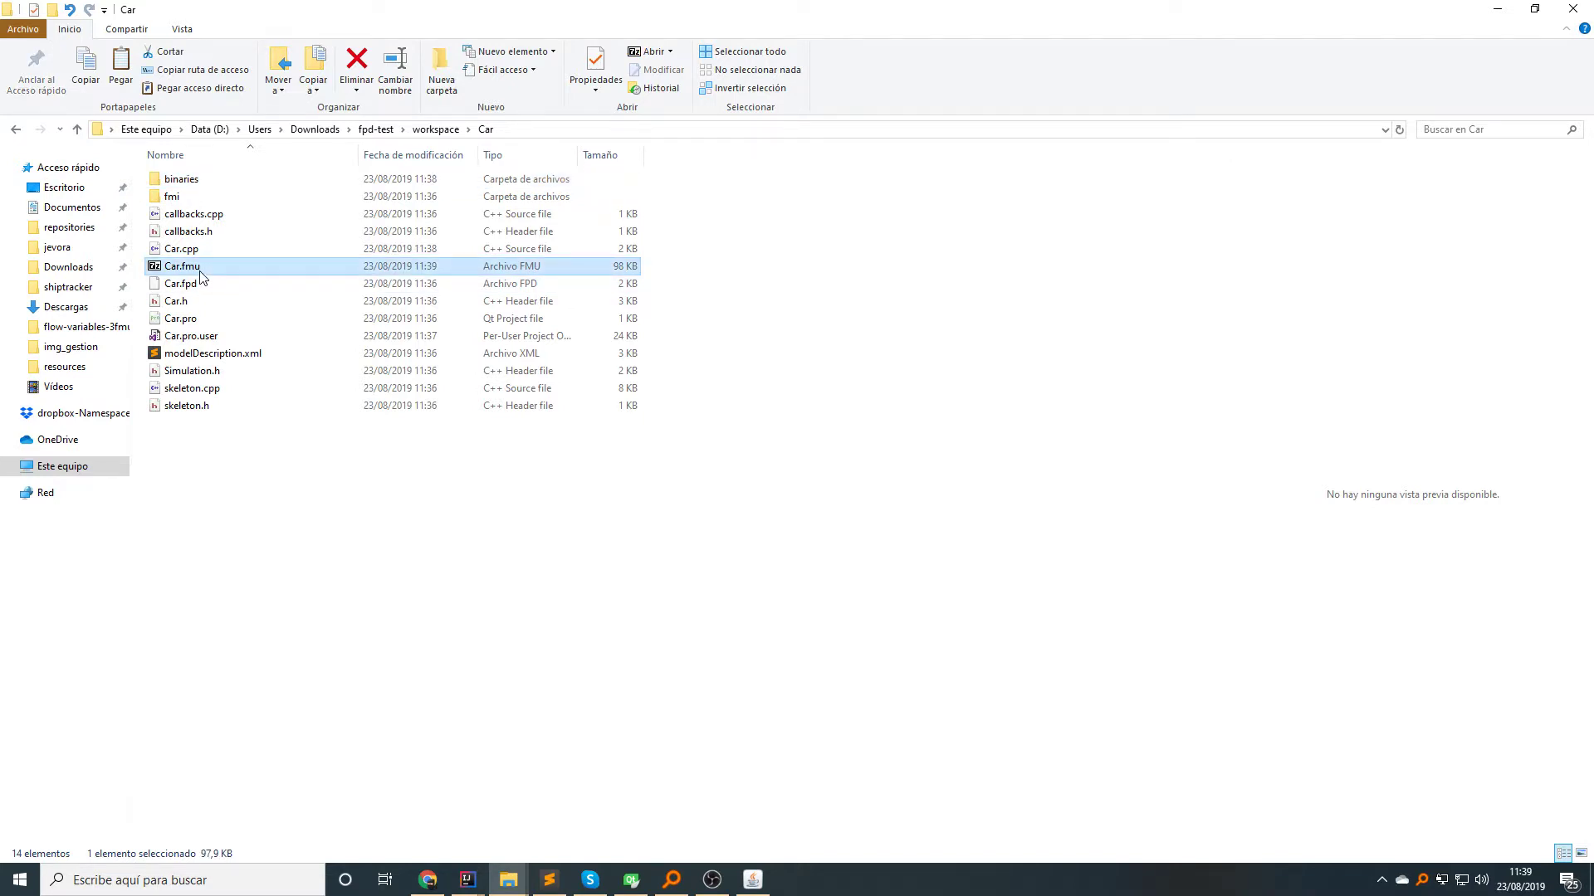
Step: Open Car.fmu in 7-Zip, review modelDescription.xml variables, then browse into binaries\win64
double_click(184, 266)
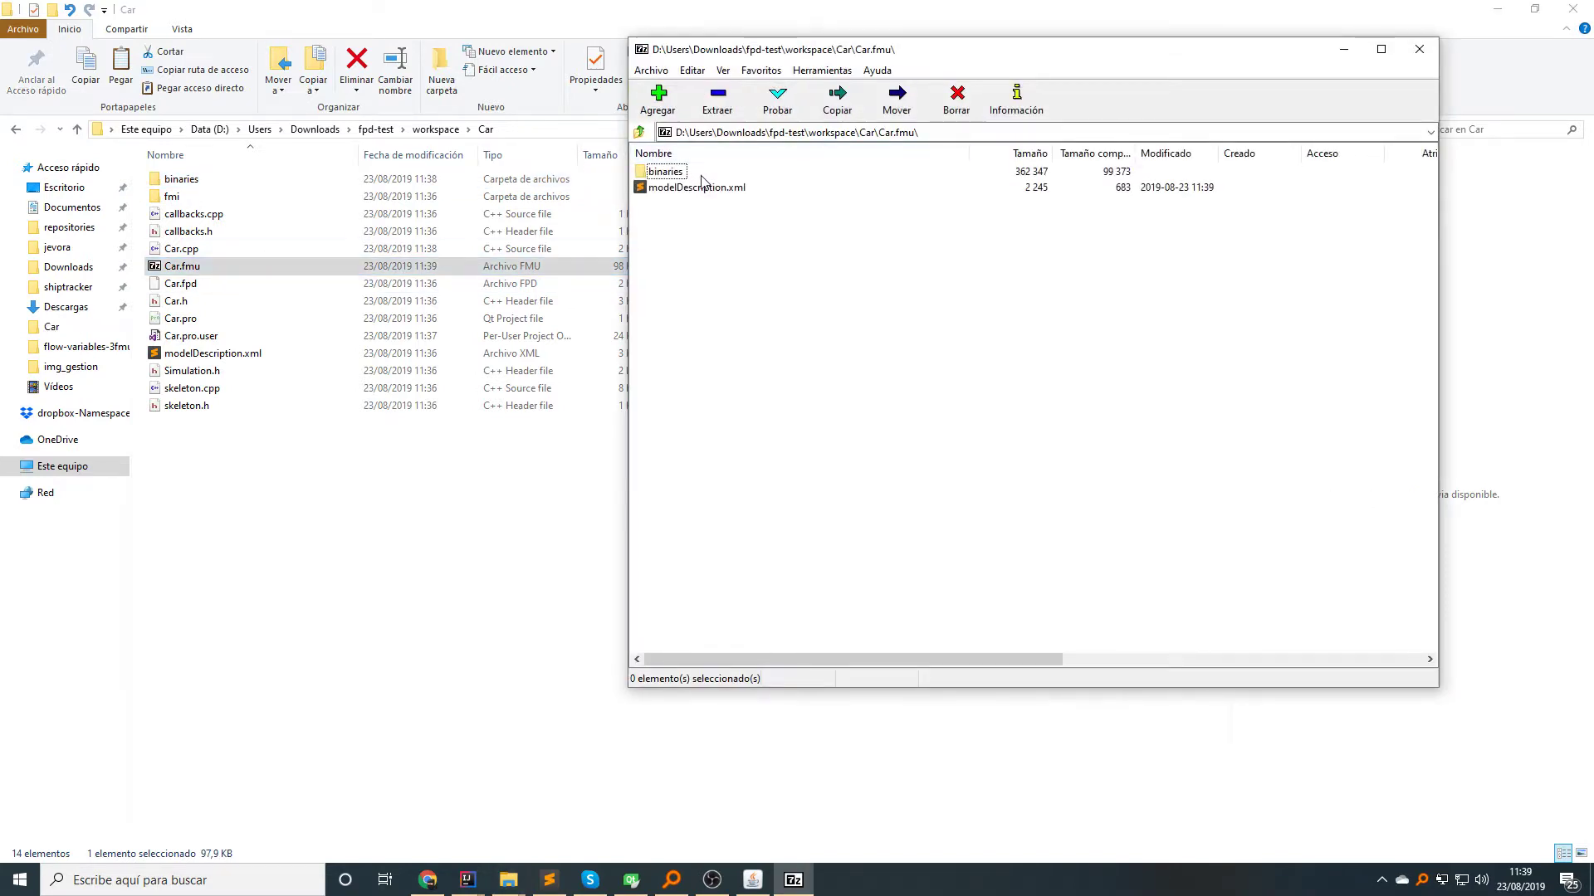
double_click(692, 188)
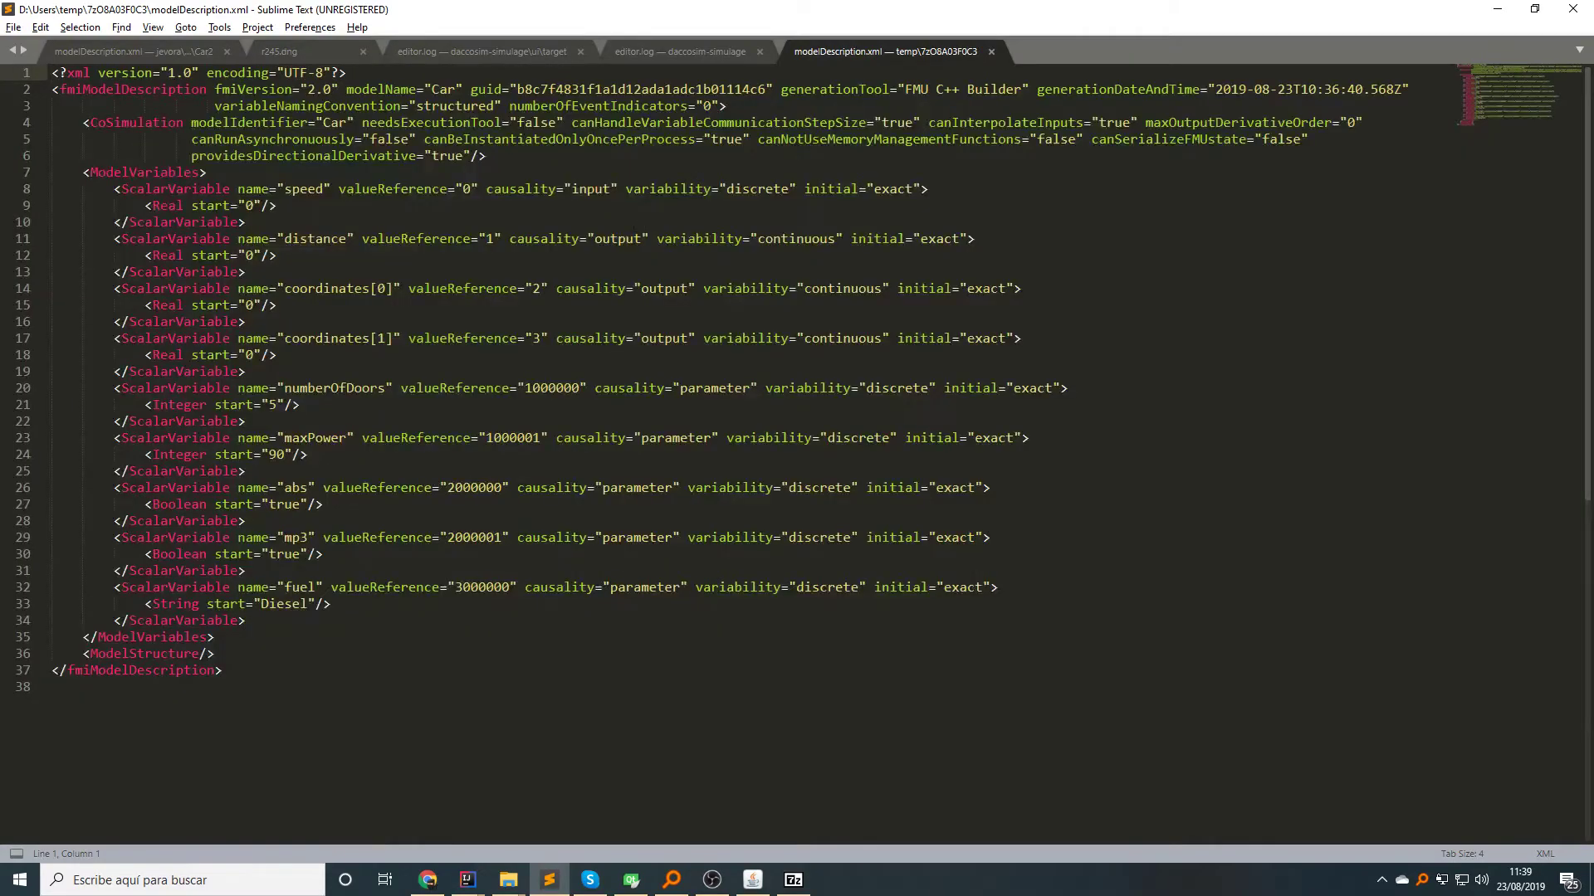
drag(52, 188, 635, 639)
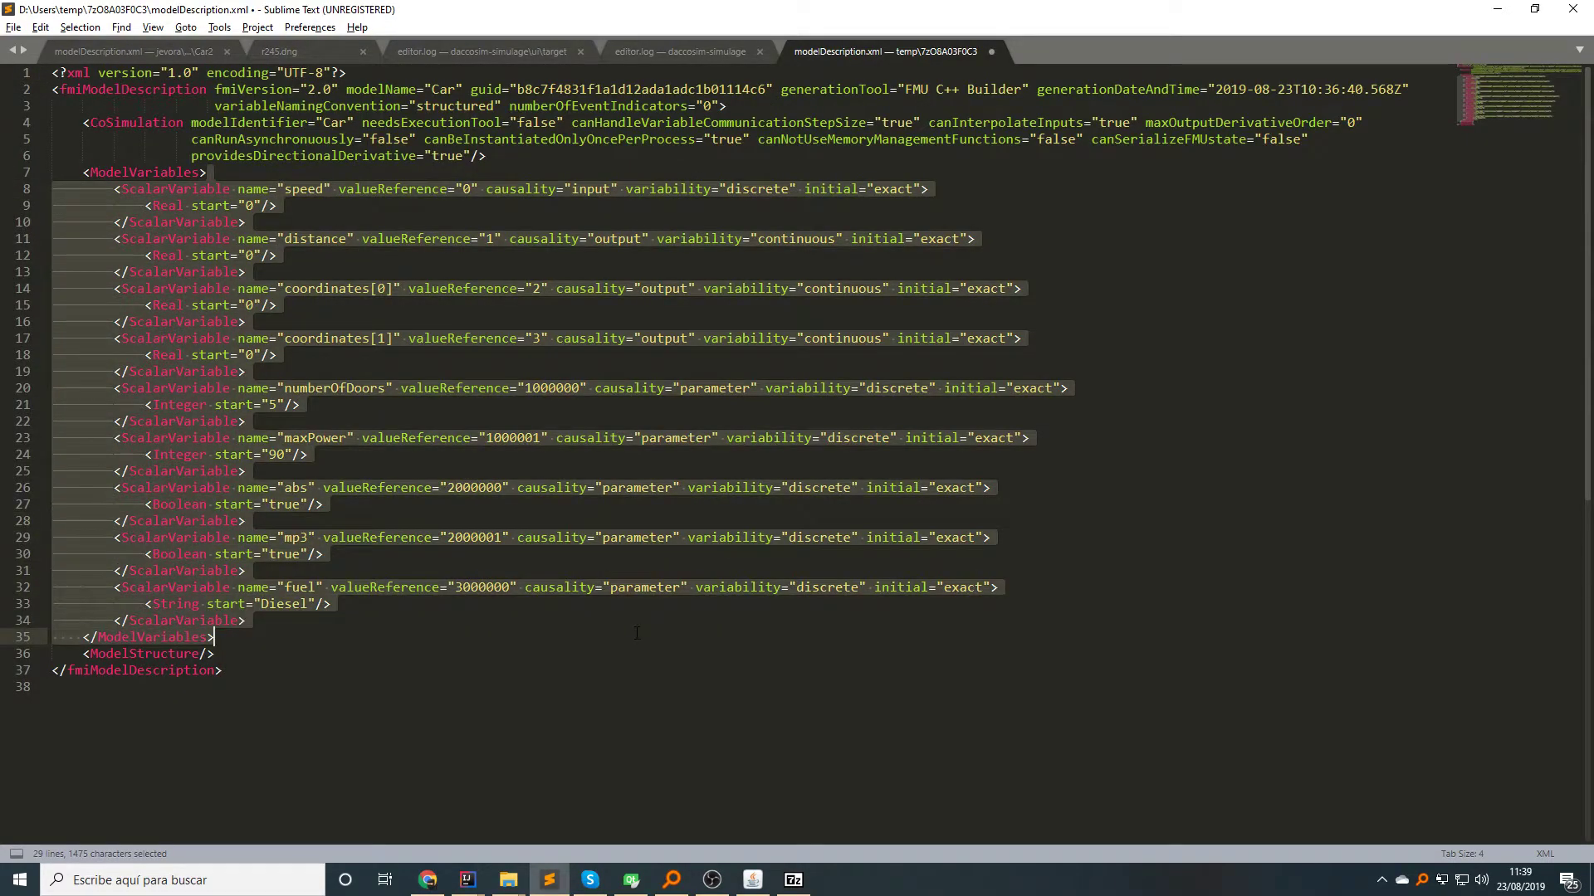
key(alt+Tab)
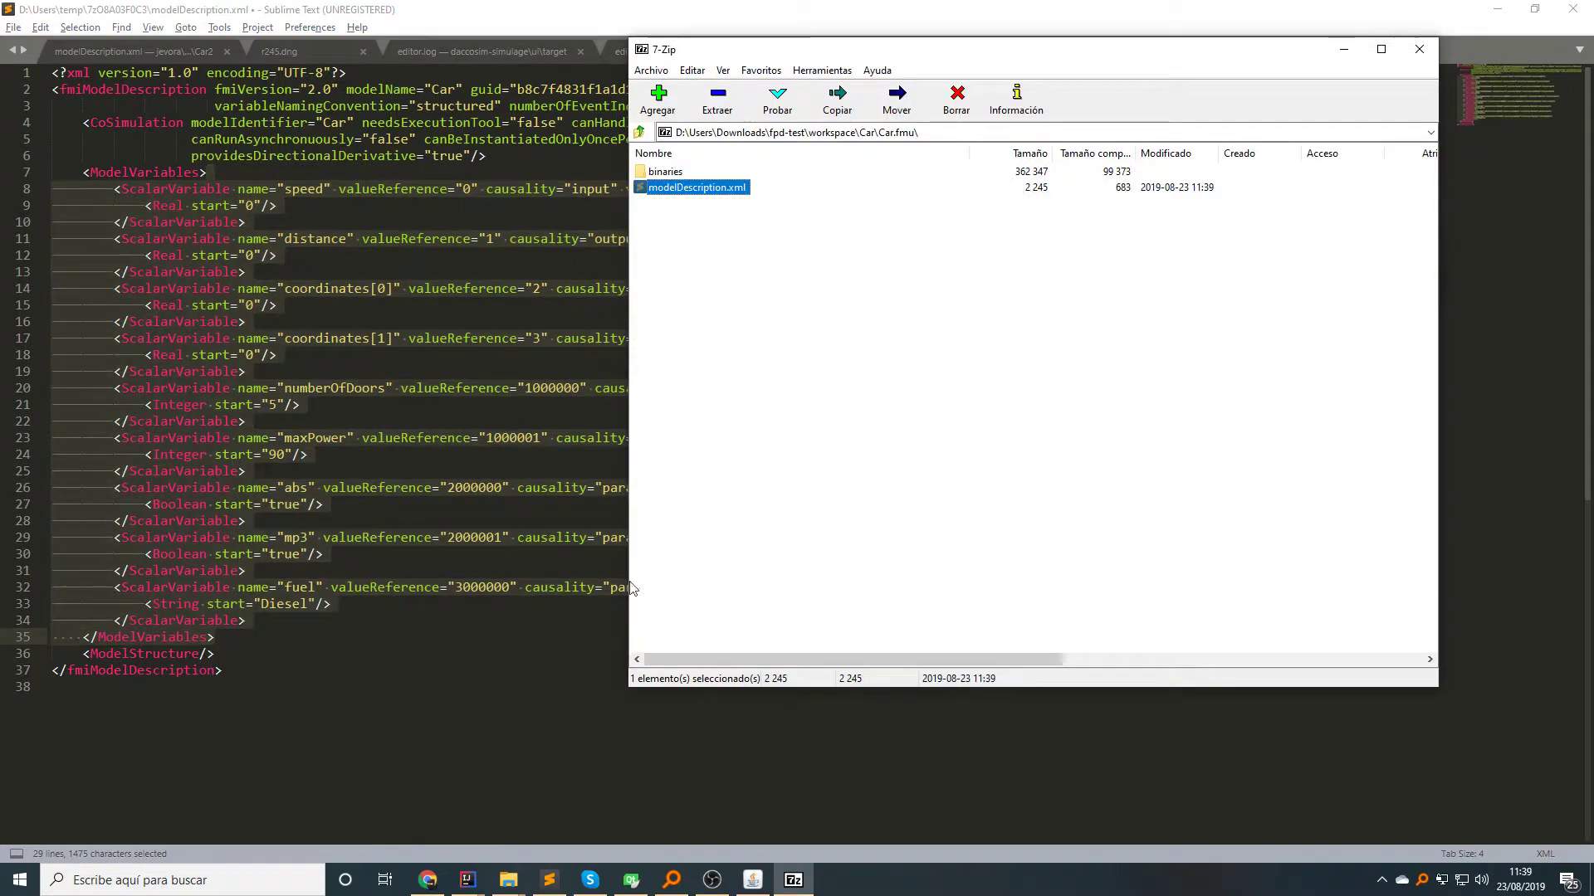
double_click(665, 172)
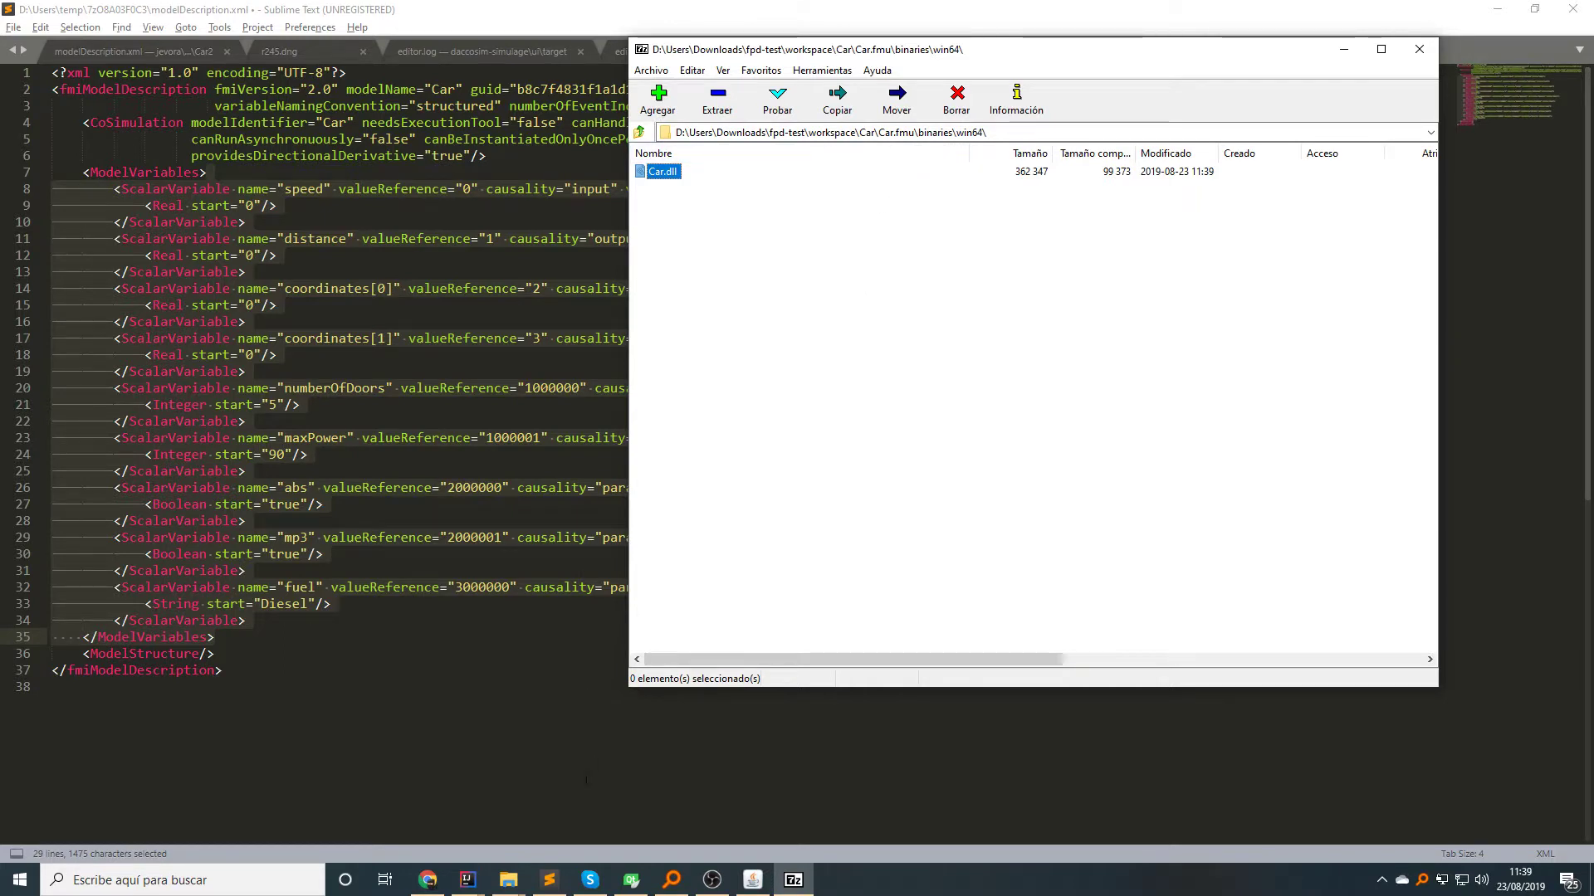
mouse_move(467, 879)
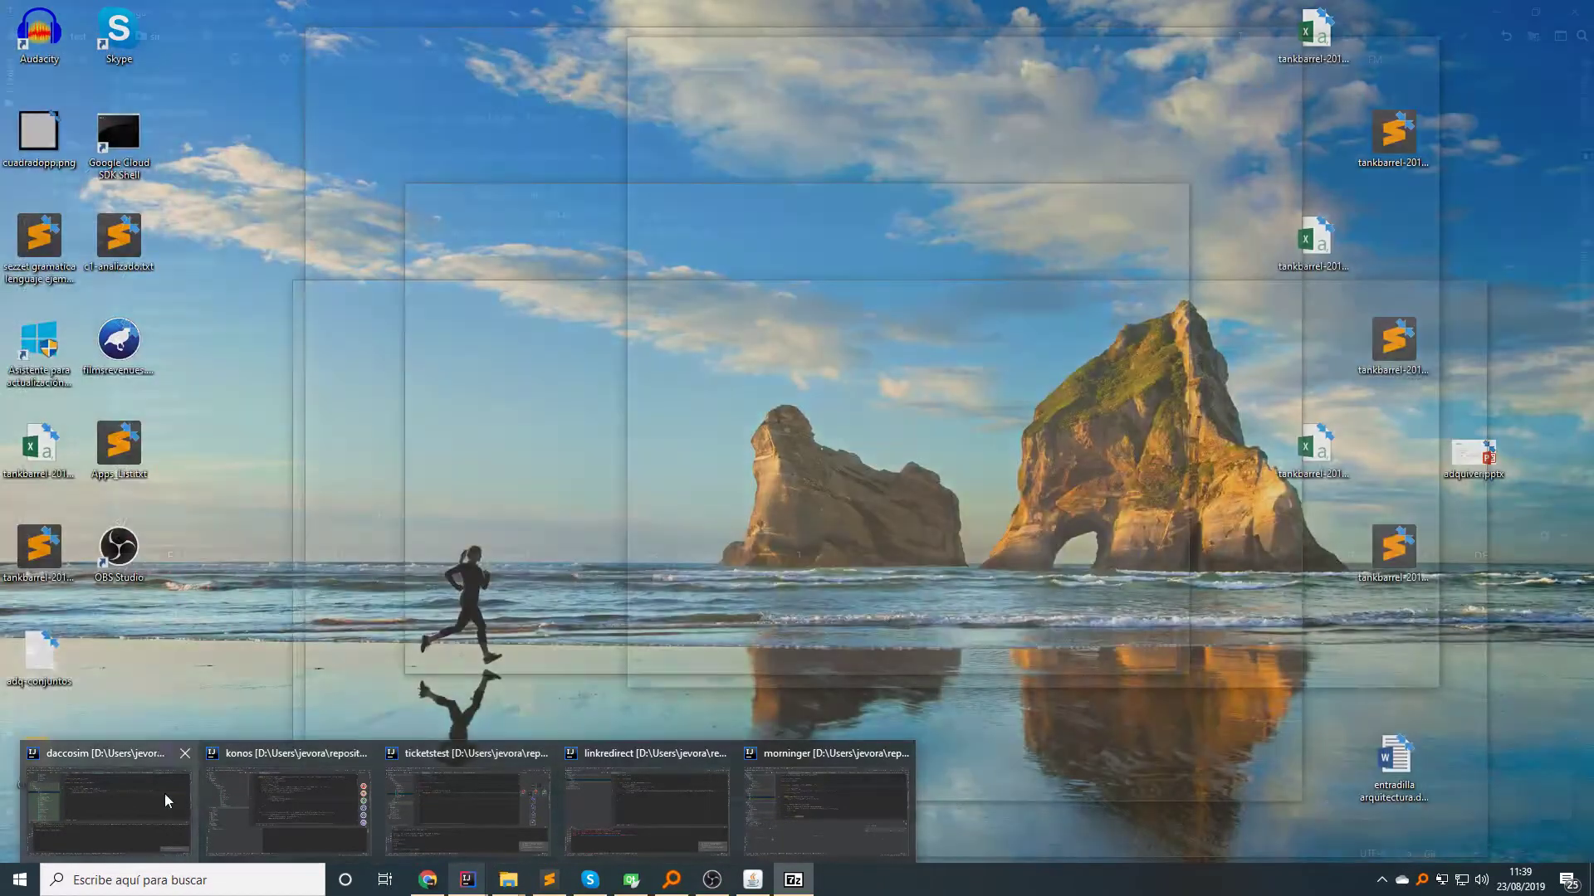
Step: Review the TestCarFmu code and run it, printing "entering init" with exit code 0
click(110, 803)
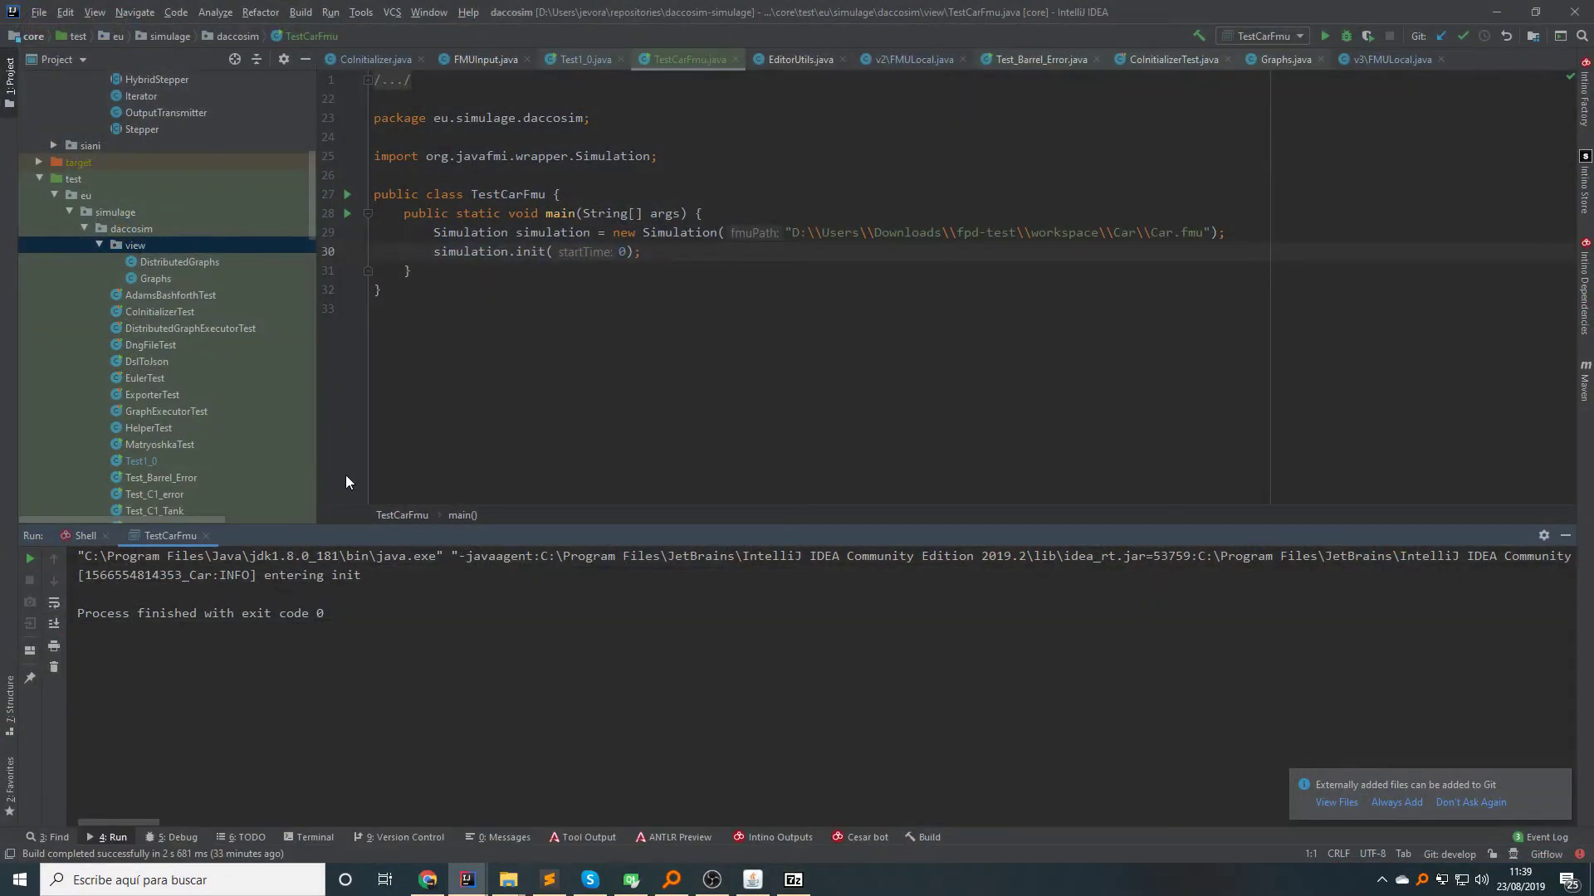
drag(789, 231, 1206, 233)
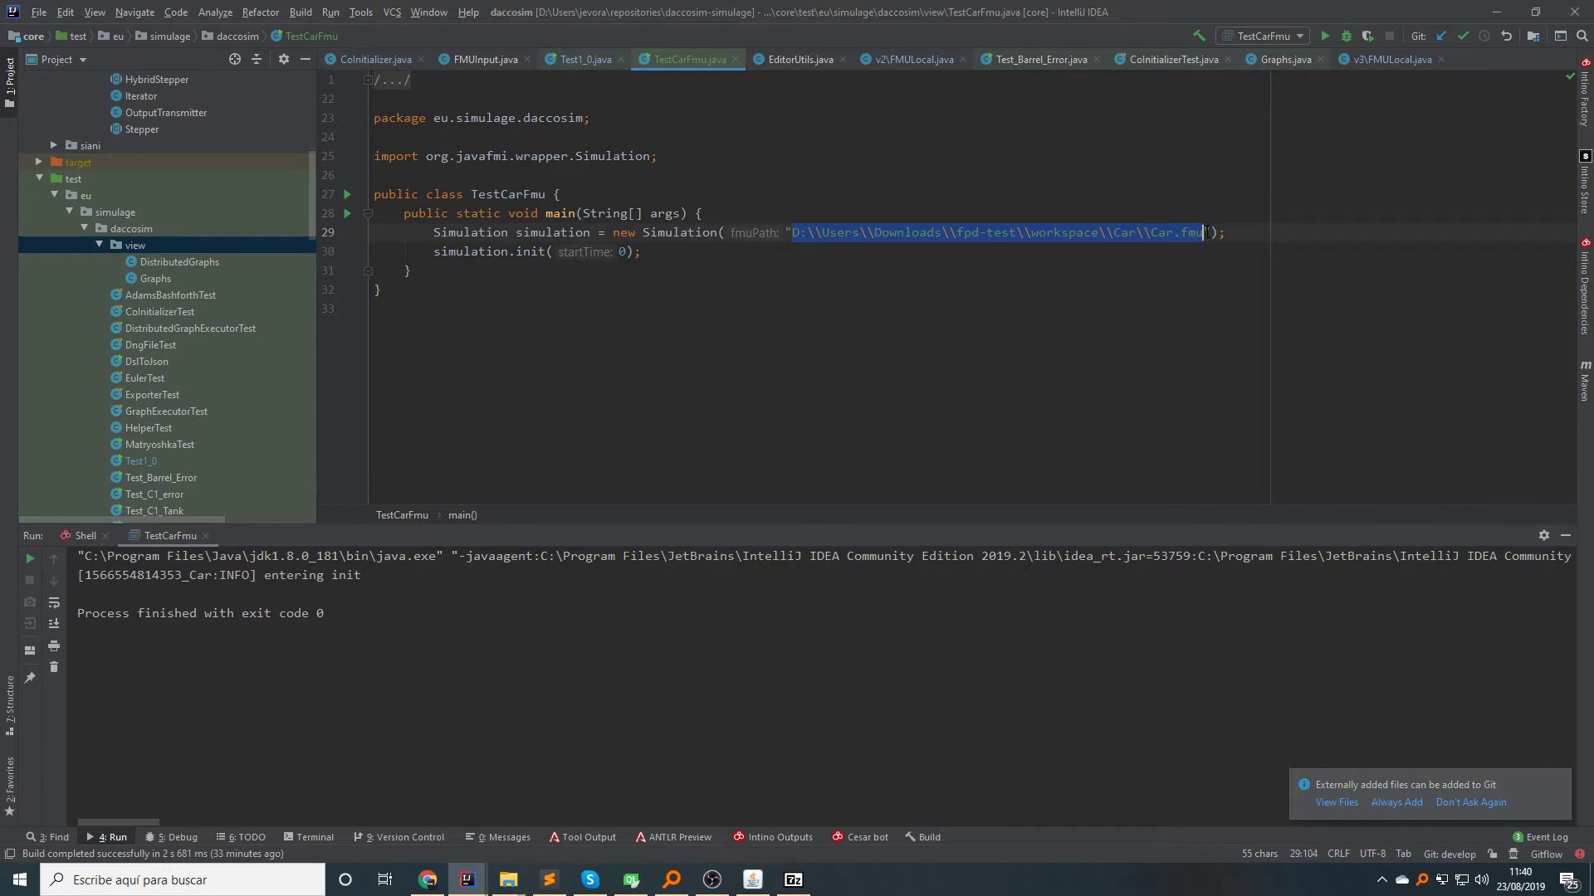
click(791, 253)
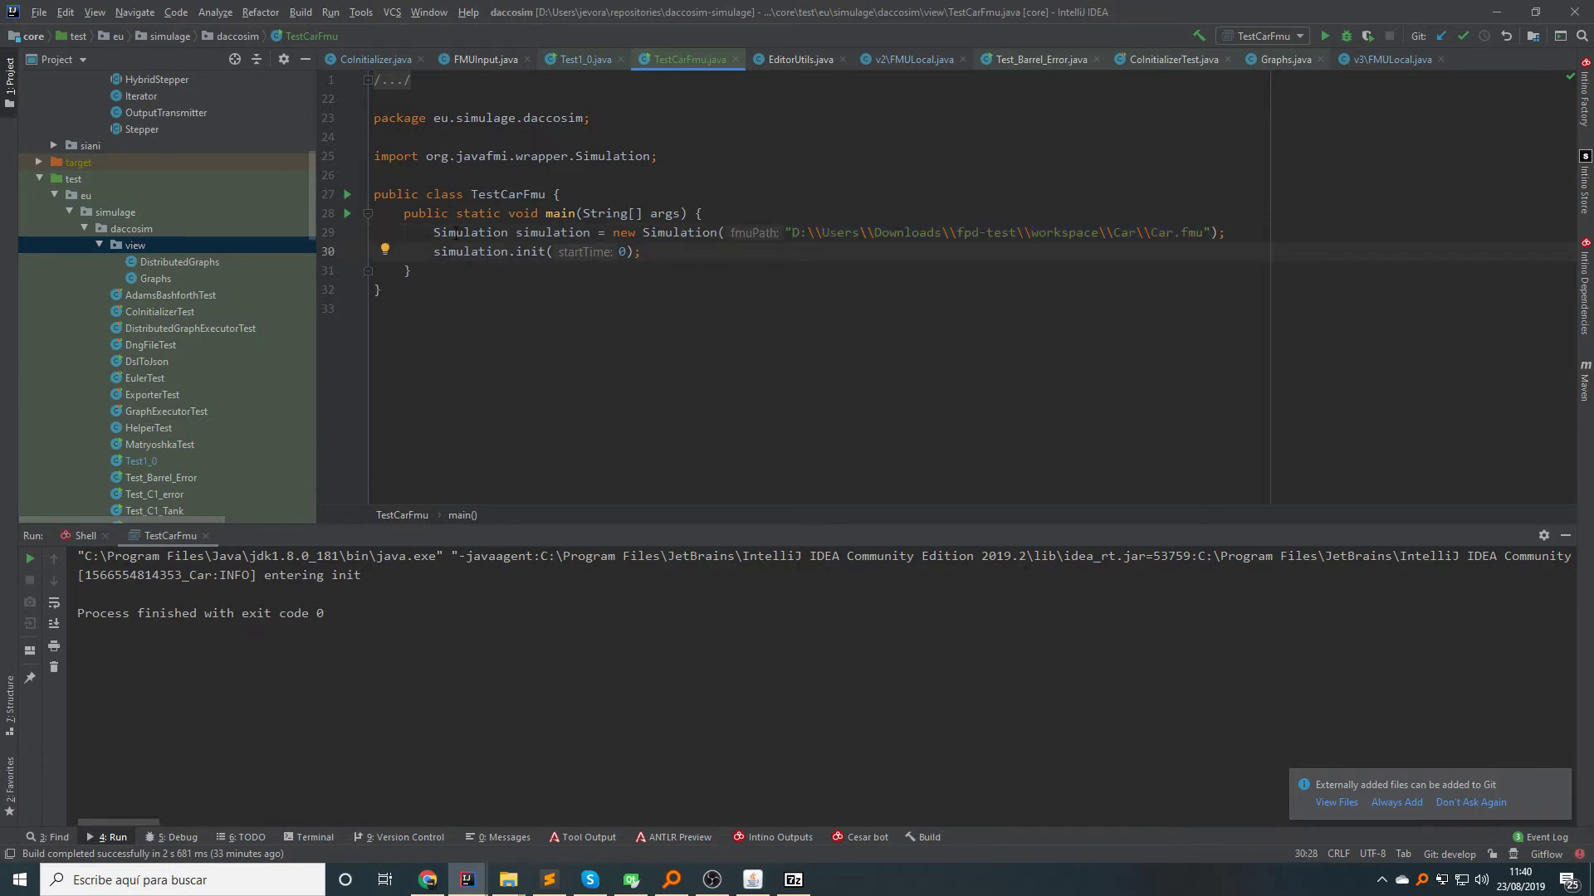
click(698, 231)
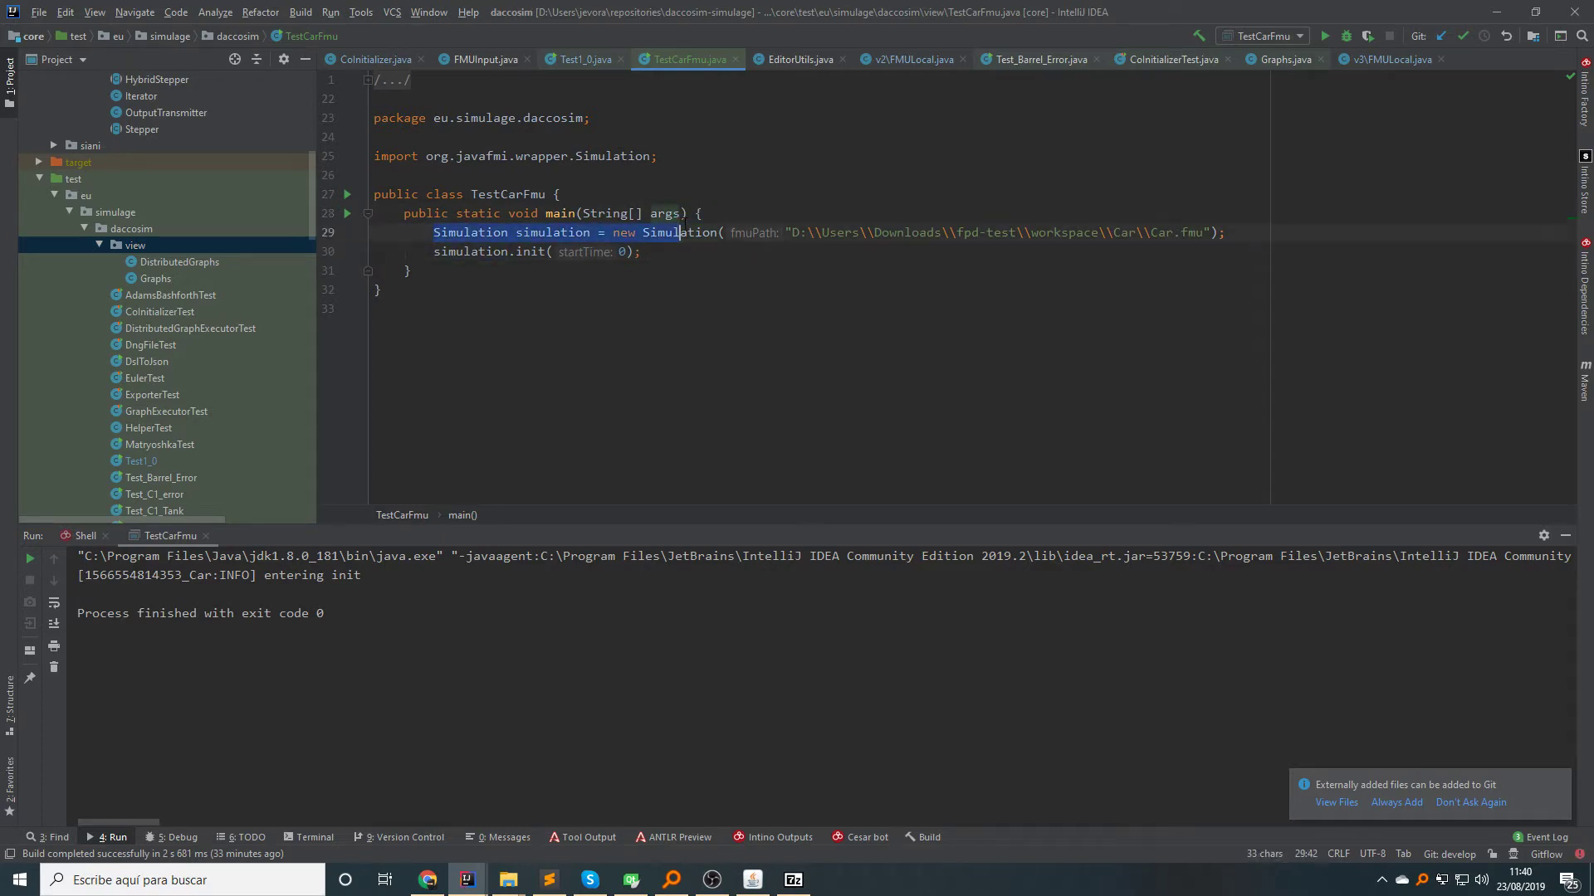
click(520, 156)
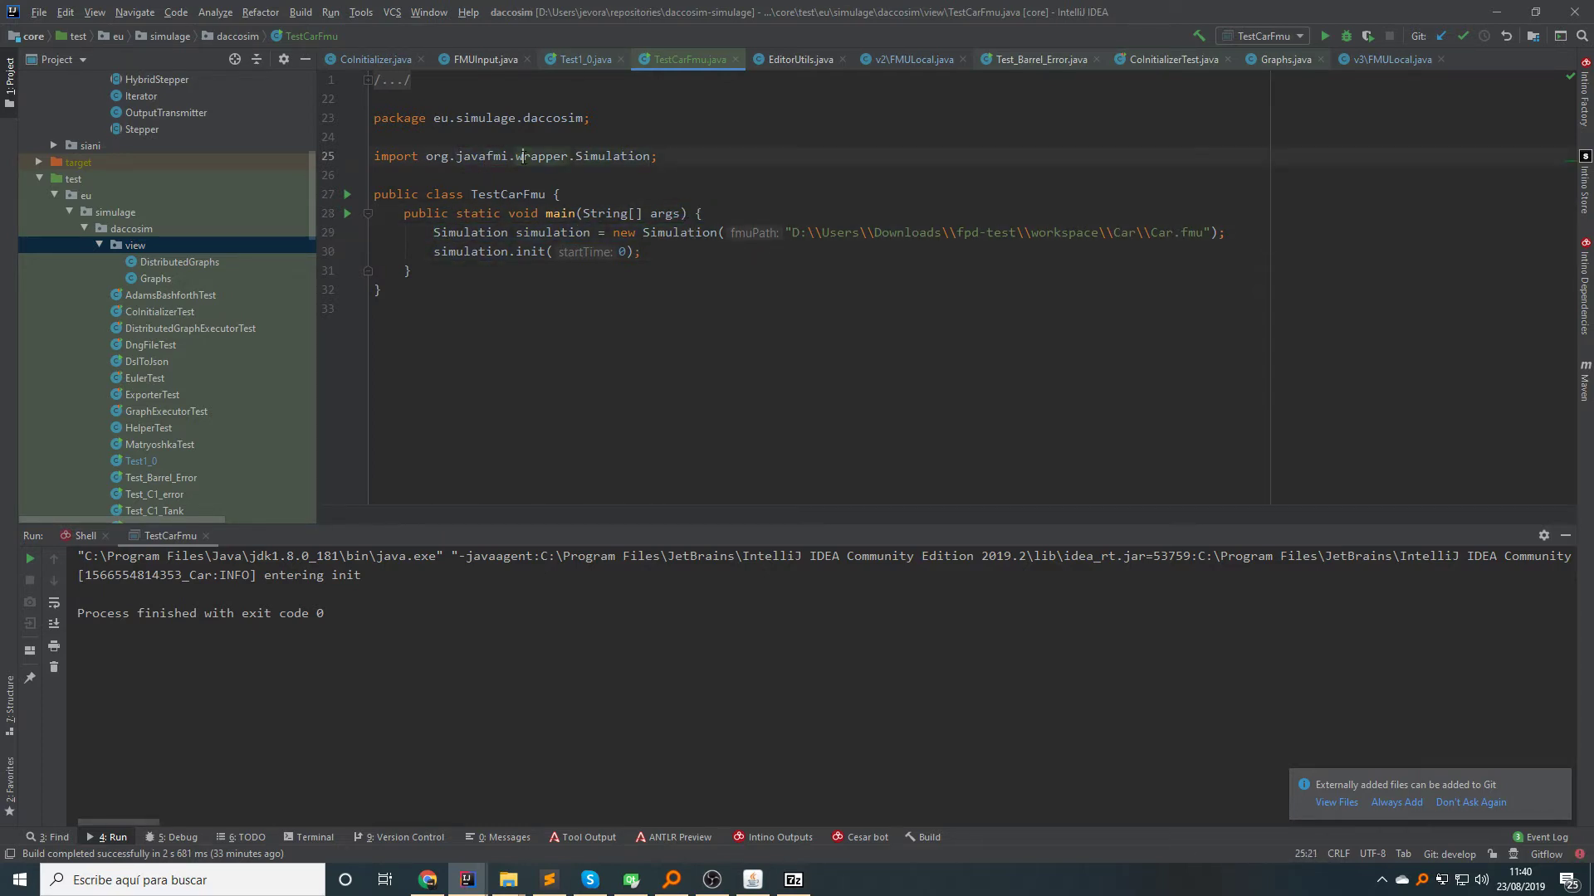
click(348, 215)
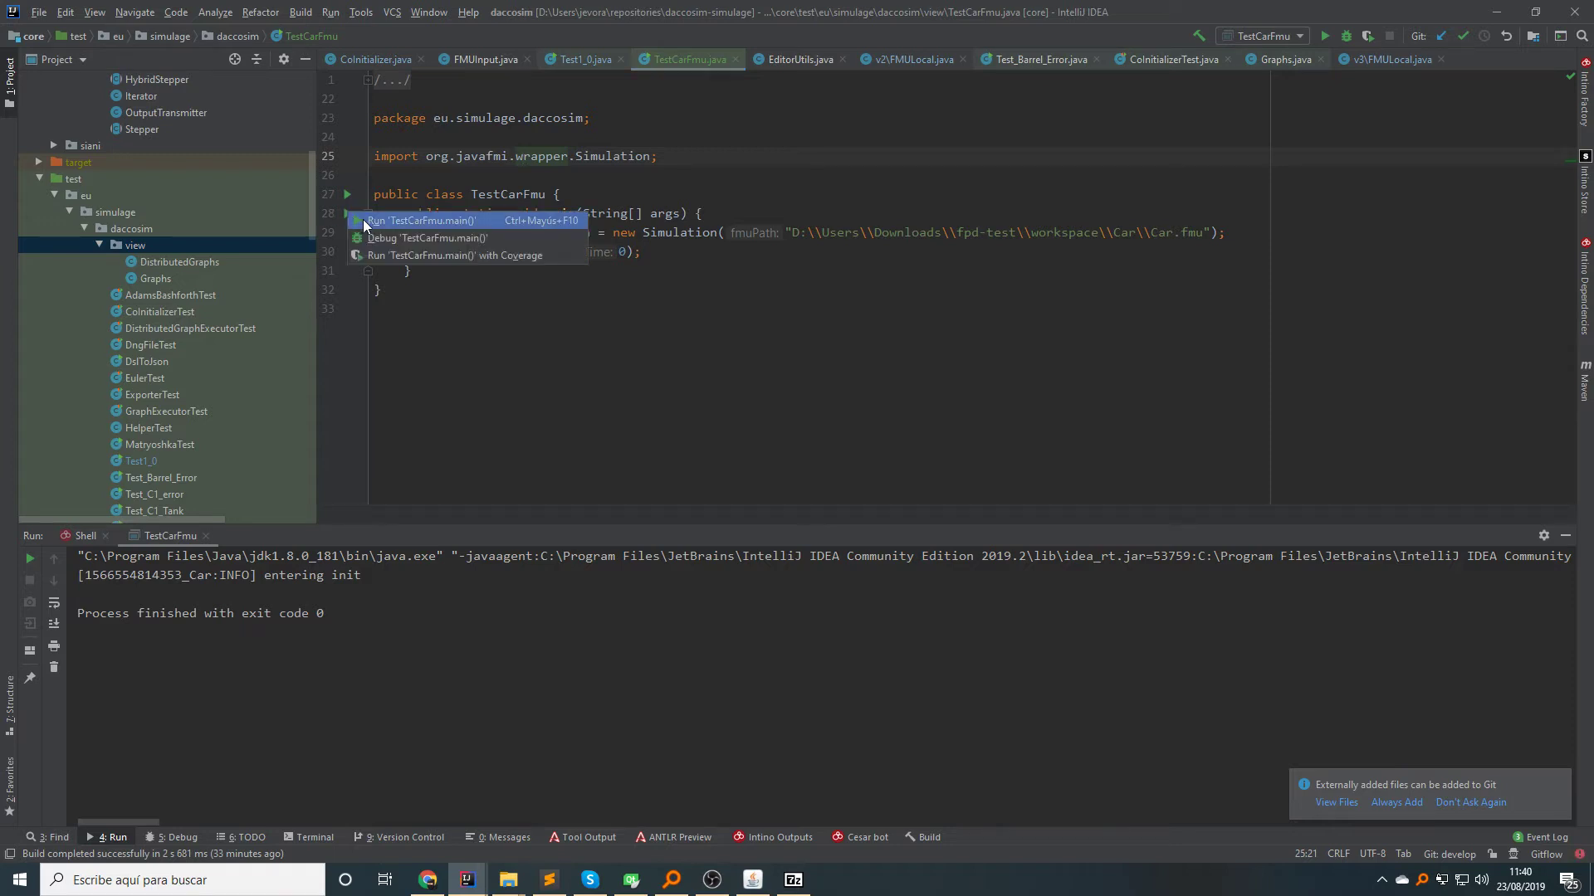
click(423, 219)
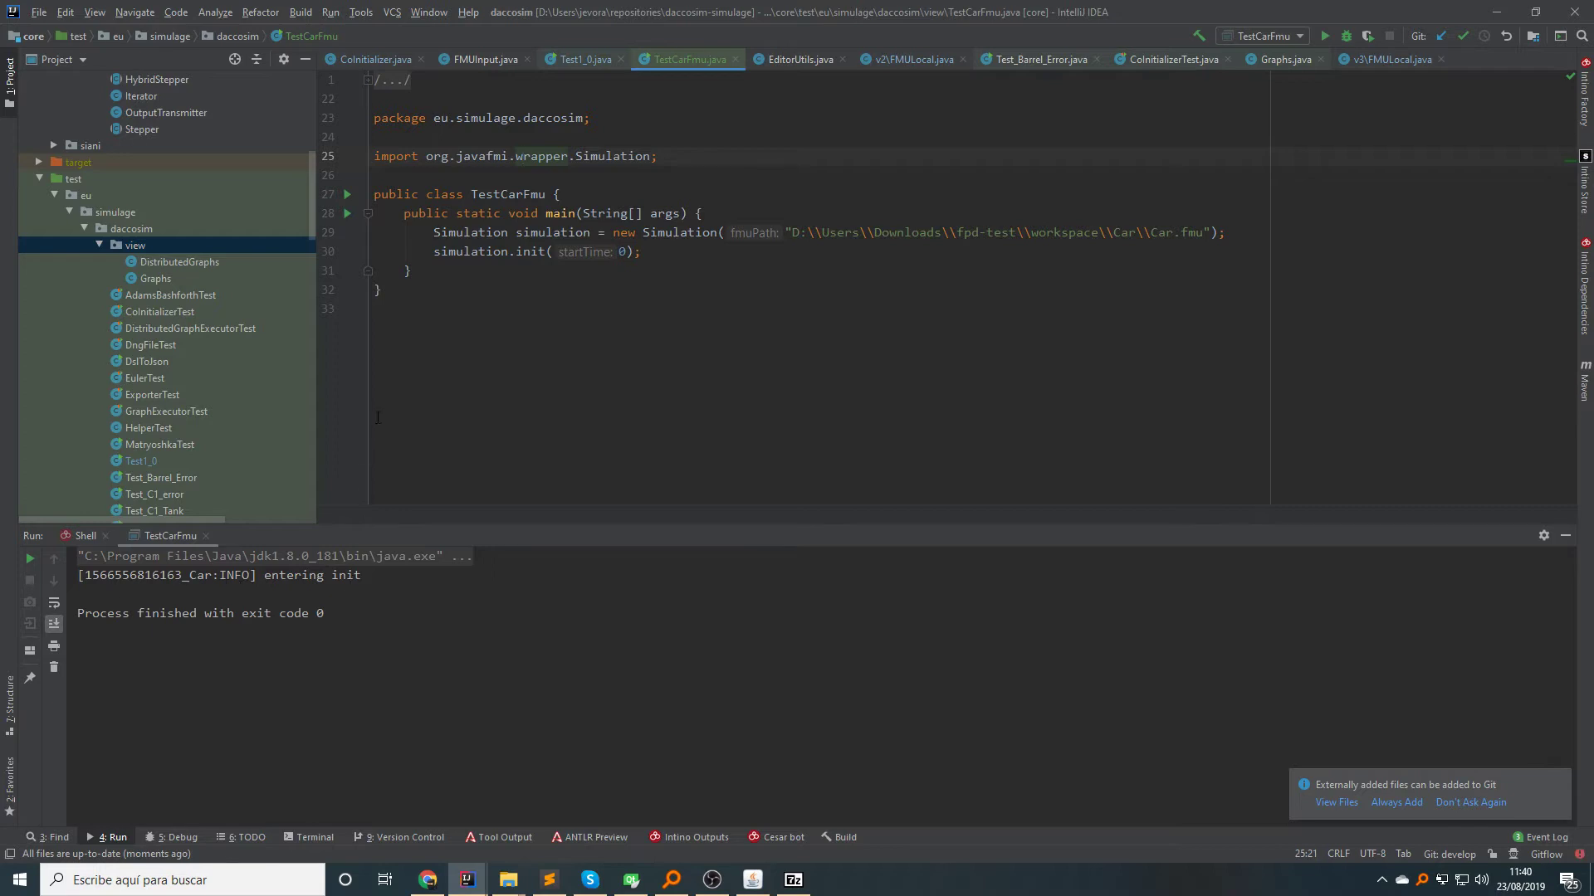
Step: Add simulation.doStep(0); after the init call and rerun the test
click(686, 233)
click(747, 252)
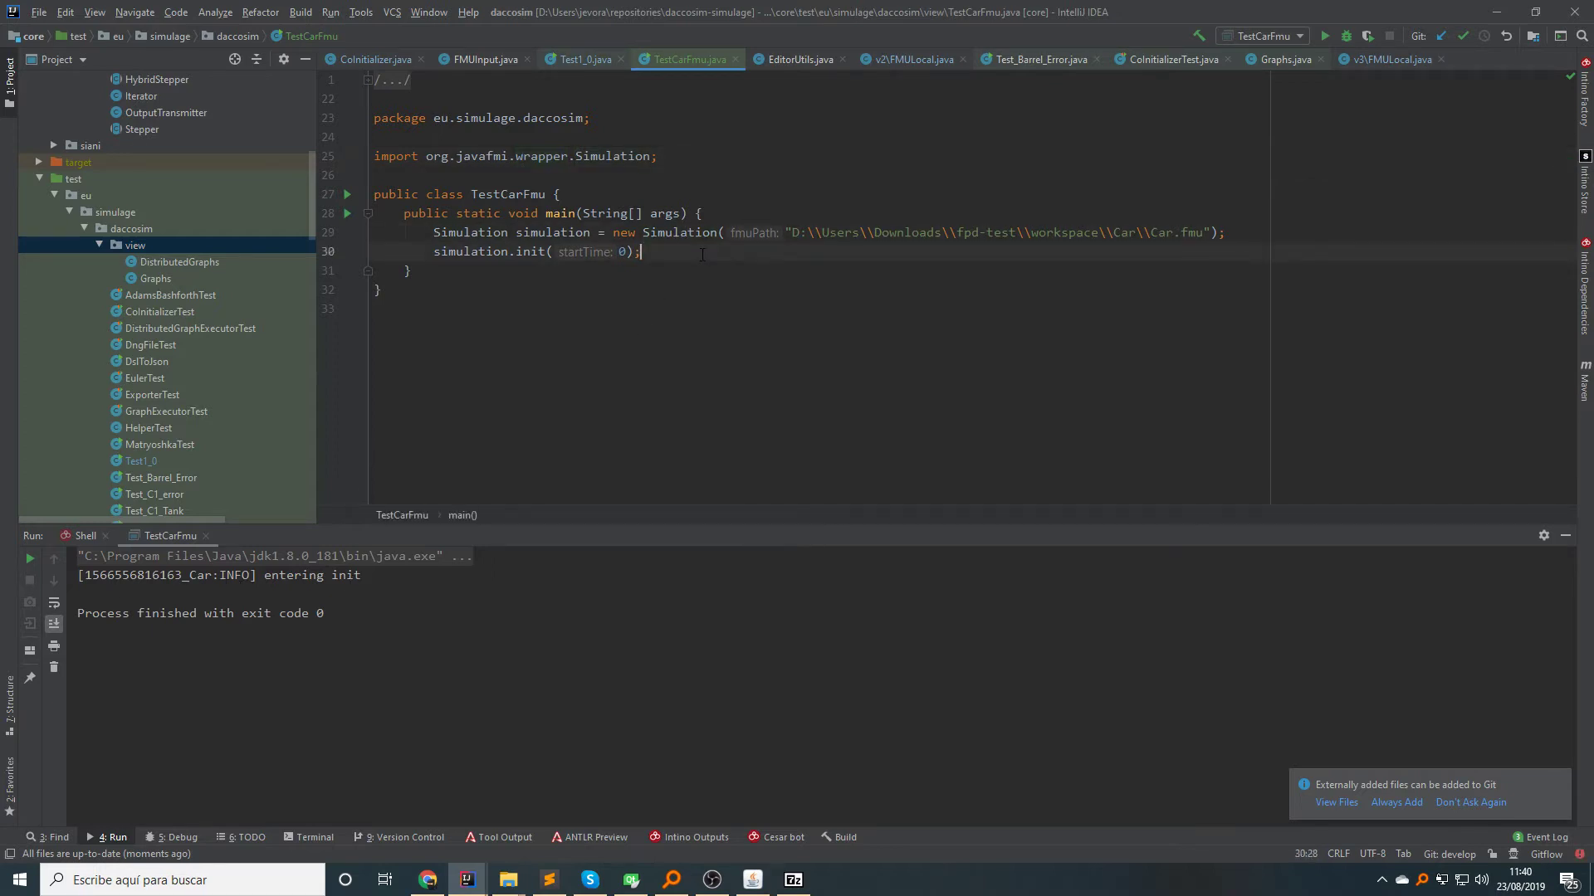
key(Return)
text(simulation.doS)
key(Return)
text(0);)
key(shift+F10)
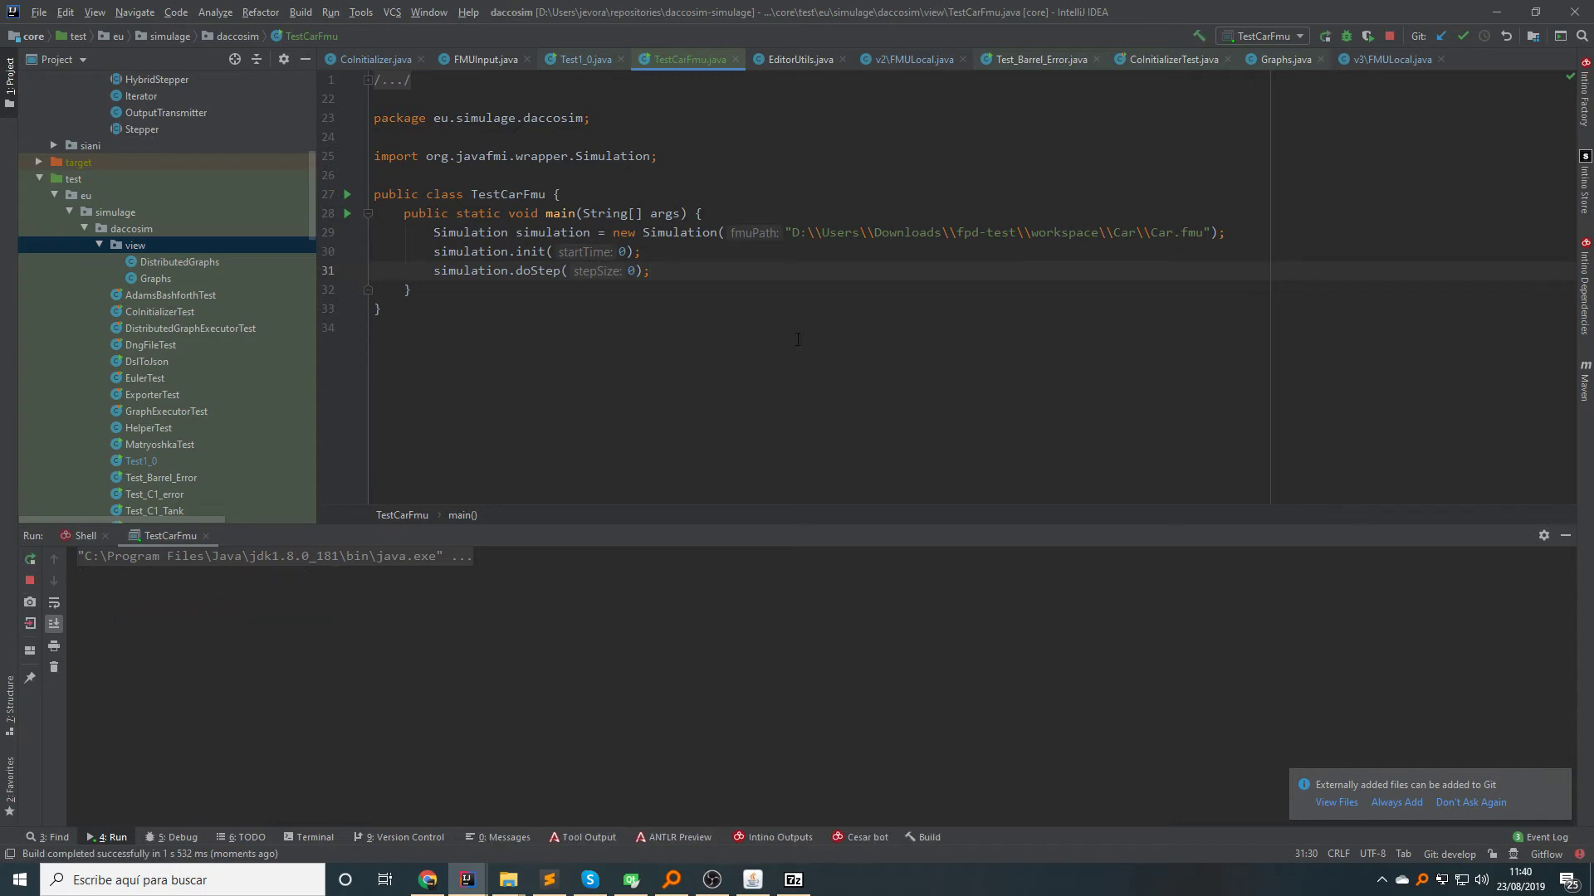
Step: Duplicate the doStep(0) line into four calls and rerun TestCarFmu
click(207, 594)
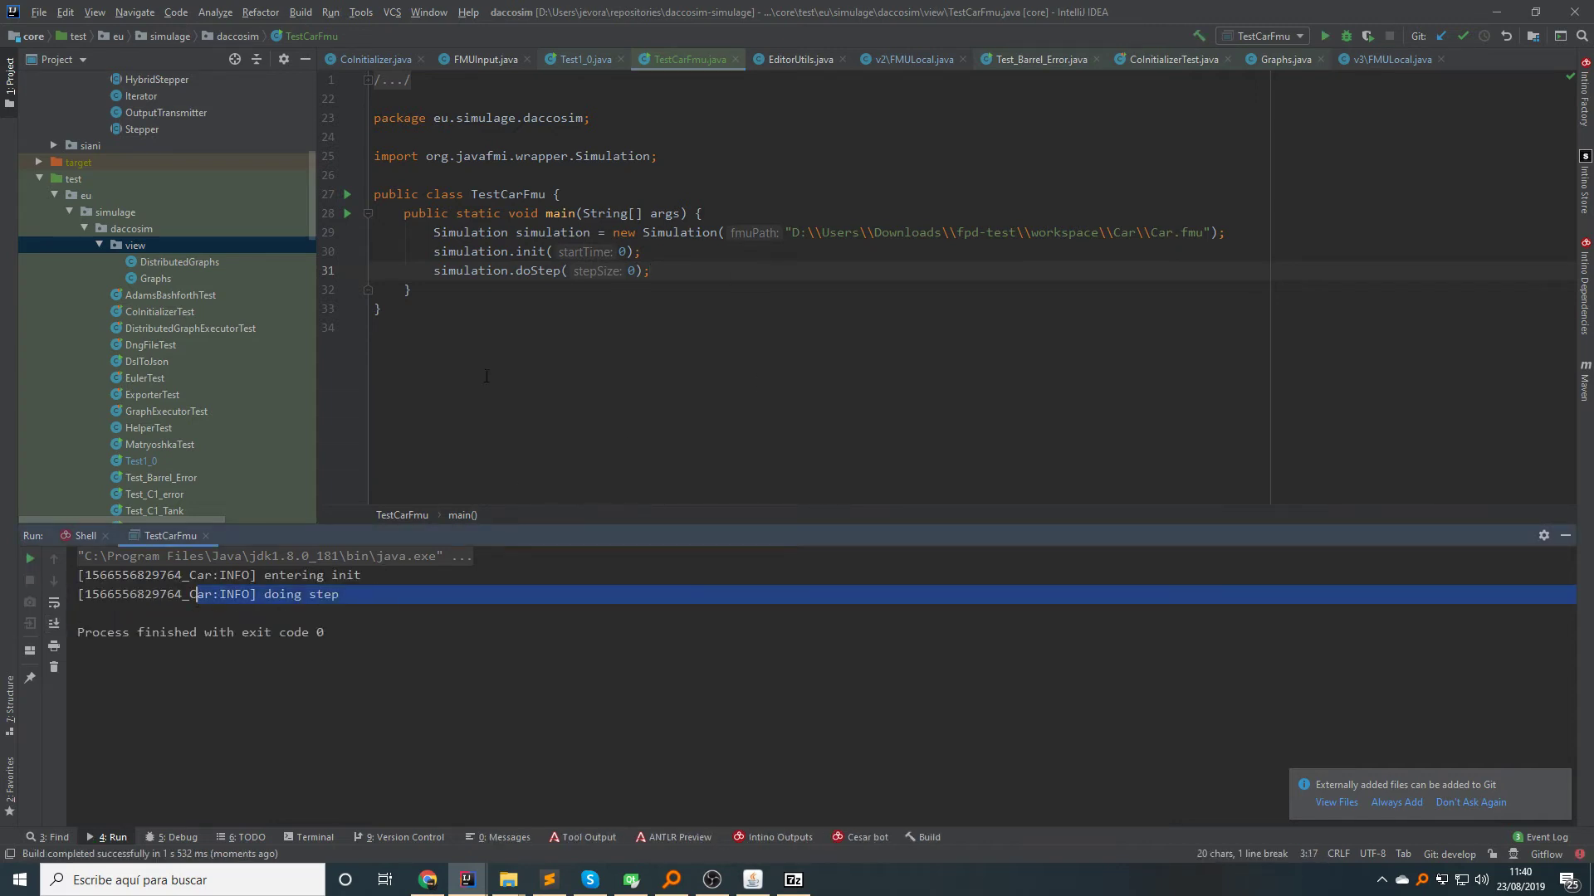
click(510, 271)
key(ctrl+d)
key(ctrl+d)
key(ctrl+d)
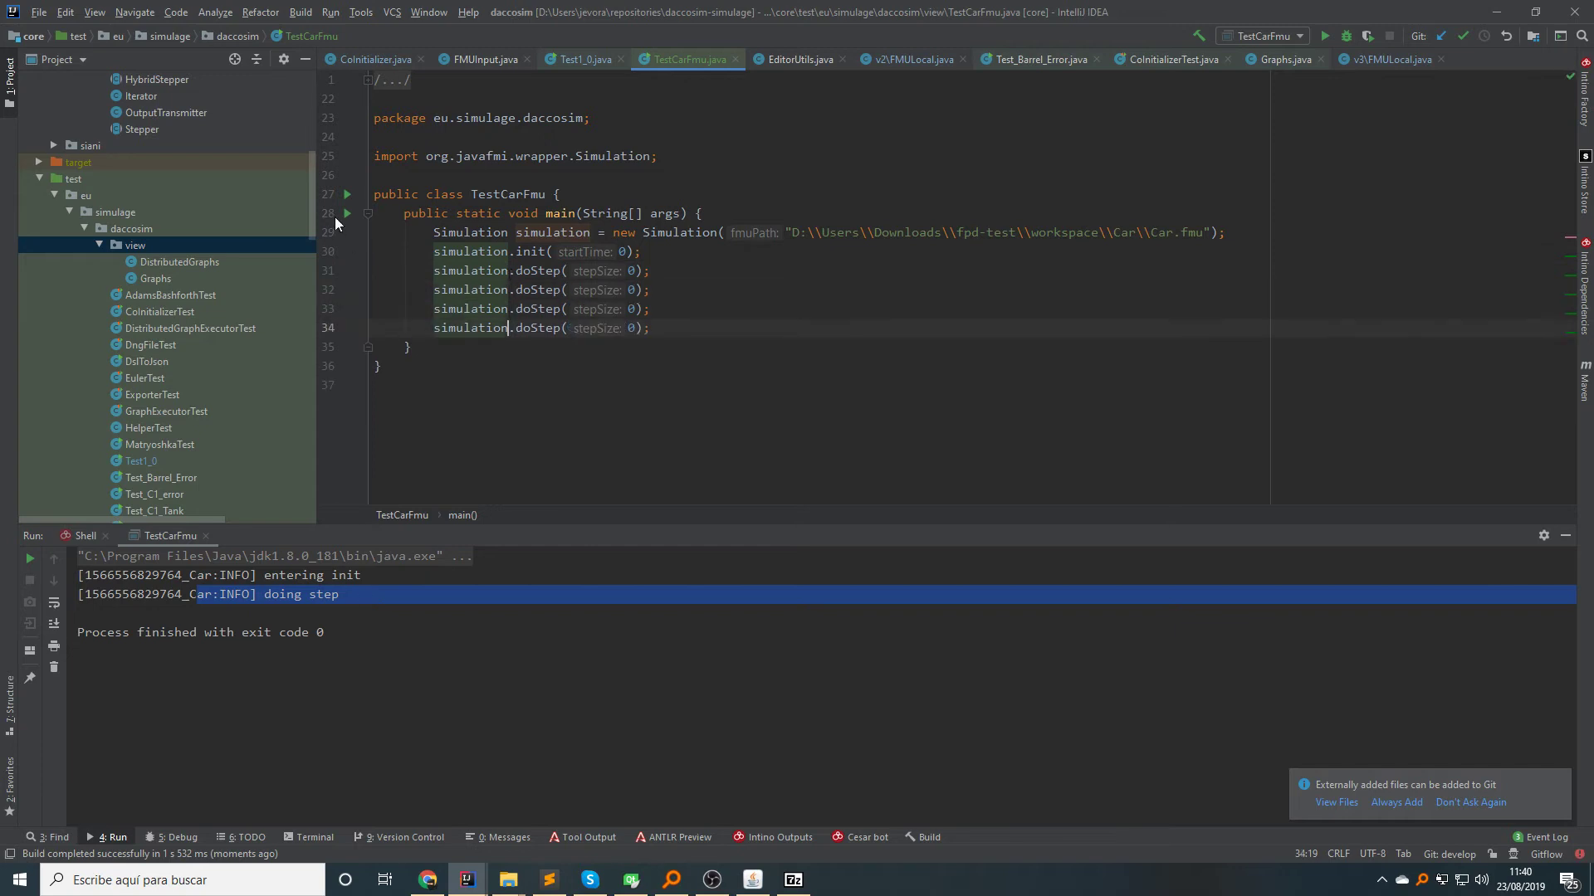
key(shift+F10)
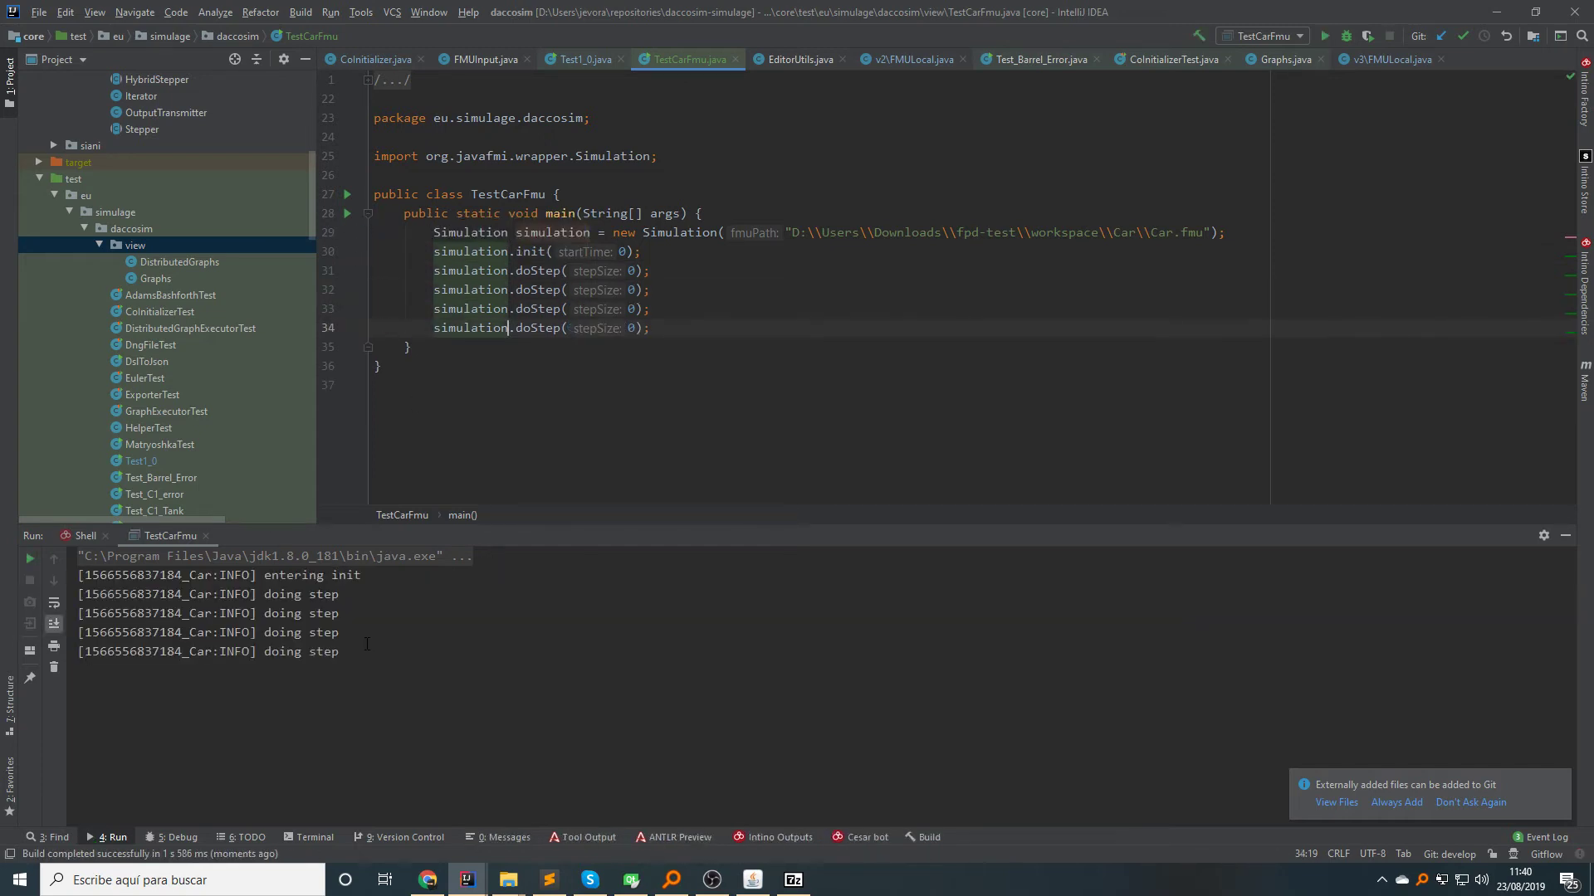
Step: Highlight the four "doing step" log lines, then bring up the window switcher
drag(338, 651, 314, 594)
click(313, 577)
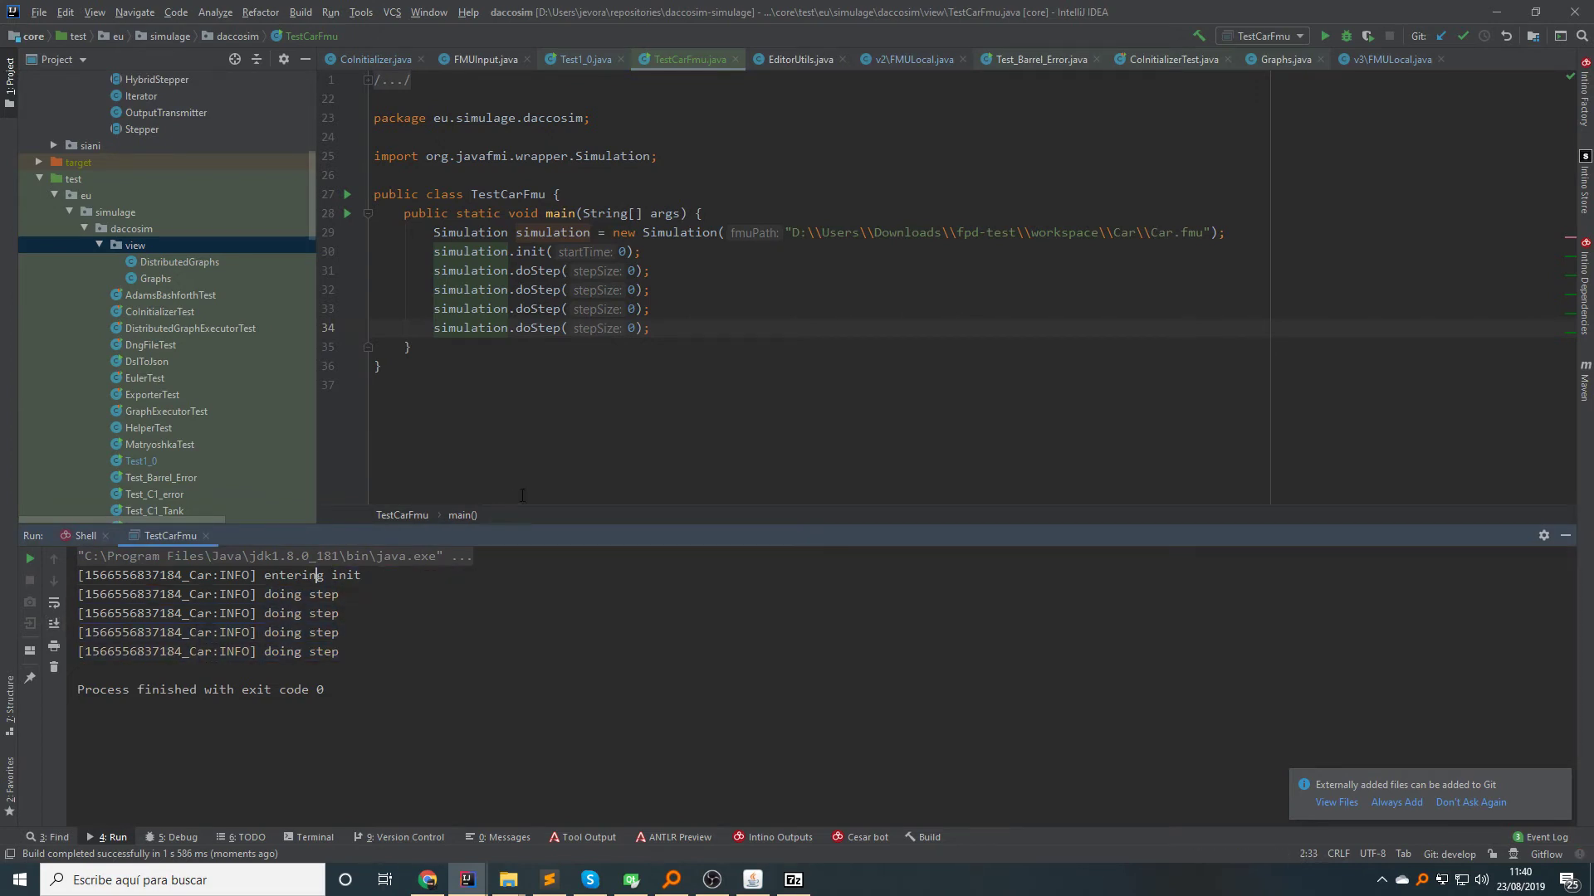
click(542, 445)
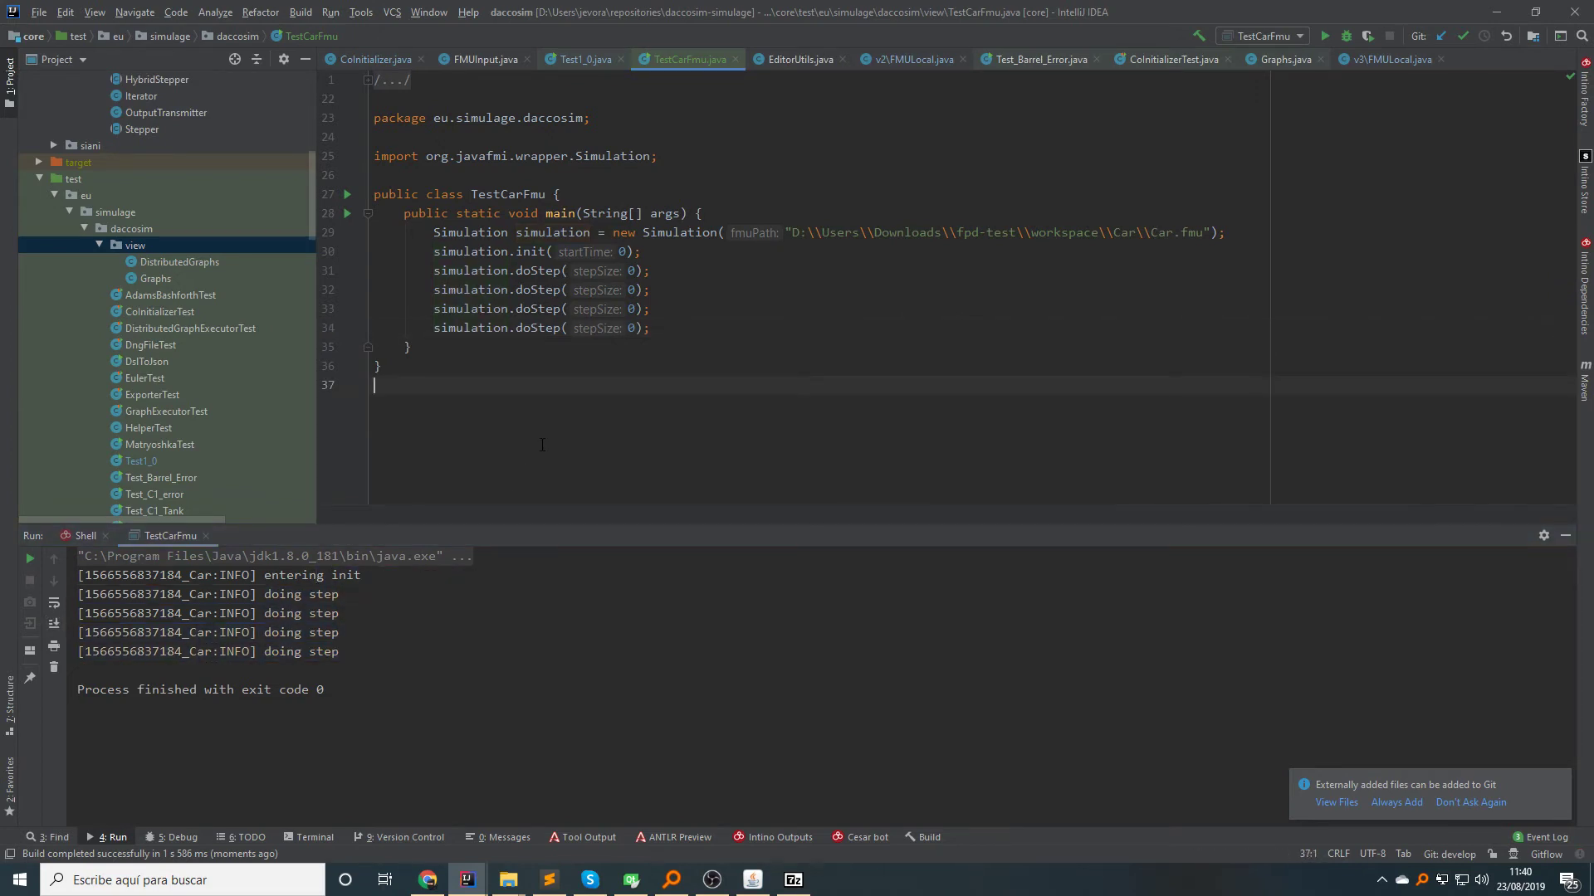
key(alt+Tab)
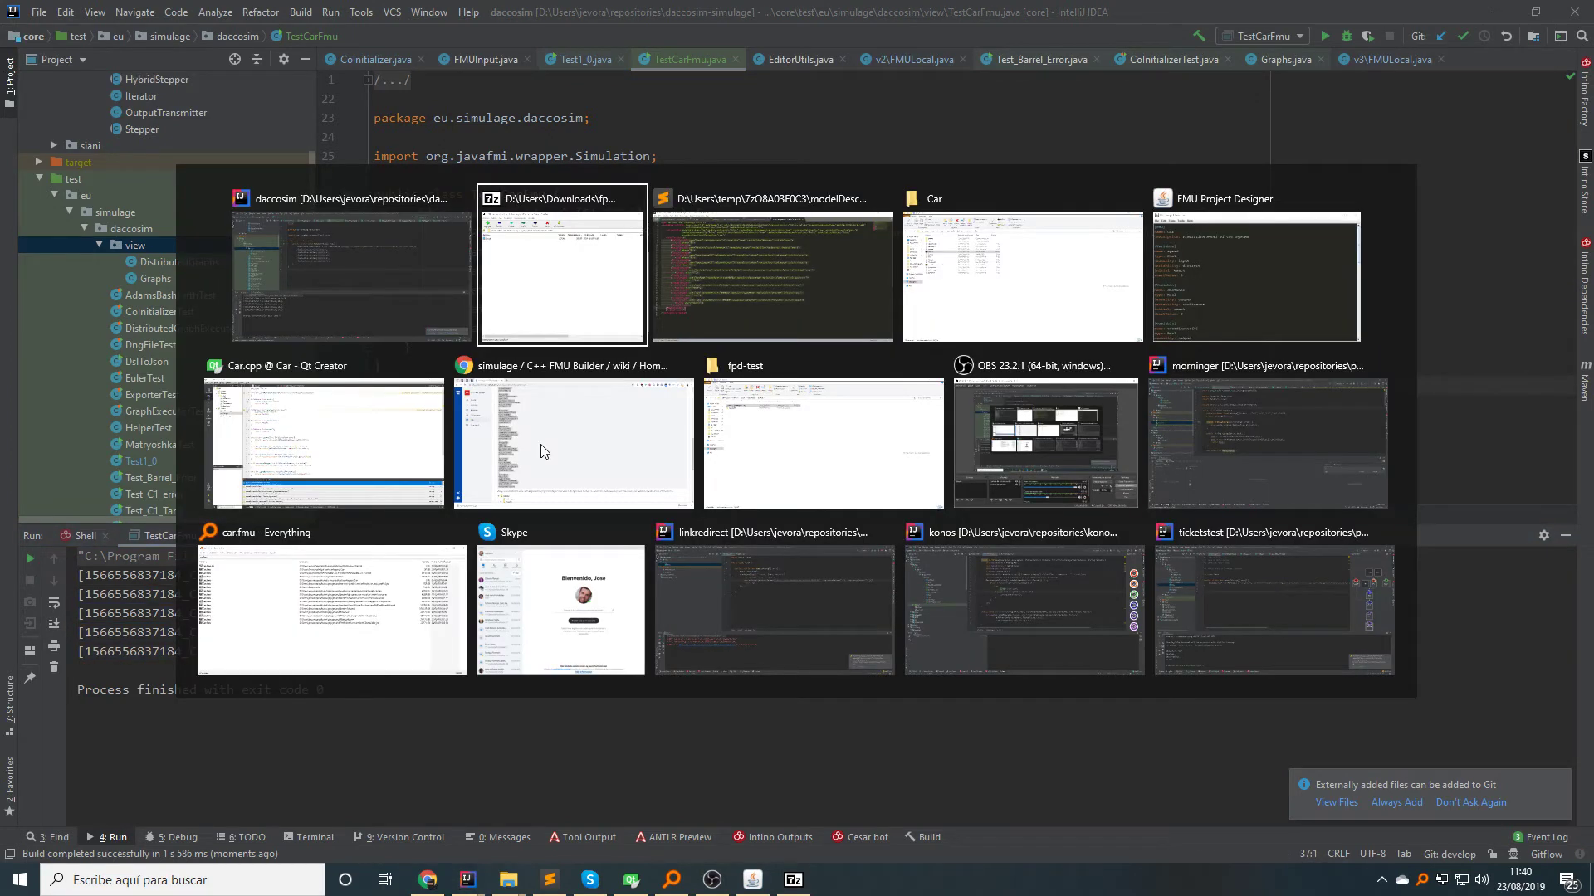
Step: Review init, doStep, terminate and reset in Car.cpp, then switch to the wiki in Chrome
key(Tab)
key(Tab)
key(Tab)
key(Tab)
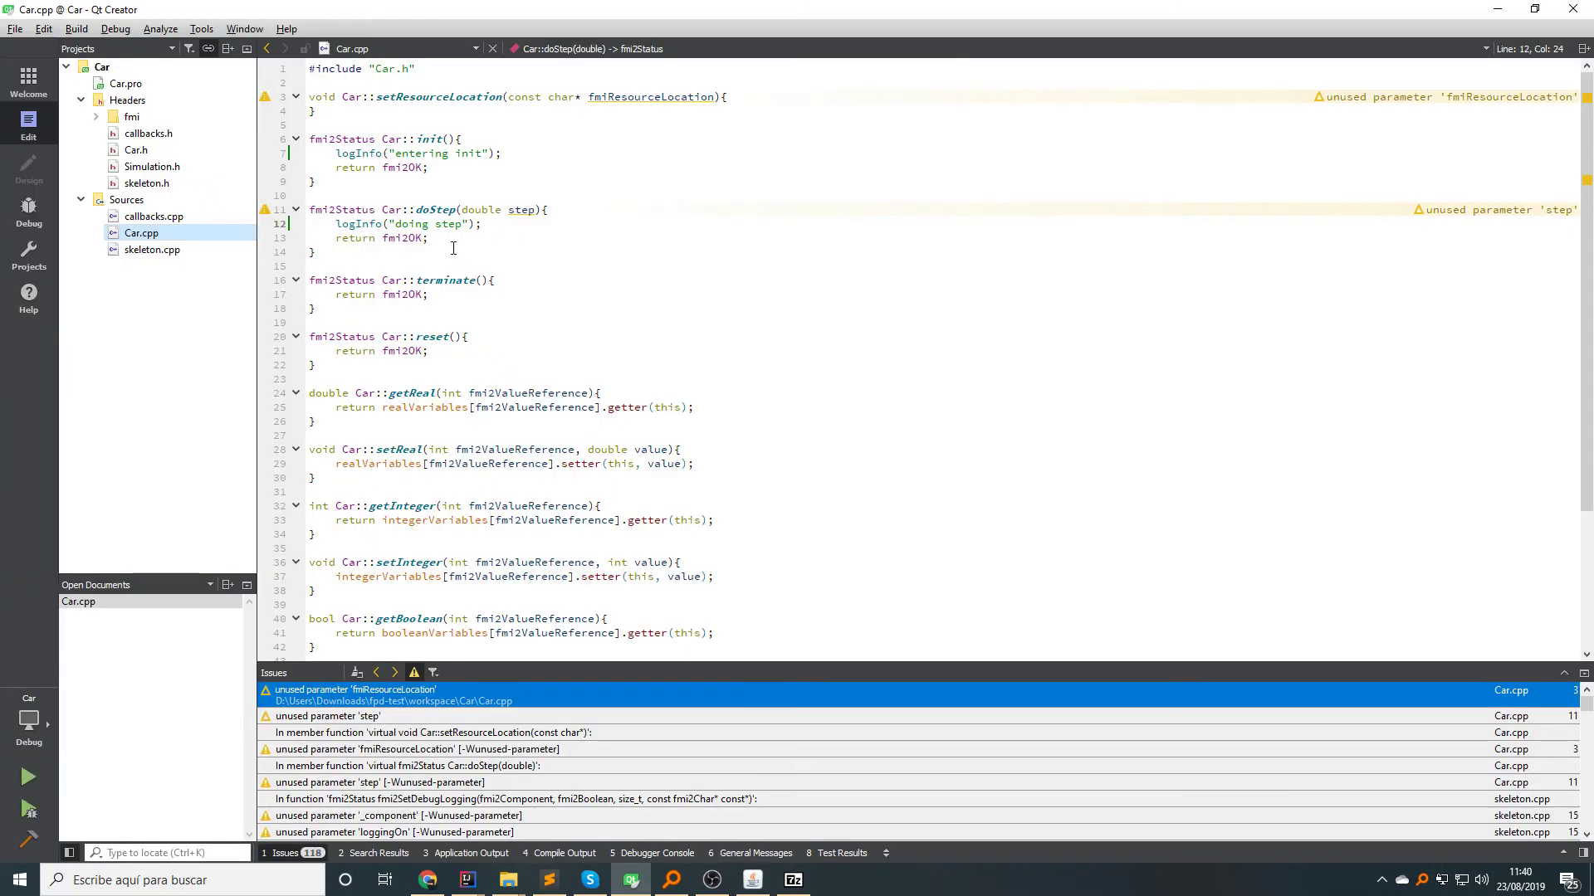
drag(424, 124, 428, 350)
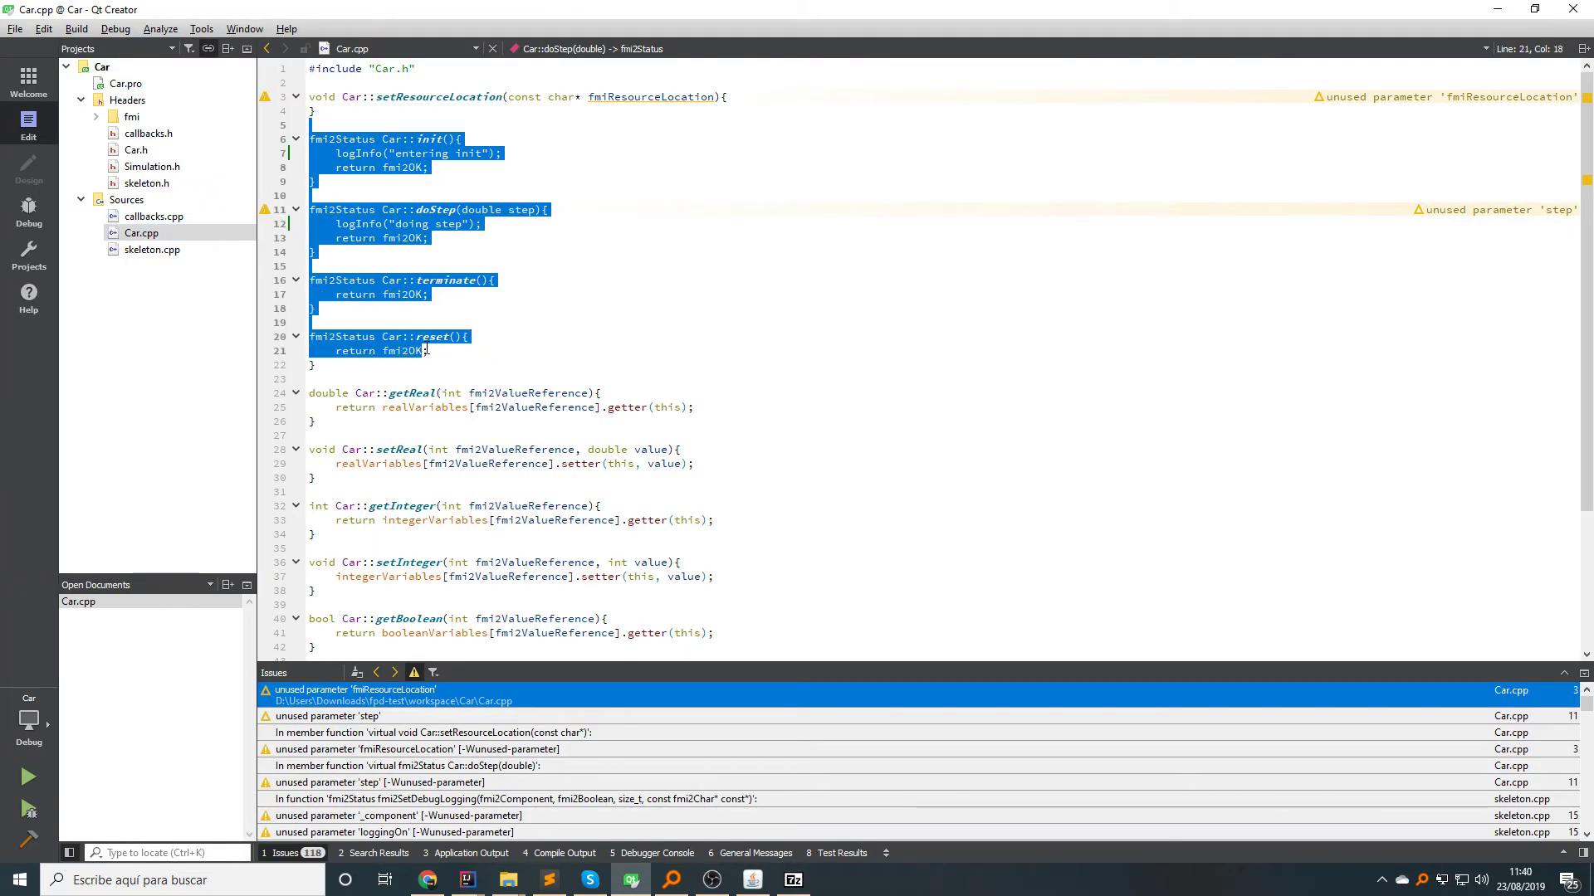
click(429, 350)
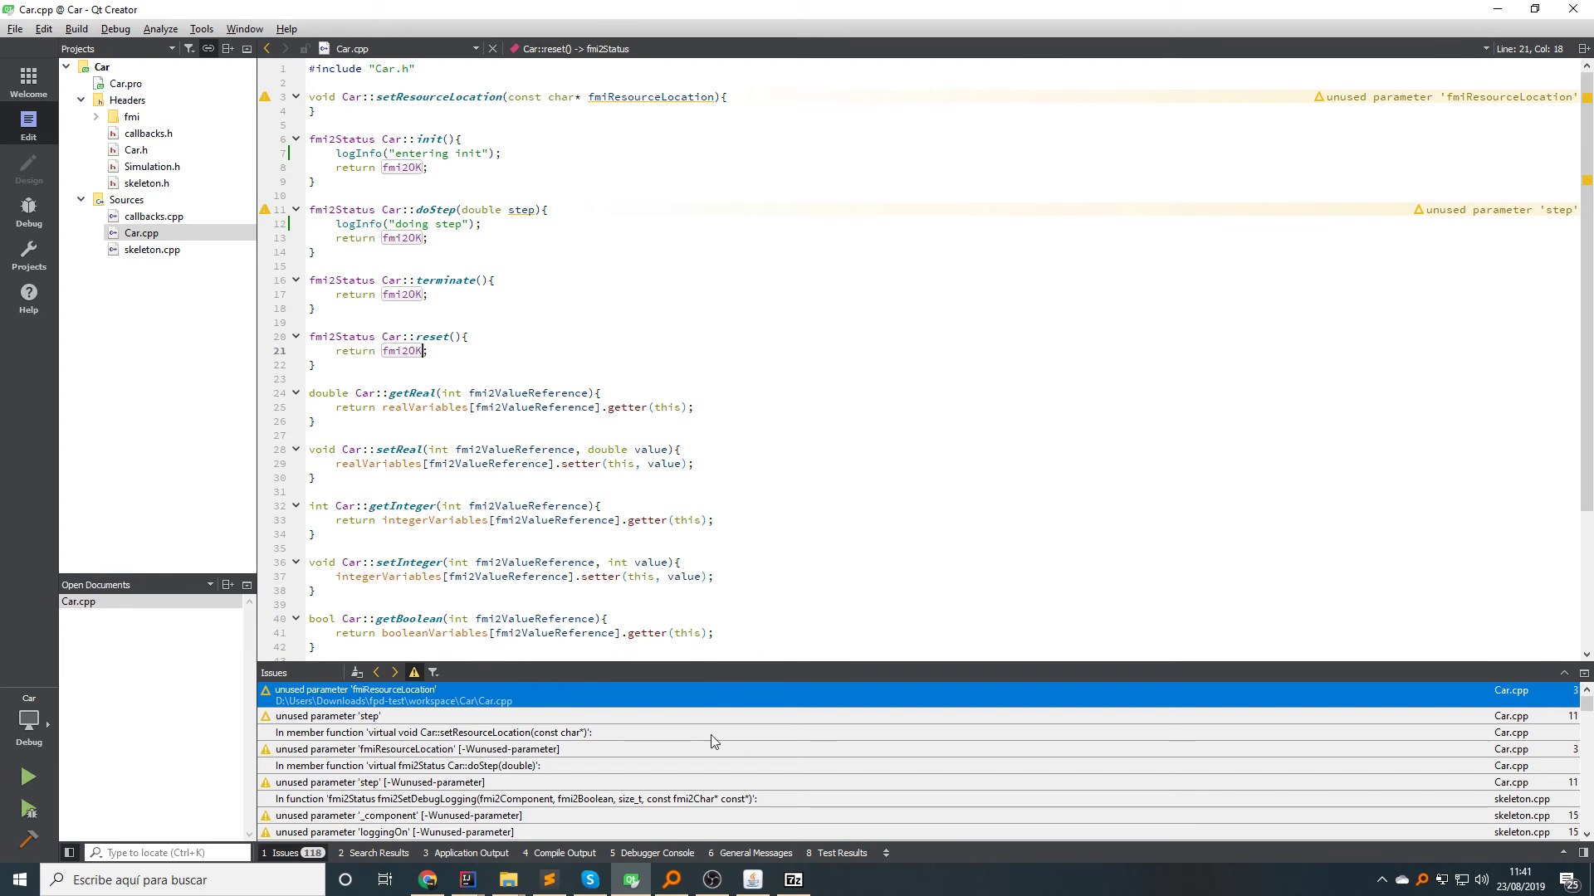
click(428, 881)
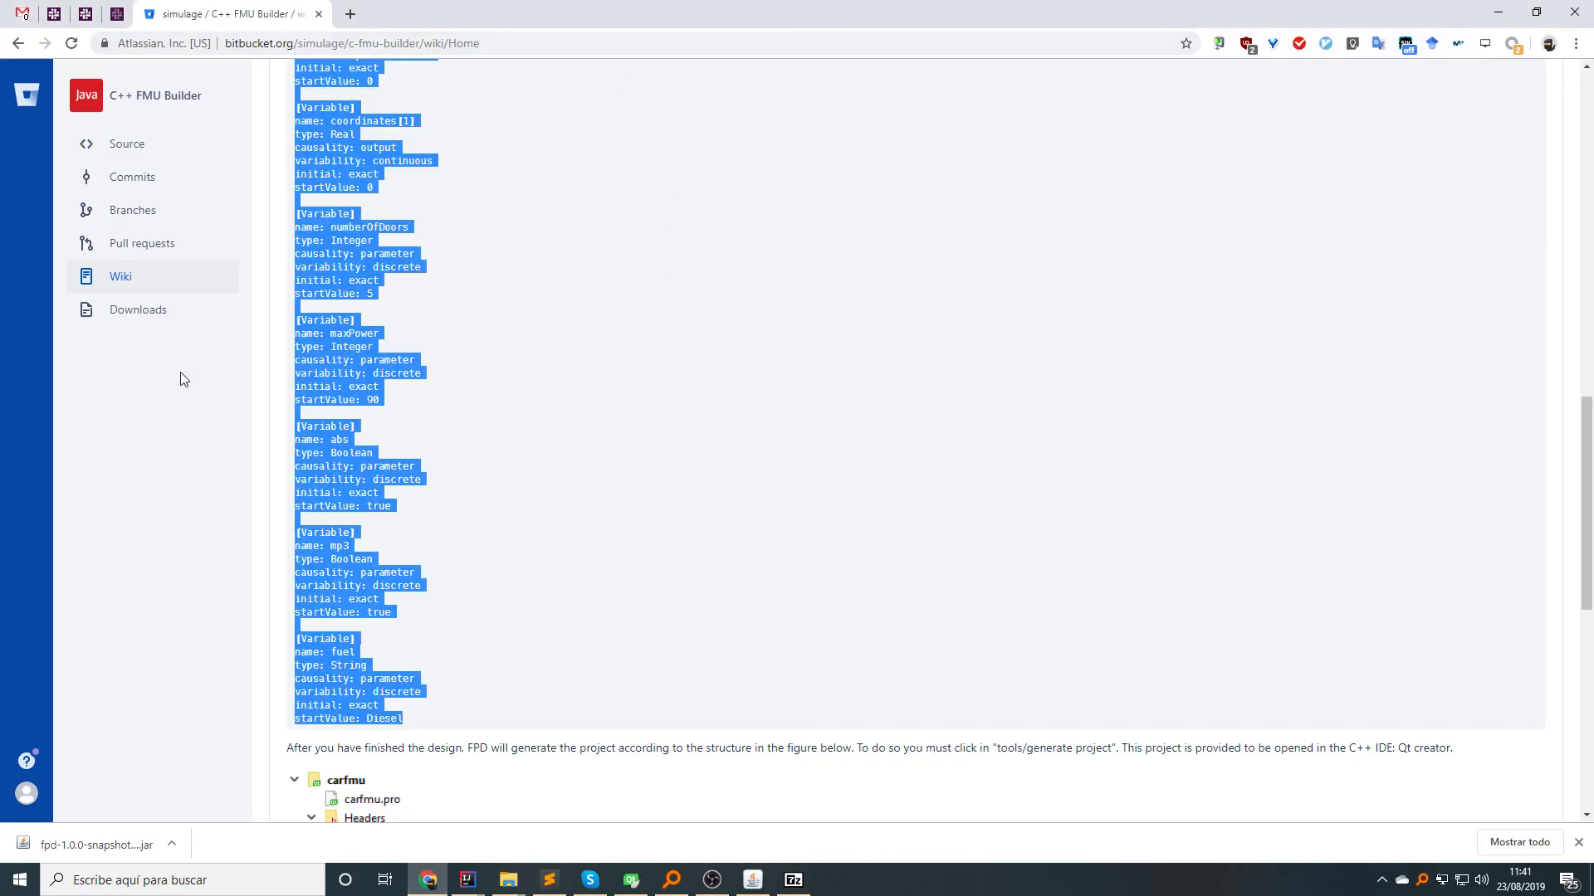
scroll(480, 269, up, 10)
scroll(479, 269, up, 5)
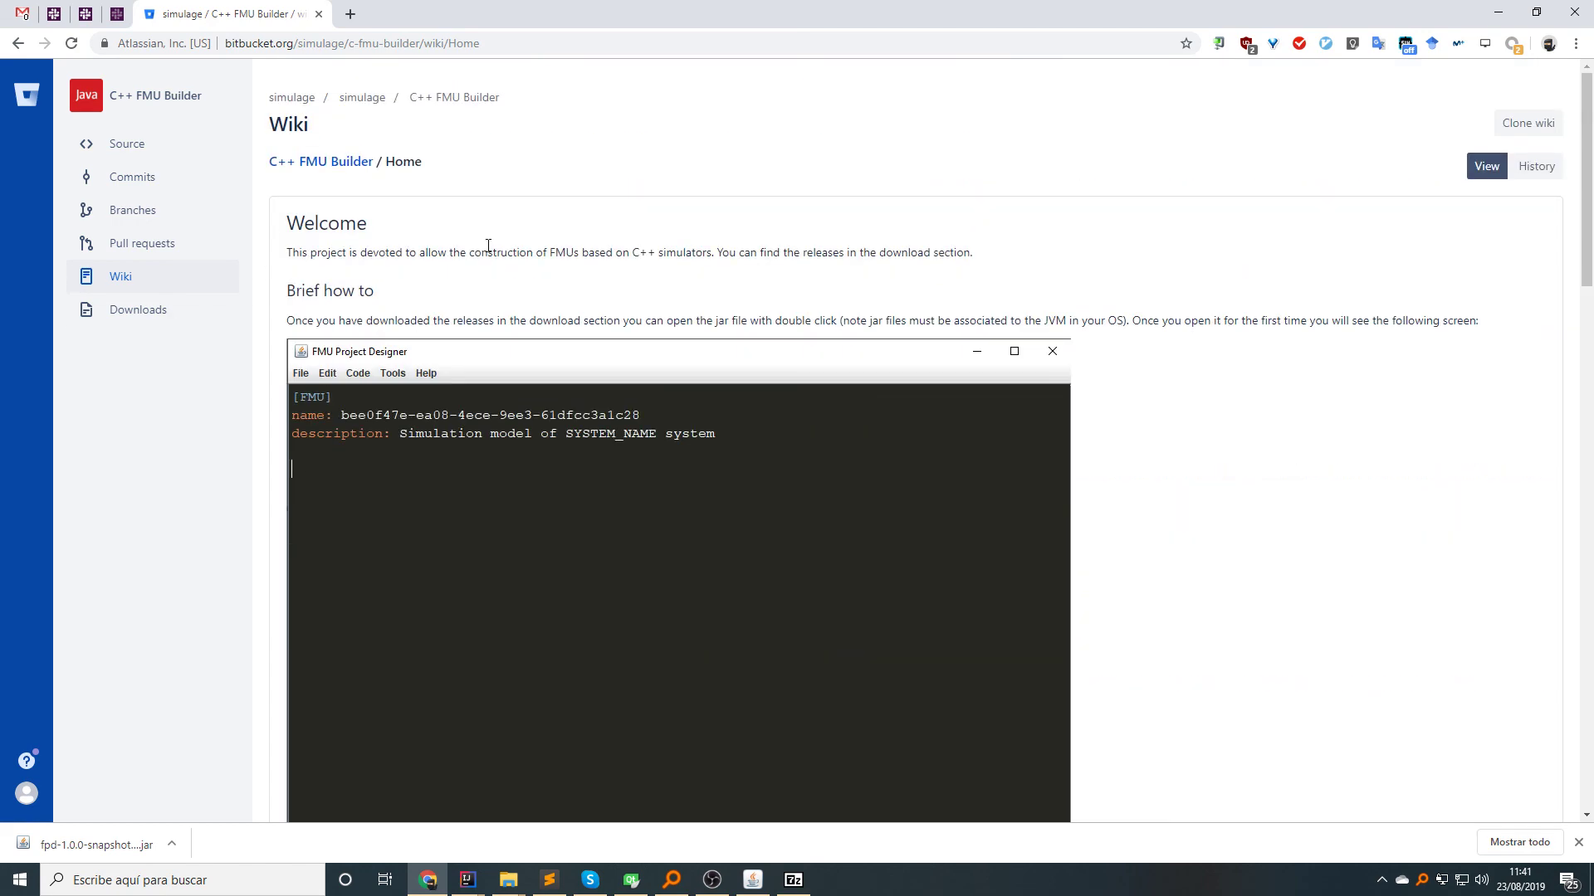